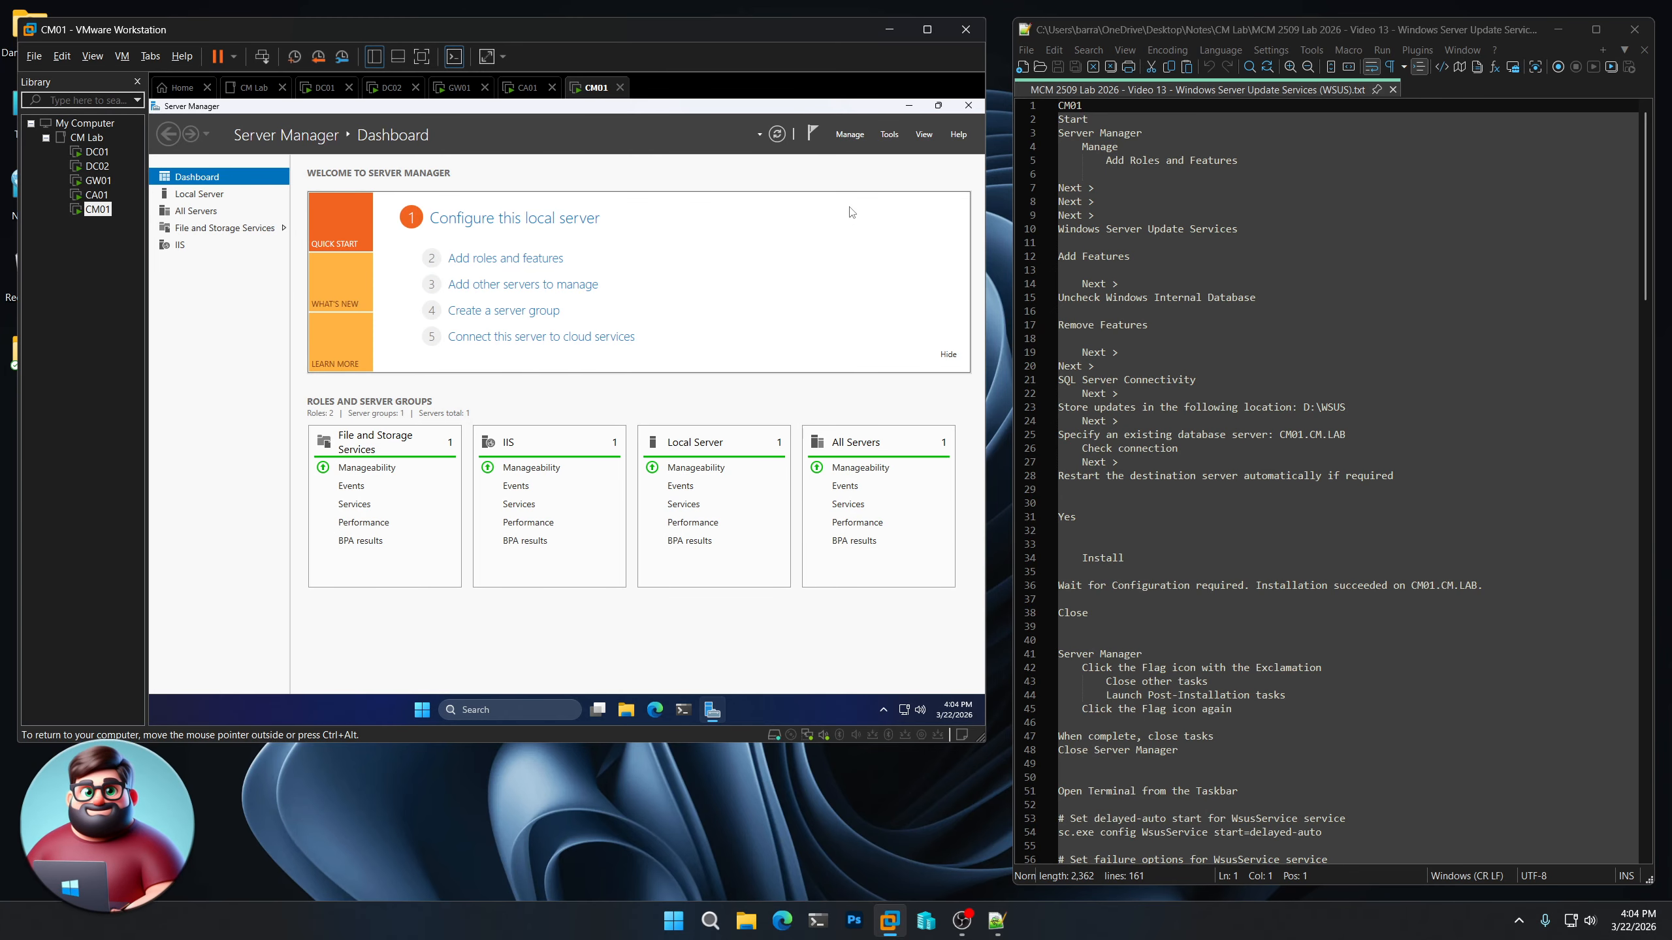
# Start adding roles and features, keeping the default installation type and CM01.CM.LAB as the destination server
pyautogui.click(853, 138)
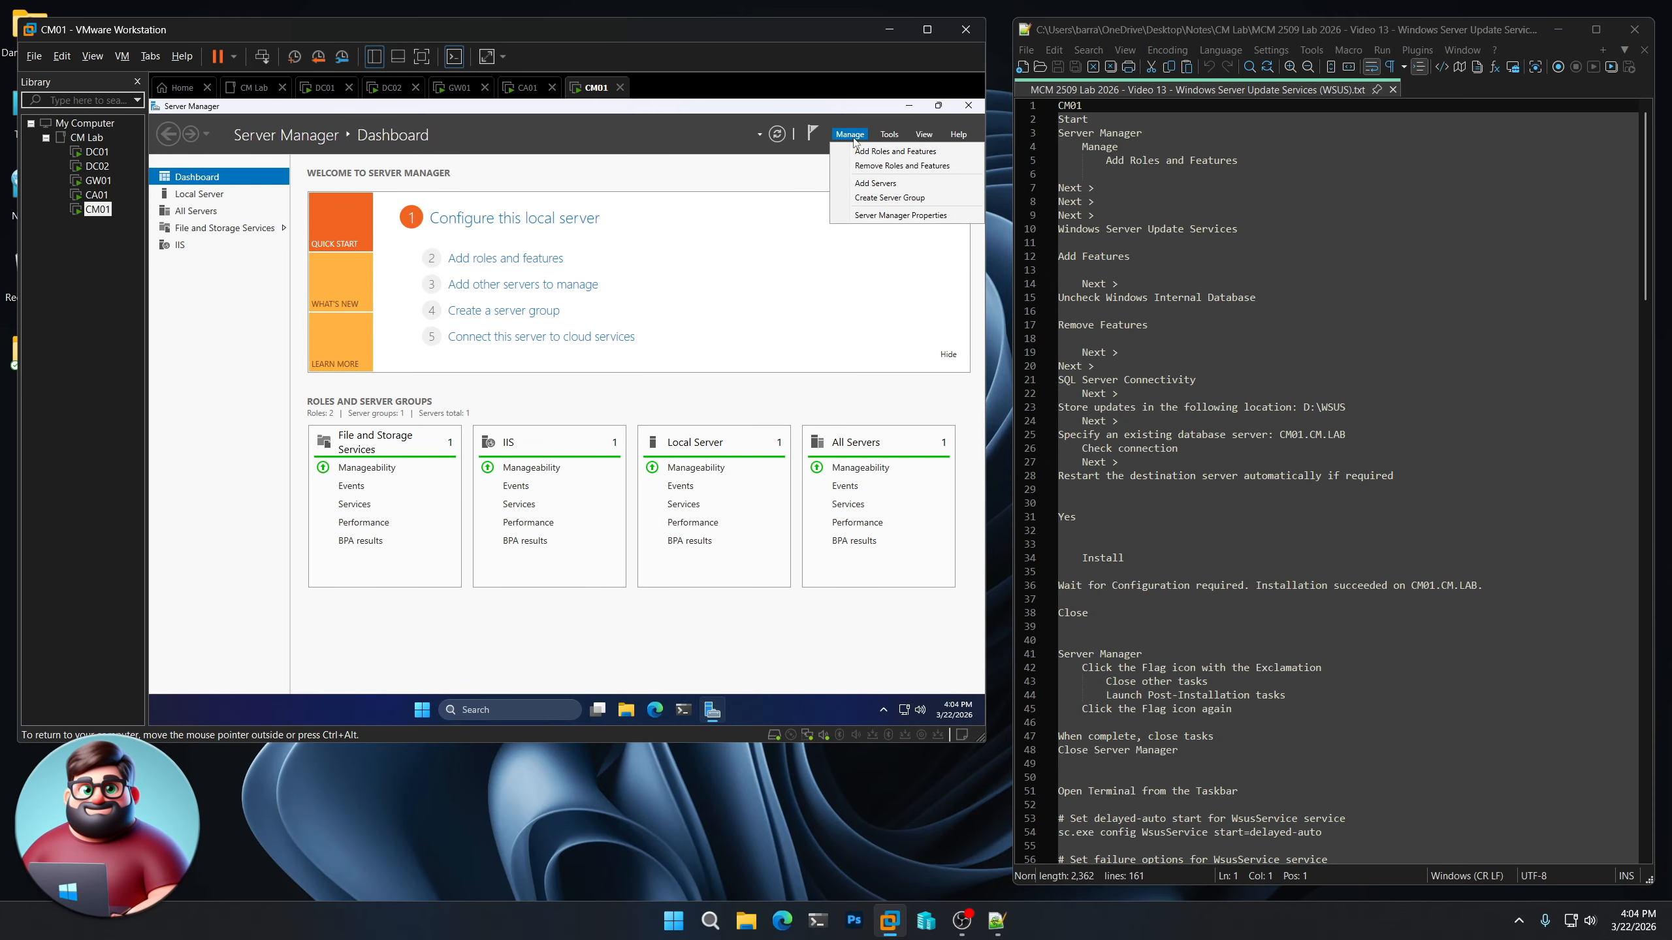
pyautogui.click(857, 152)
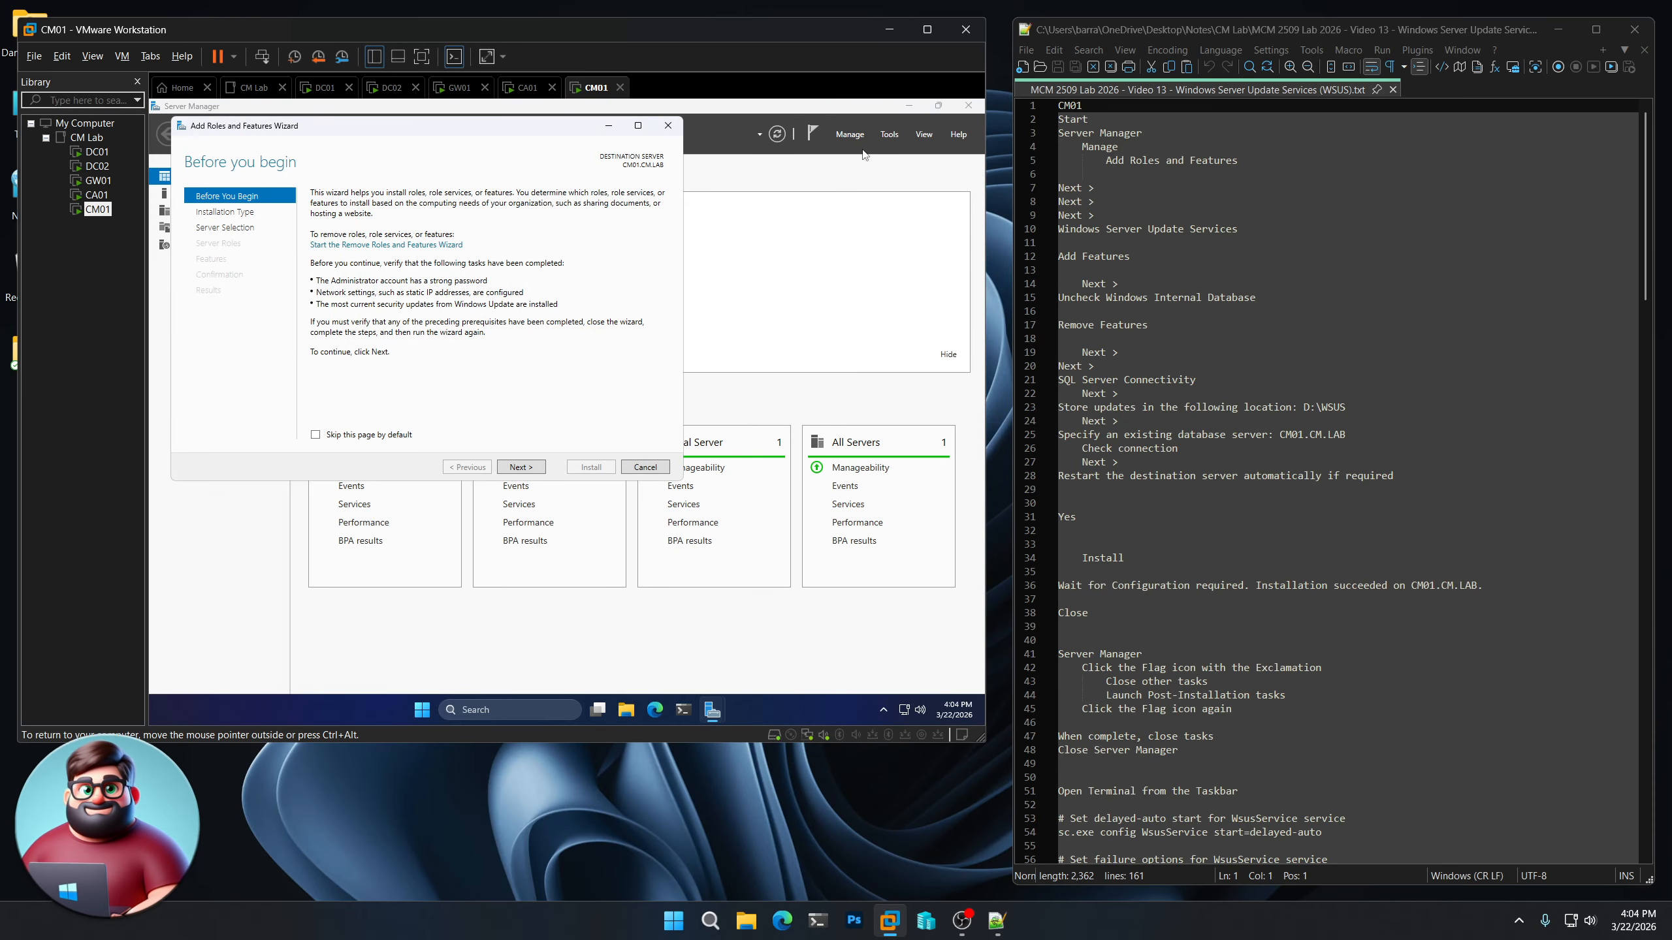
pyautogui.click(521, 468)
pyautogui.click(521, 468)
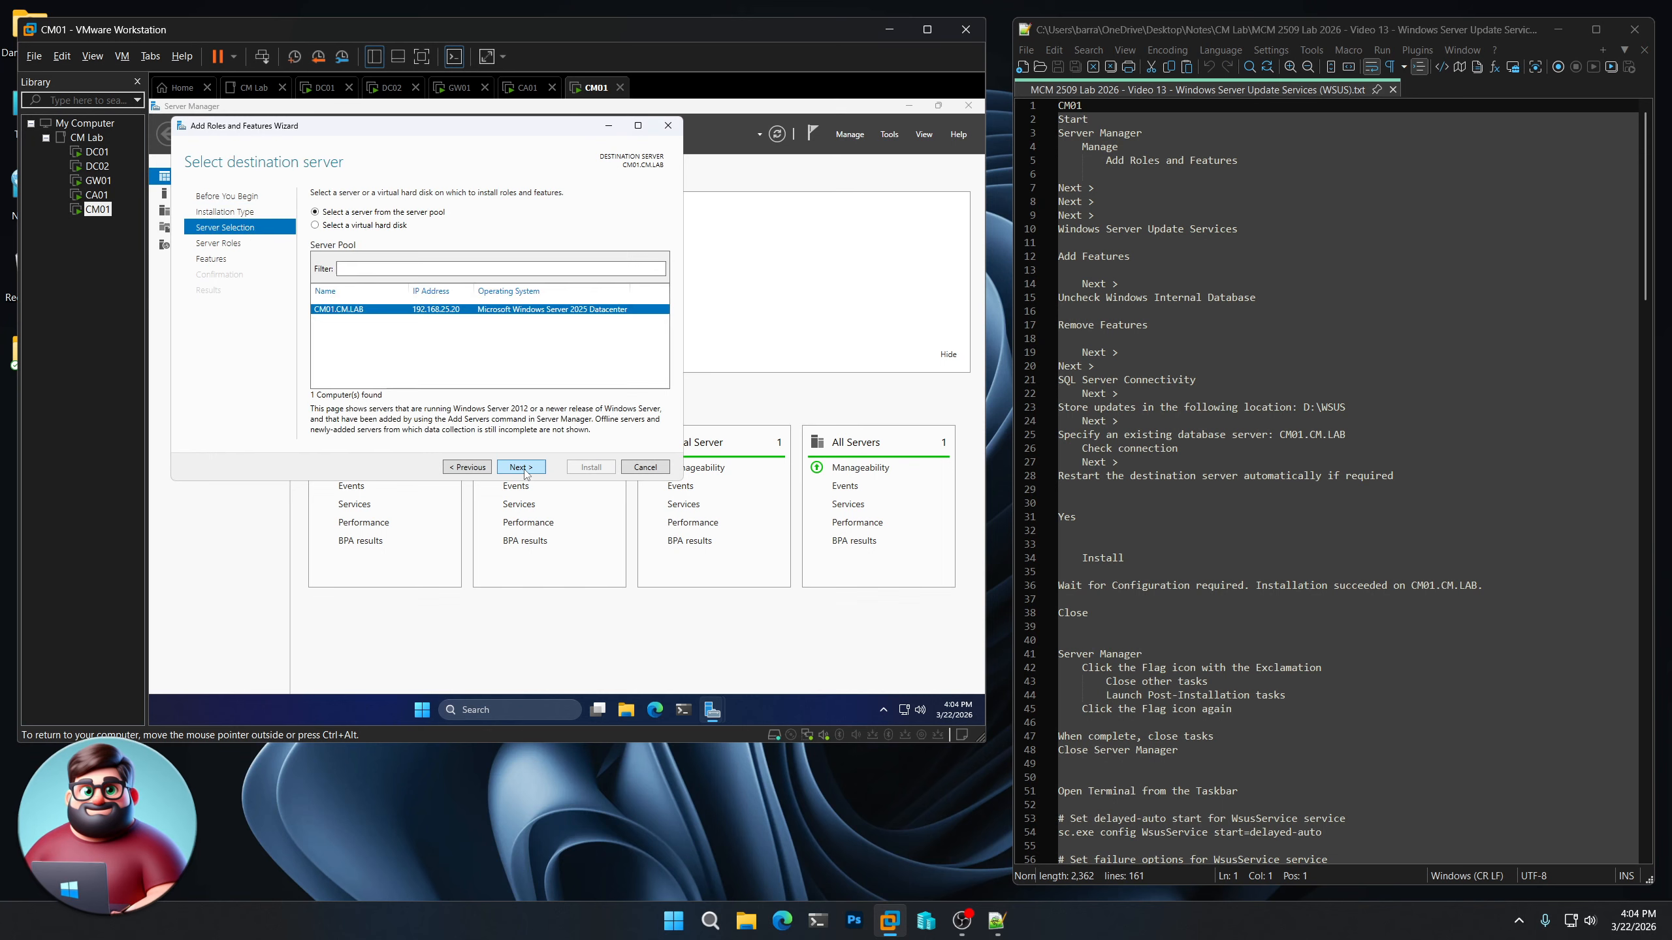
pyautogui.click(521, 467)
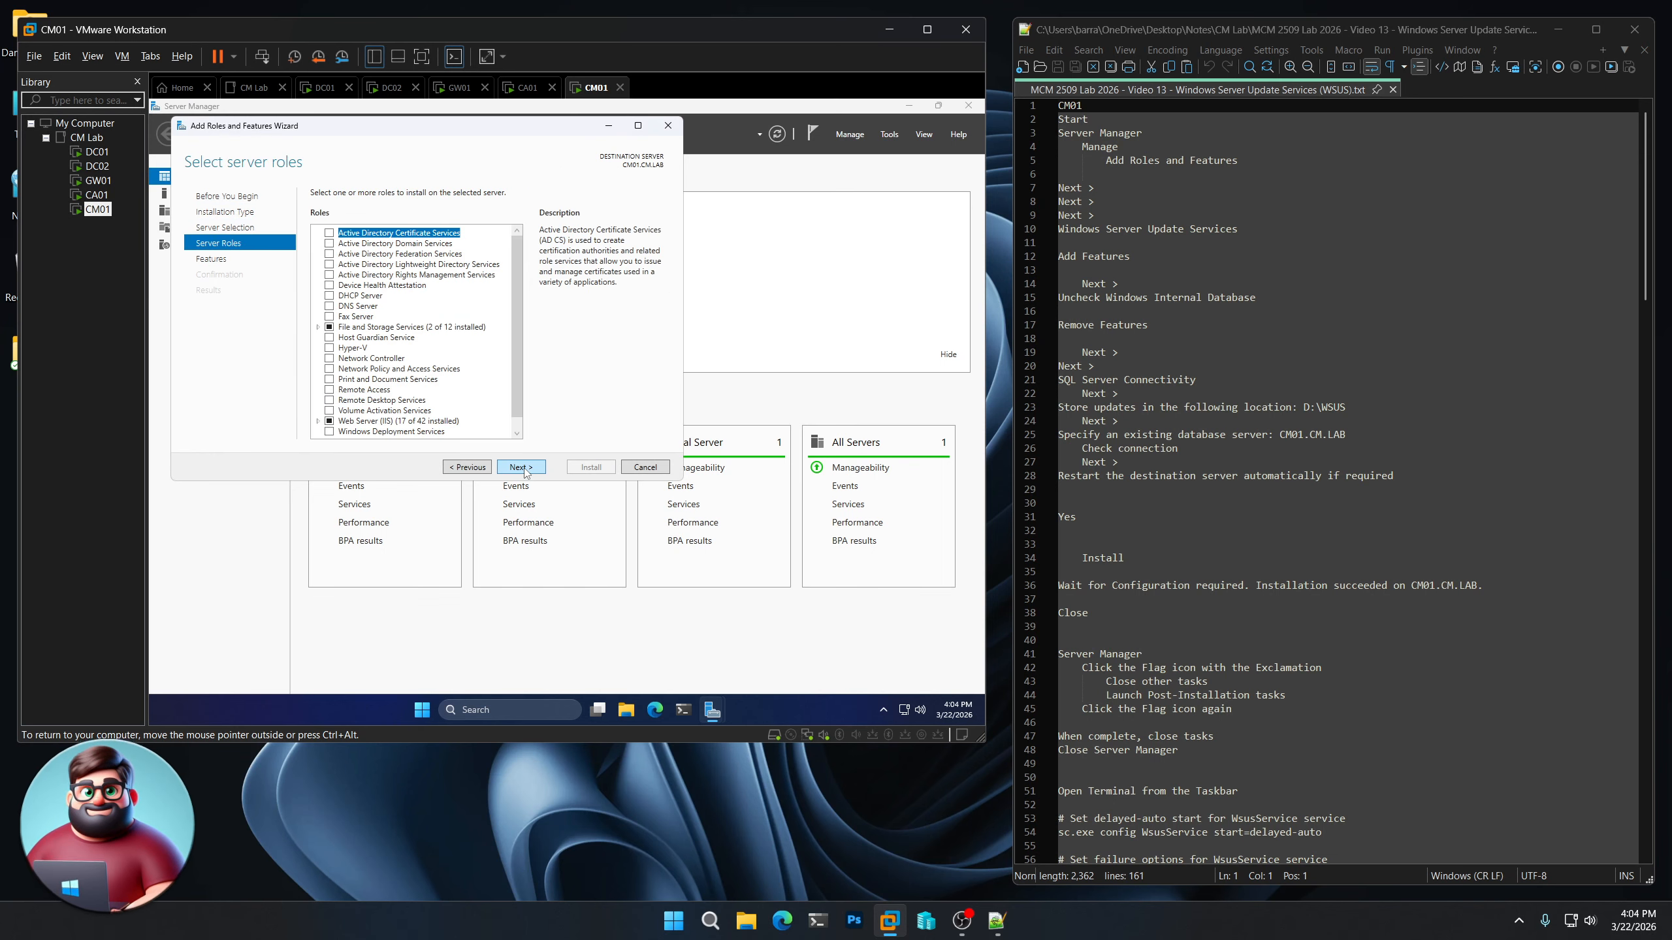
# Add the Windows Server Update Services role together with its required features and management tools
pyautogui.scroll(-1, 488, 399)
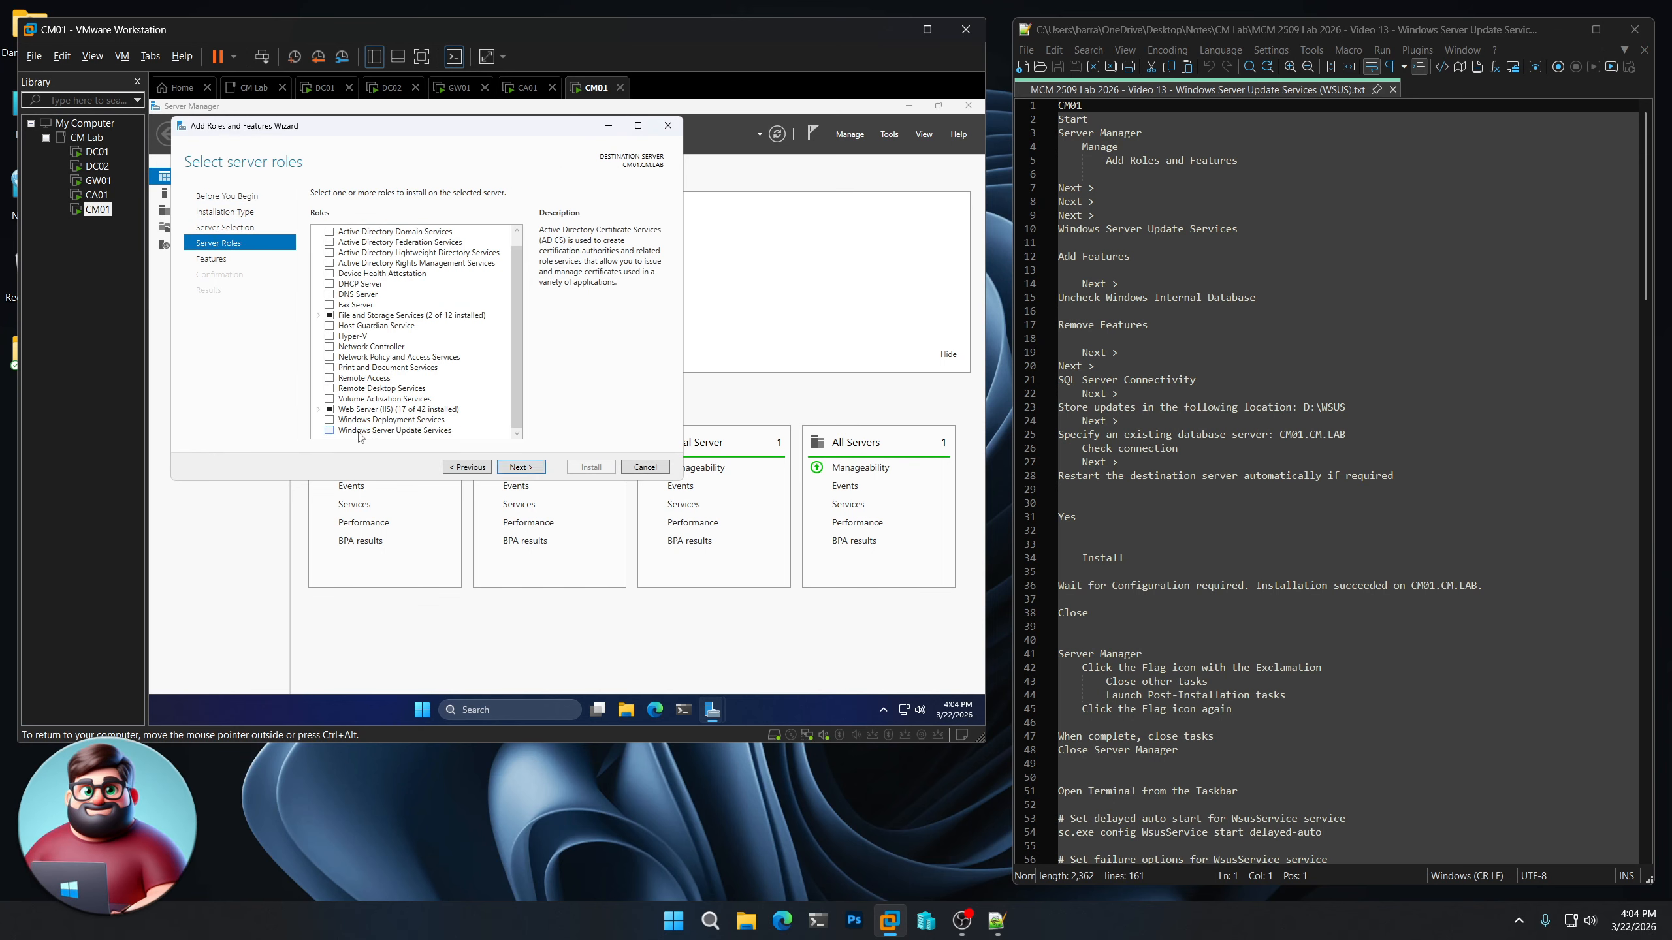
pyautogui.click(327, 433)
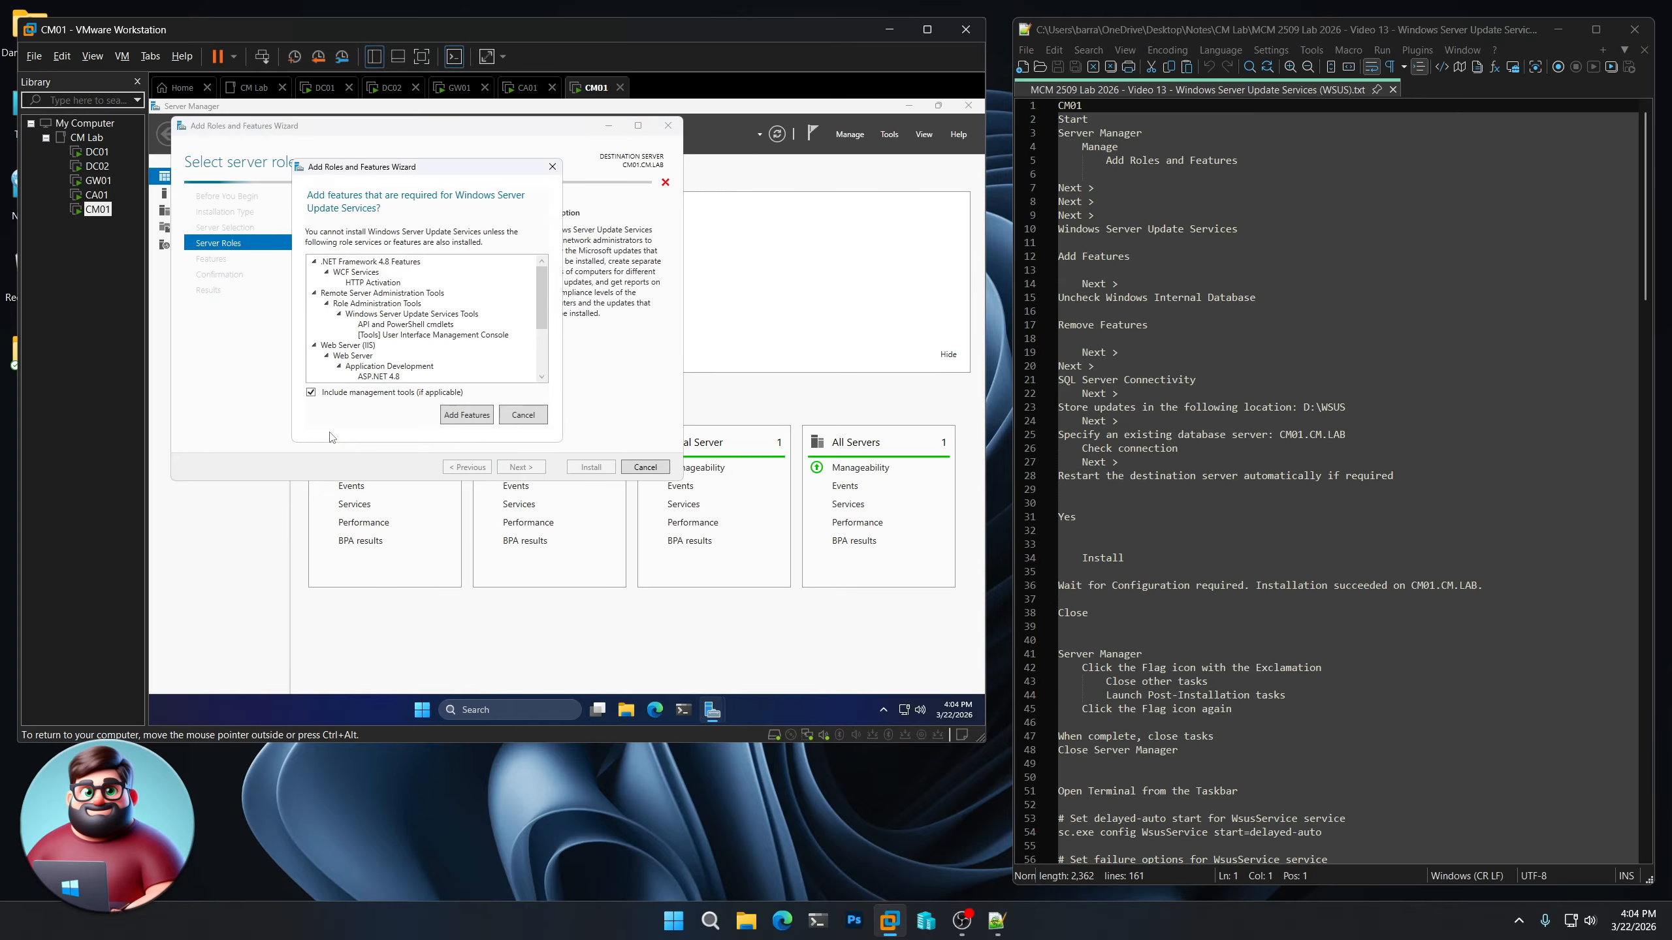
pyautogui.click(475, 416)
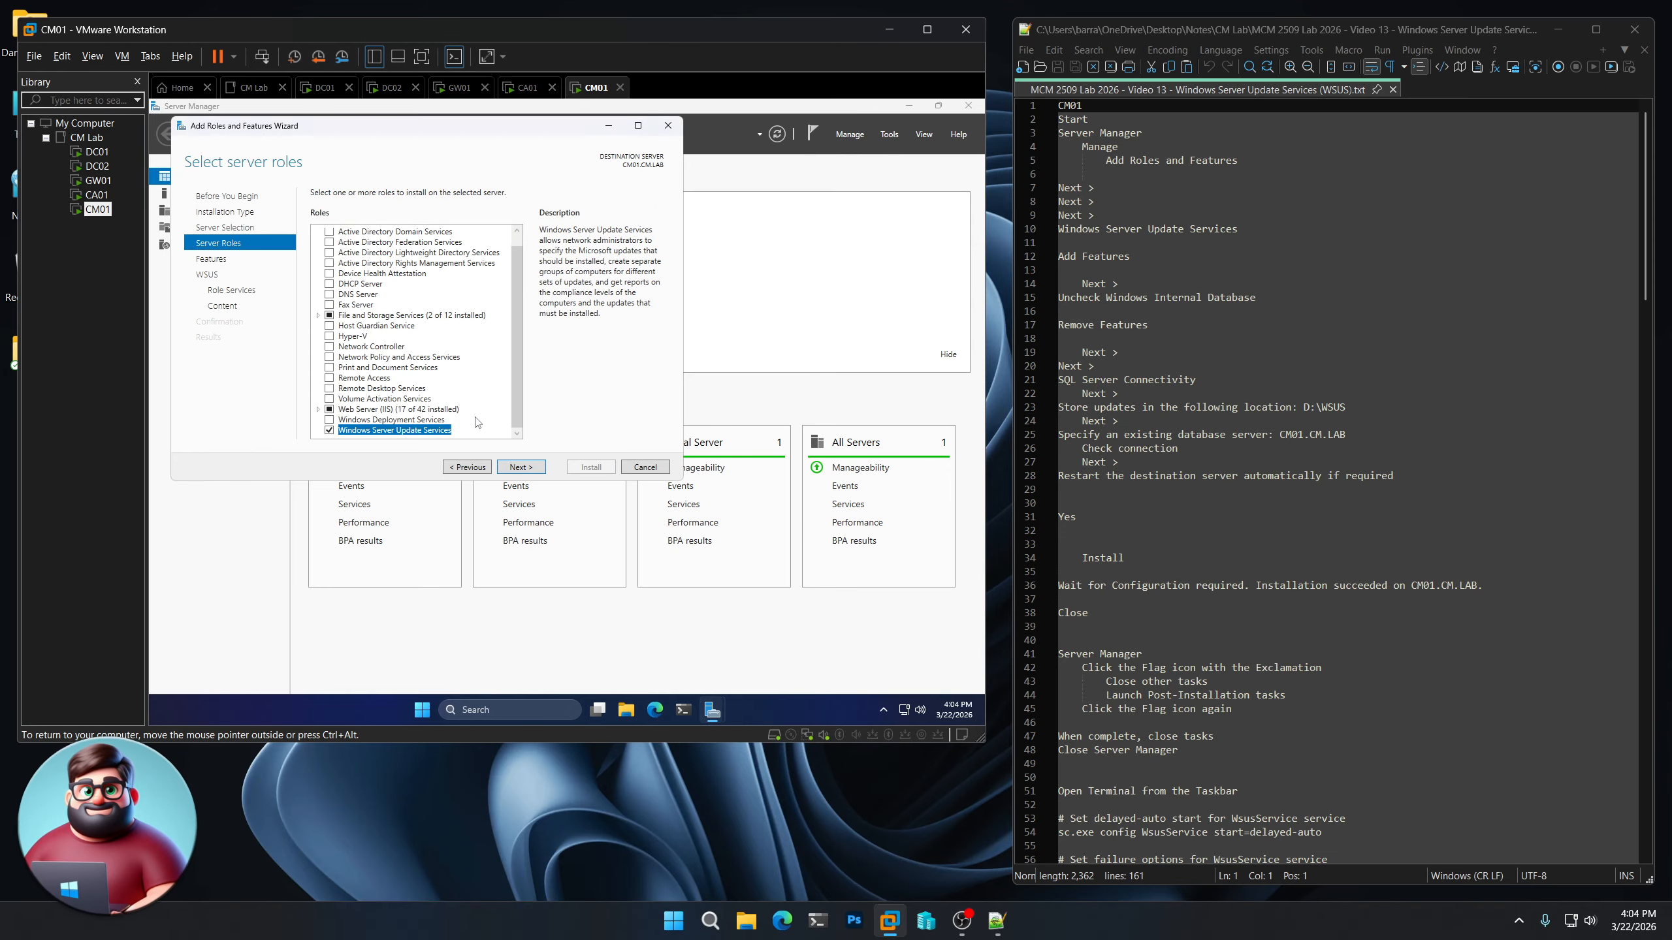
pyautogui.click(518, 468)
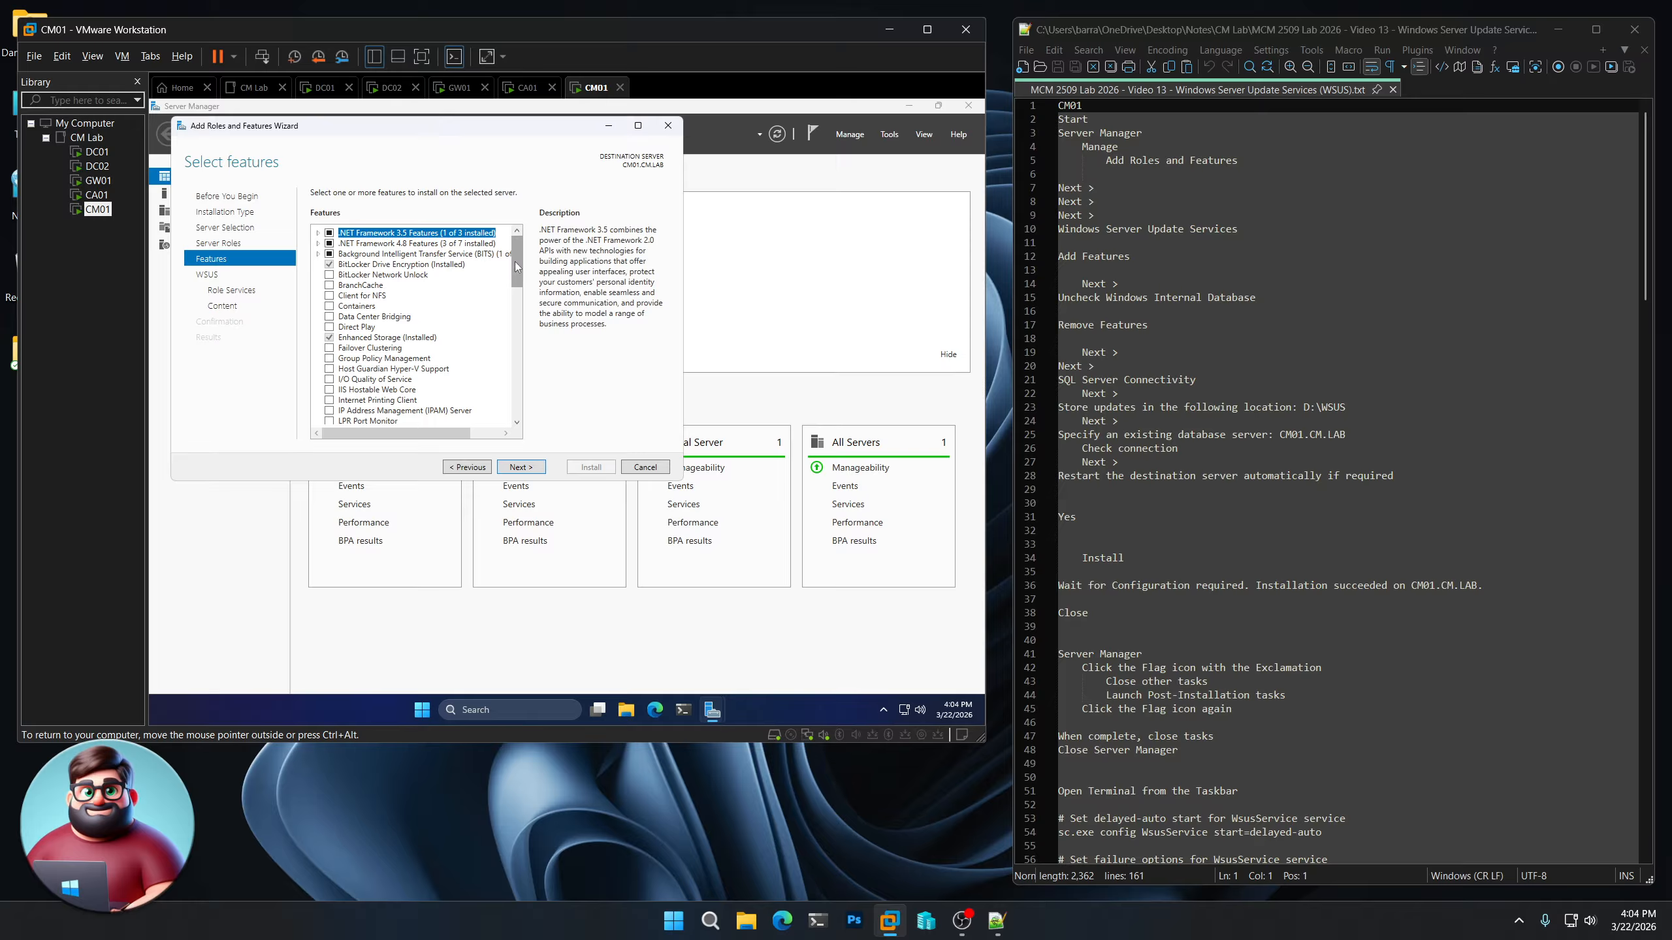
# Deselect the Windows Internal Database feature and remove the features that depend on it
pyautogui.moveTo(515, 261); pyautogui.dragTo(520, 391)
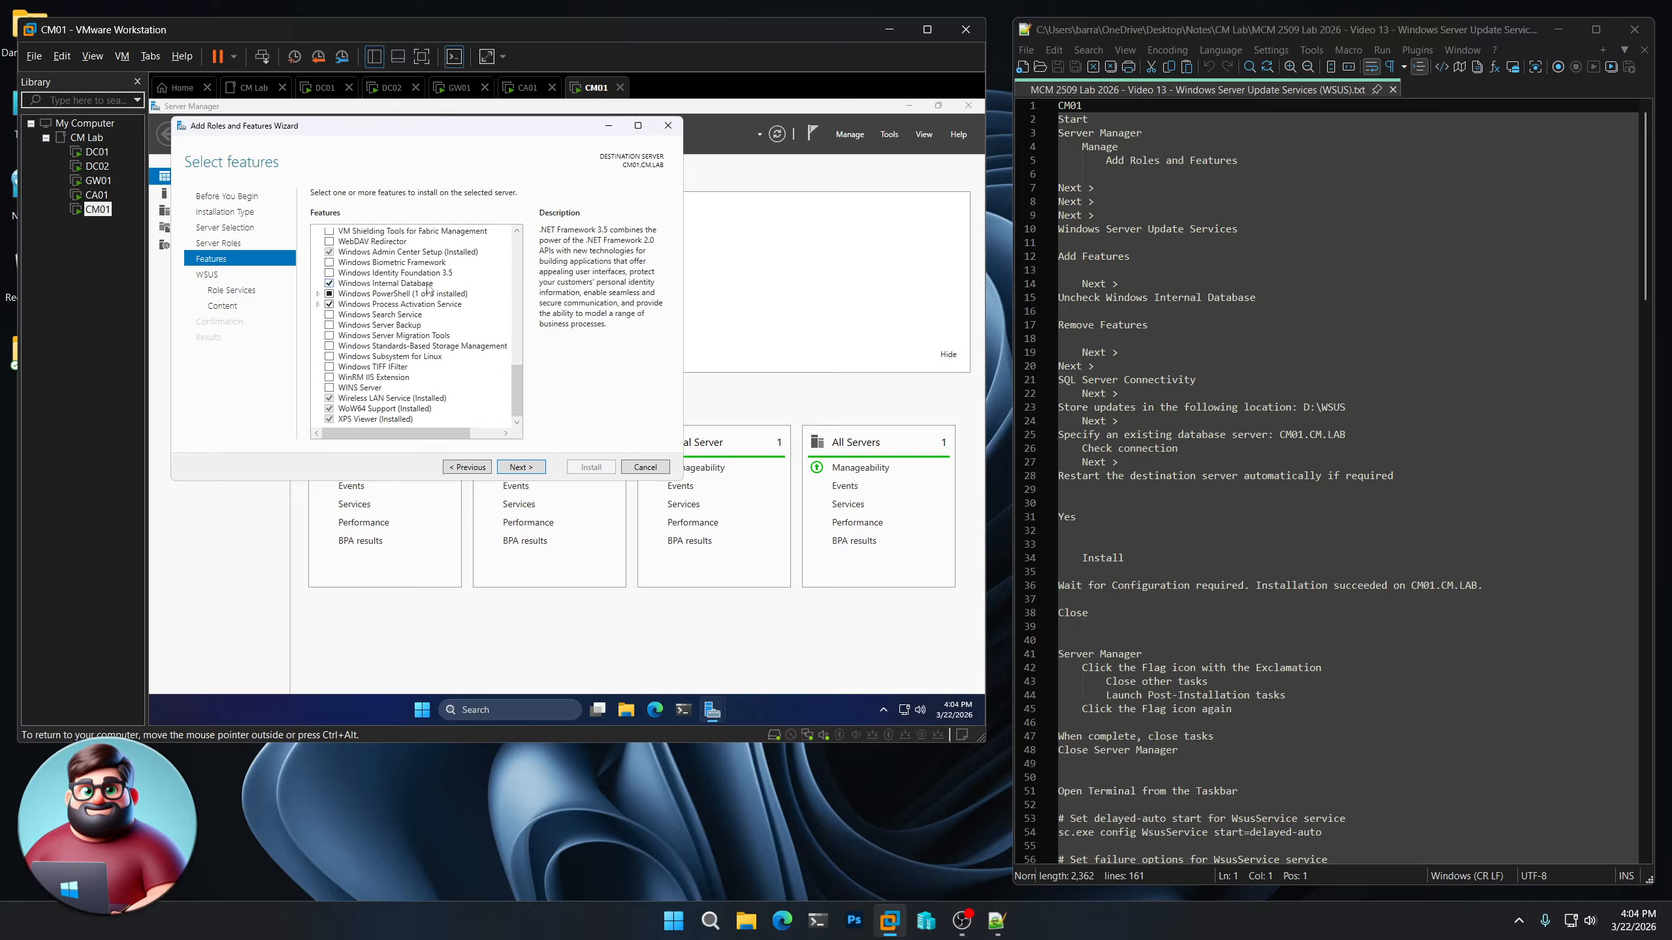
pyautogui.click(336, 284)
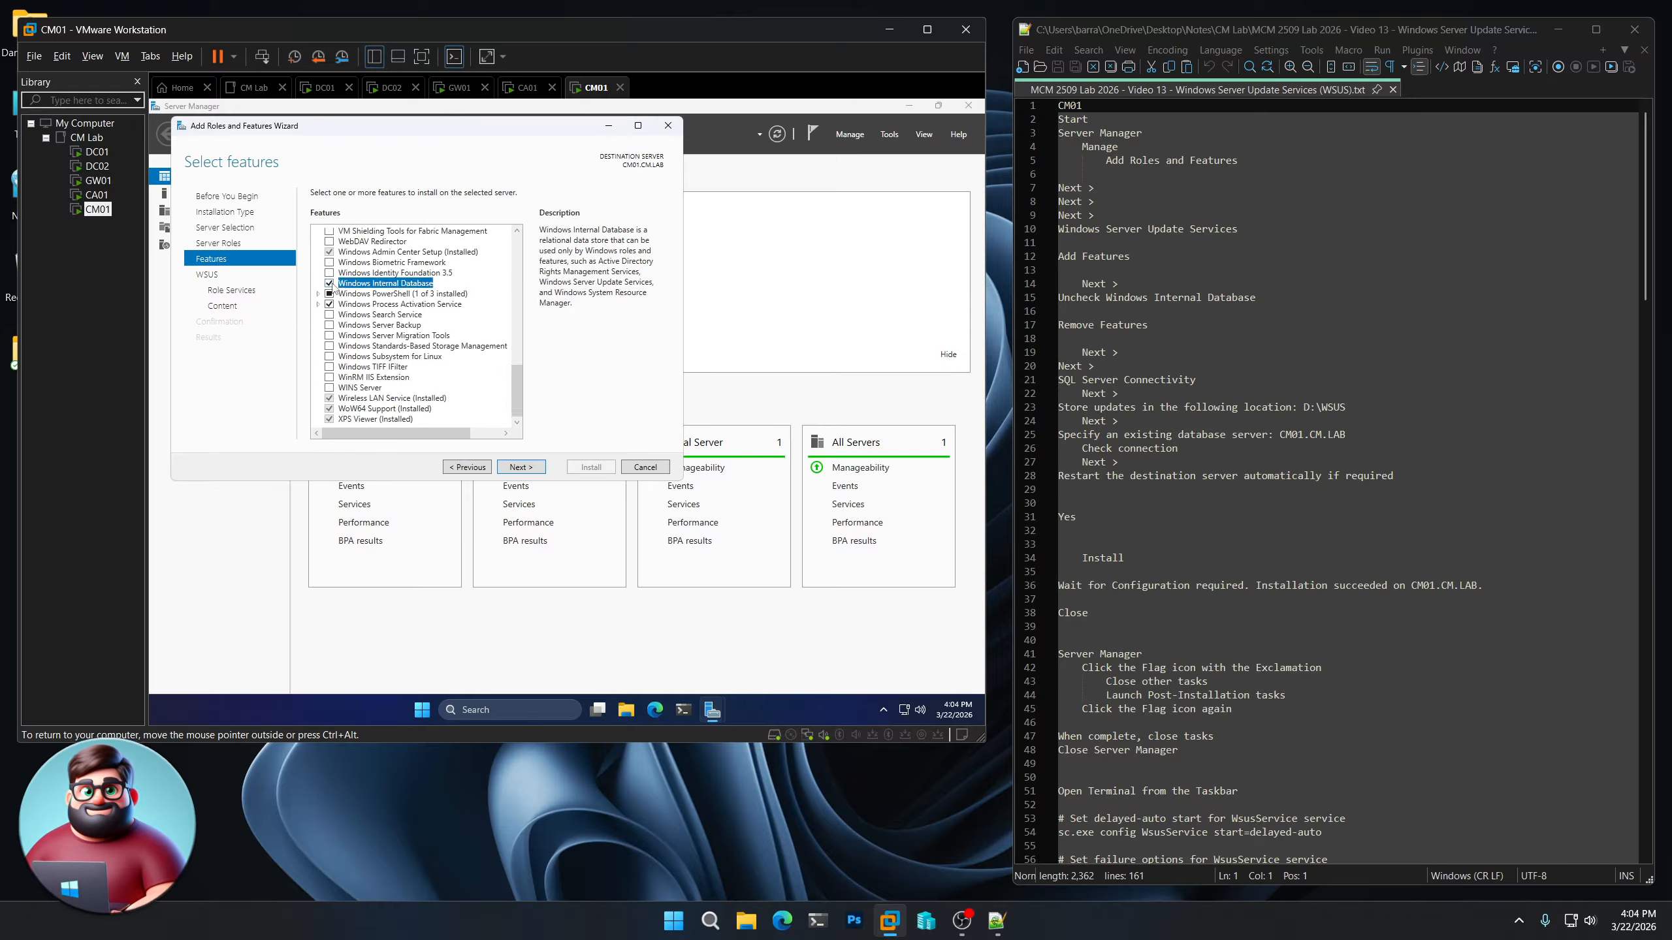
pyautogui.click(330, 284)
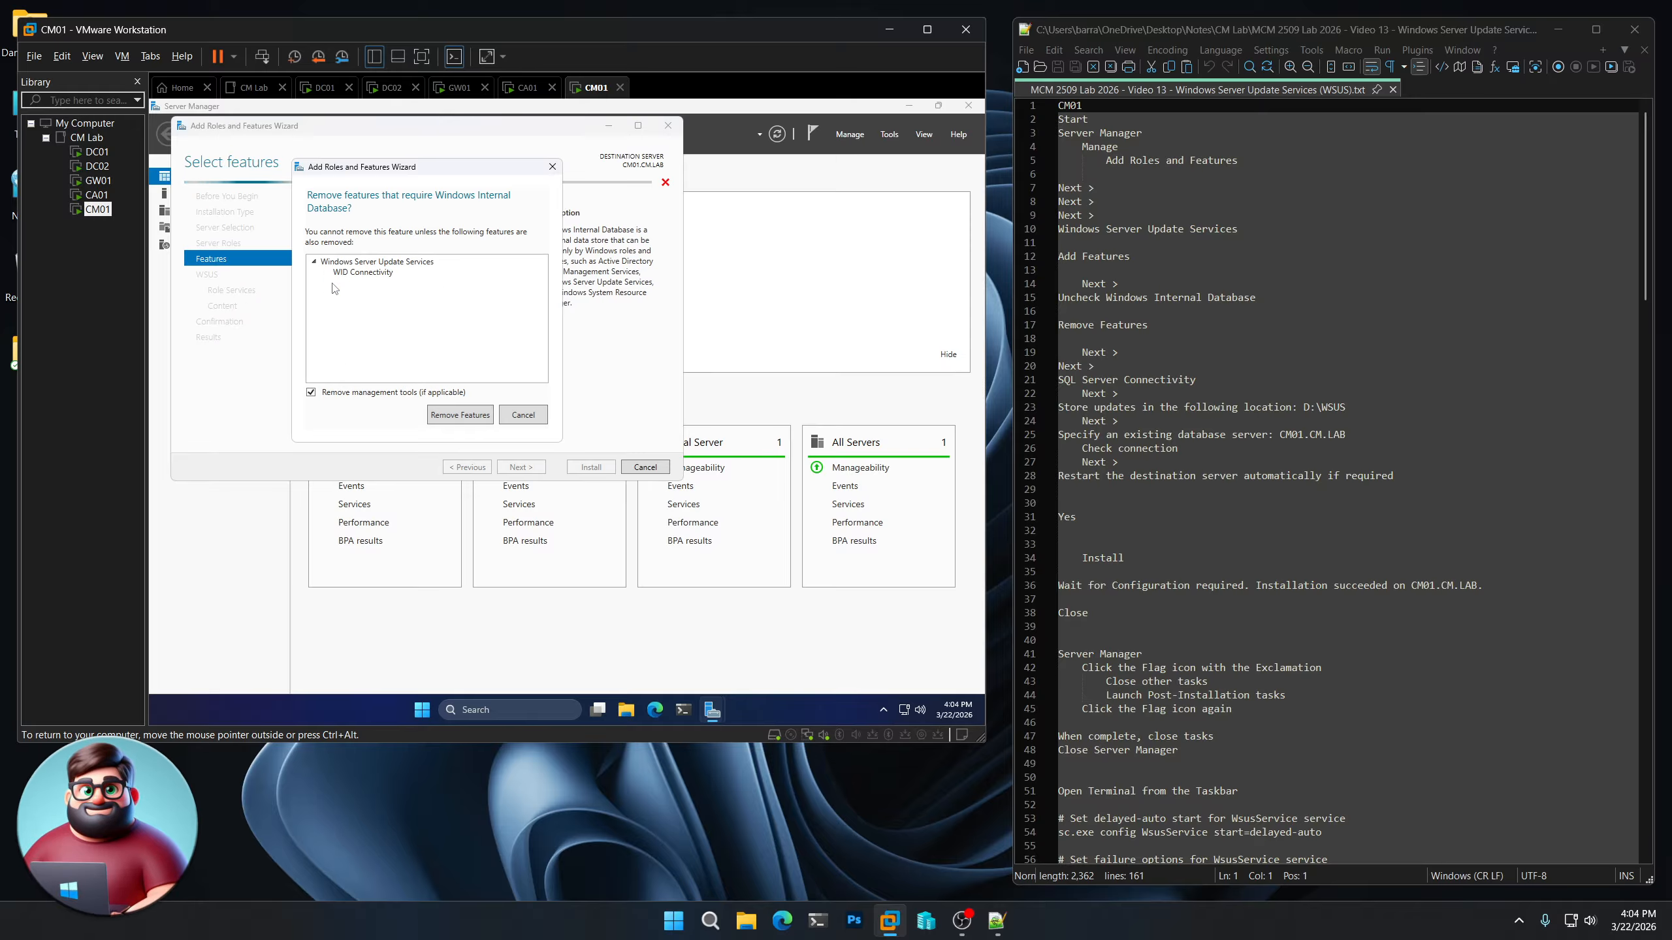
pyautogui.click(459, 415)
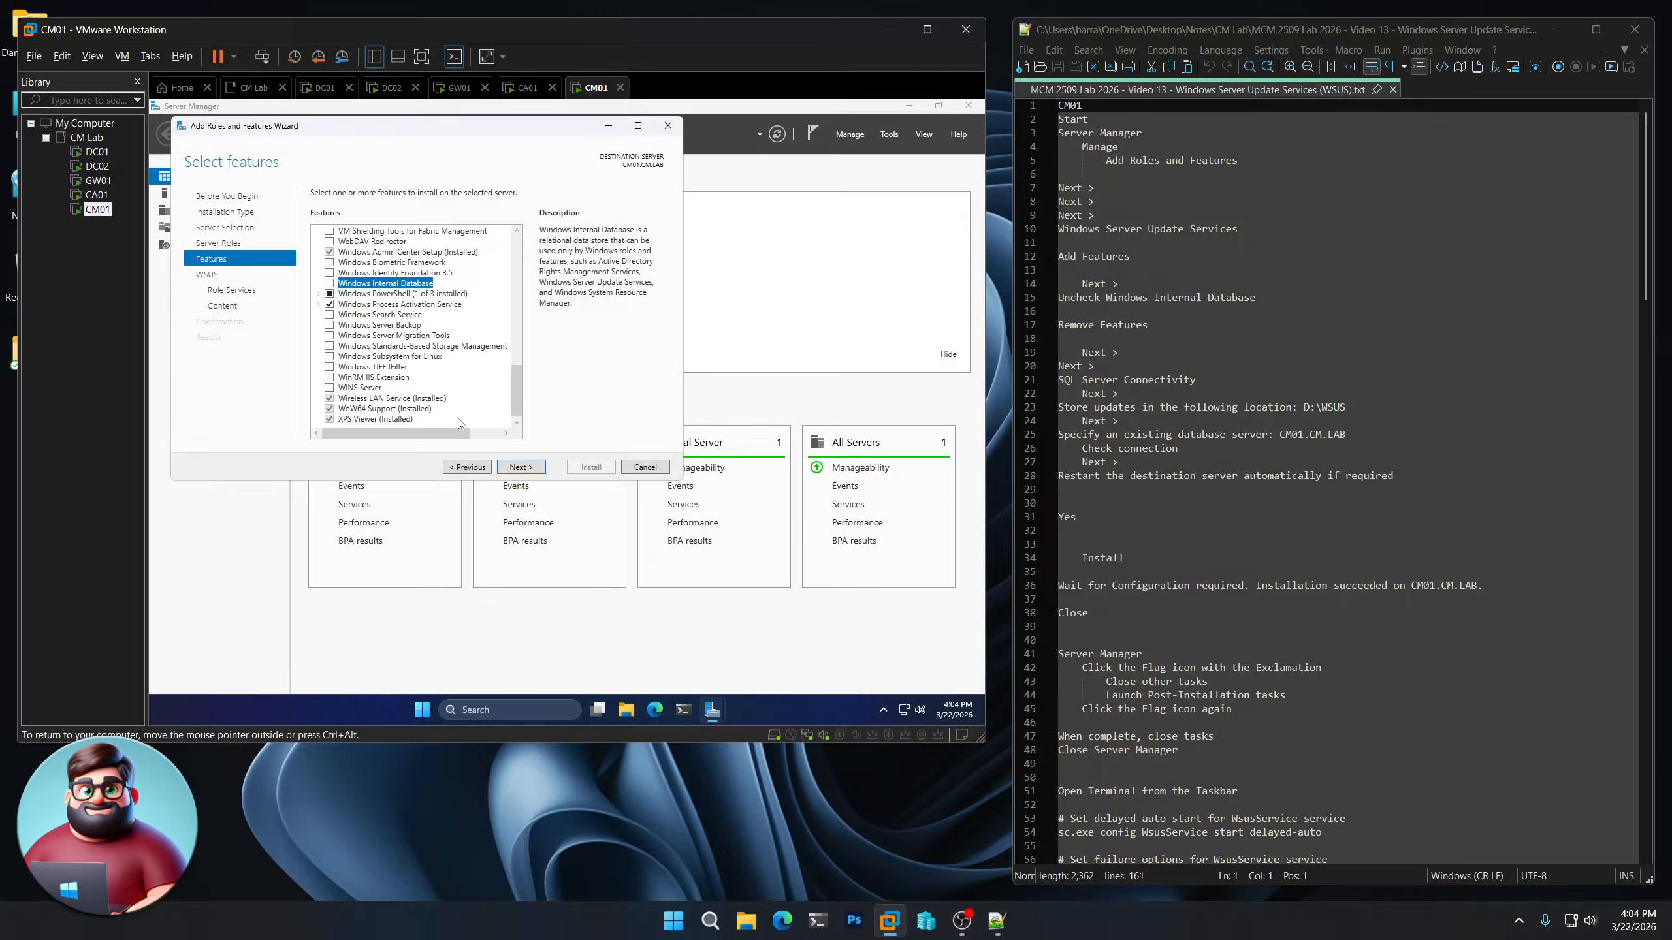
pyautogui.click(520, 468)
# Include SQL Server Connectivity in the WSUS role services
pyautogui.click(531, 468)
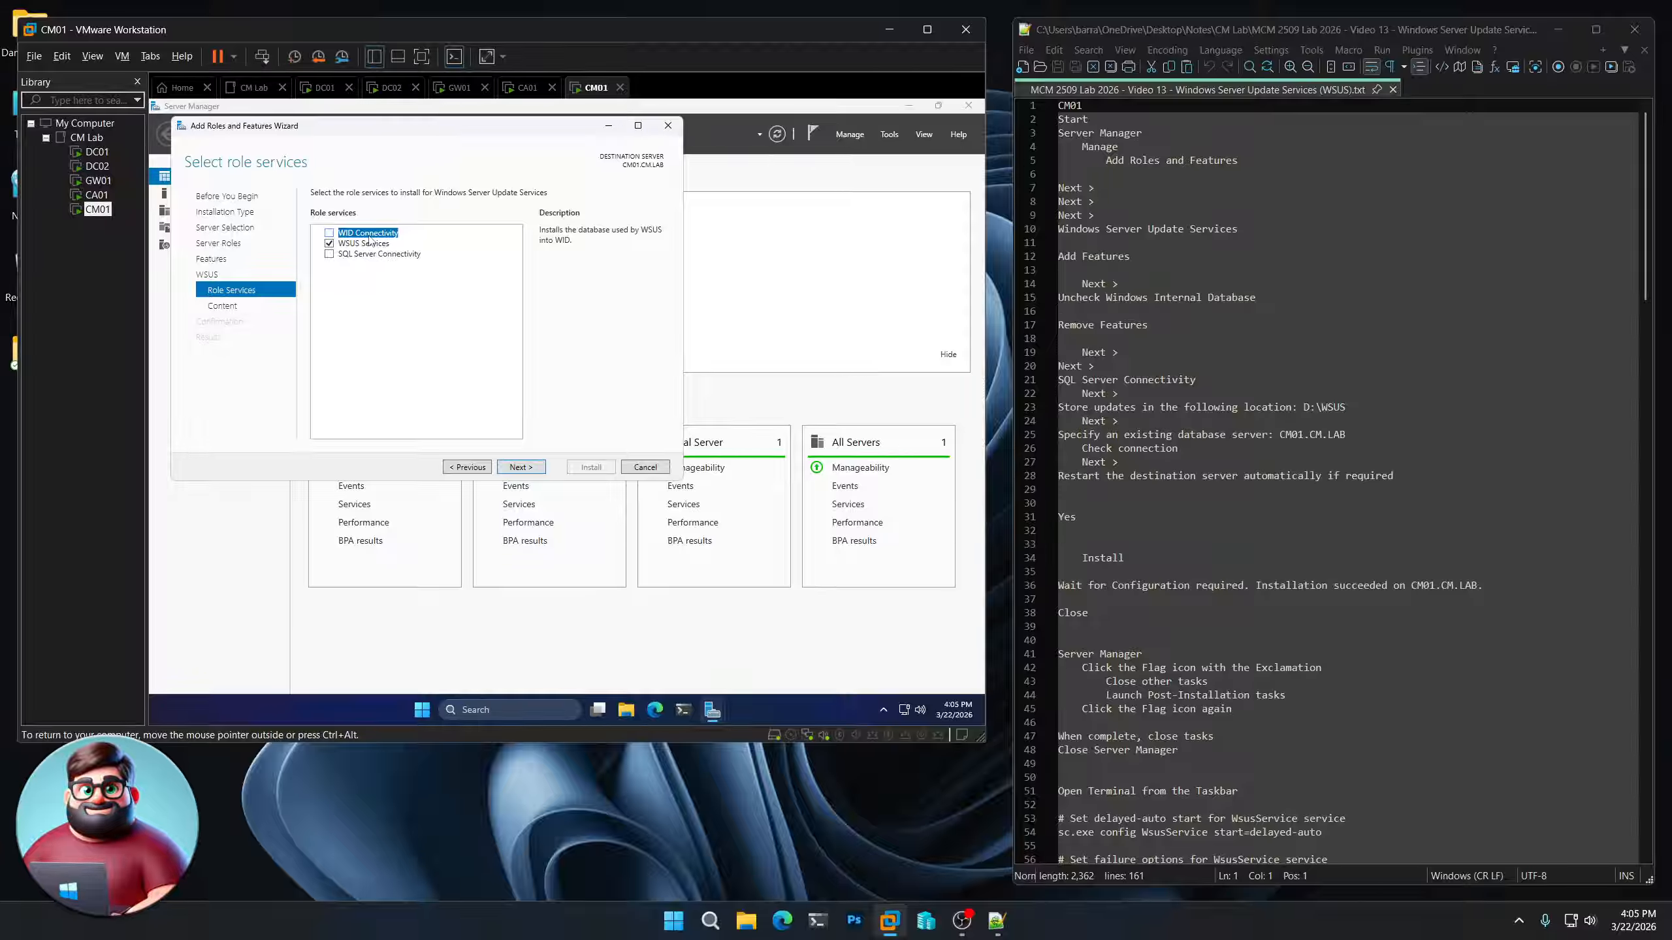
pyautogui.click(329, 254)
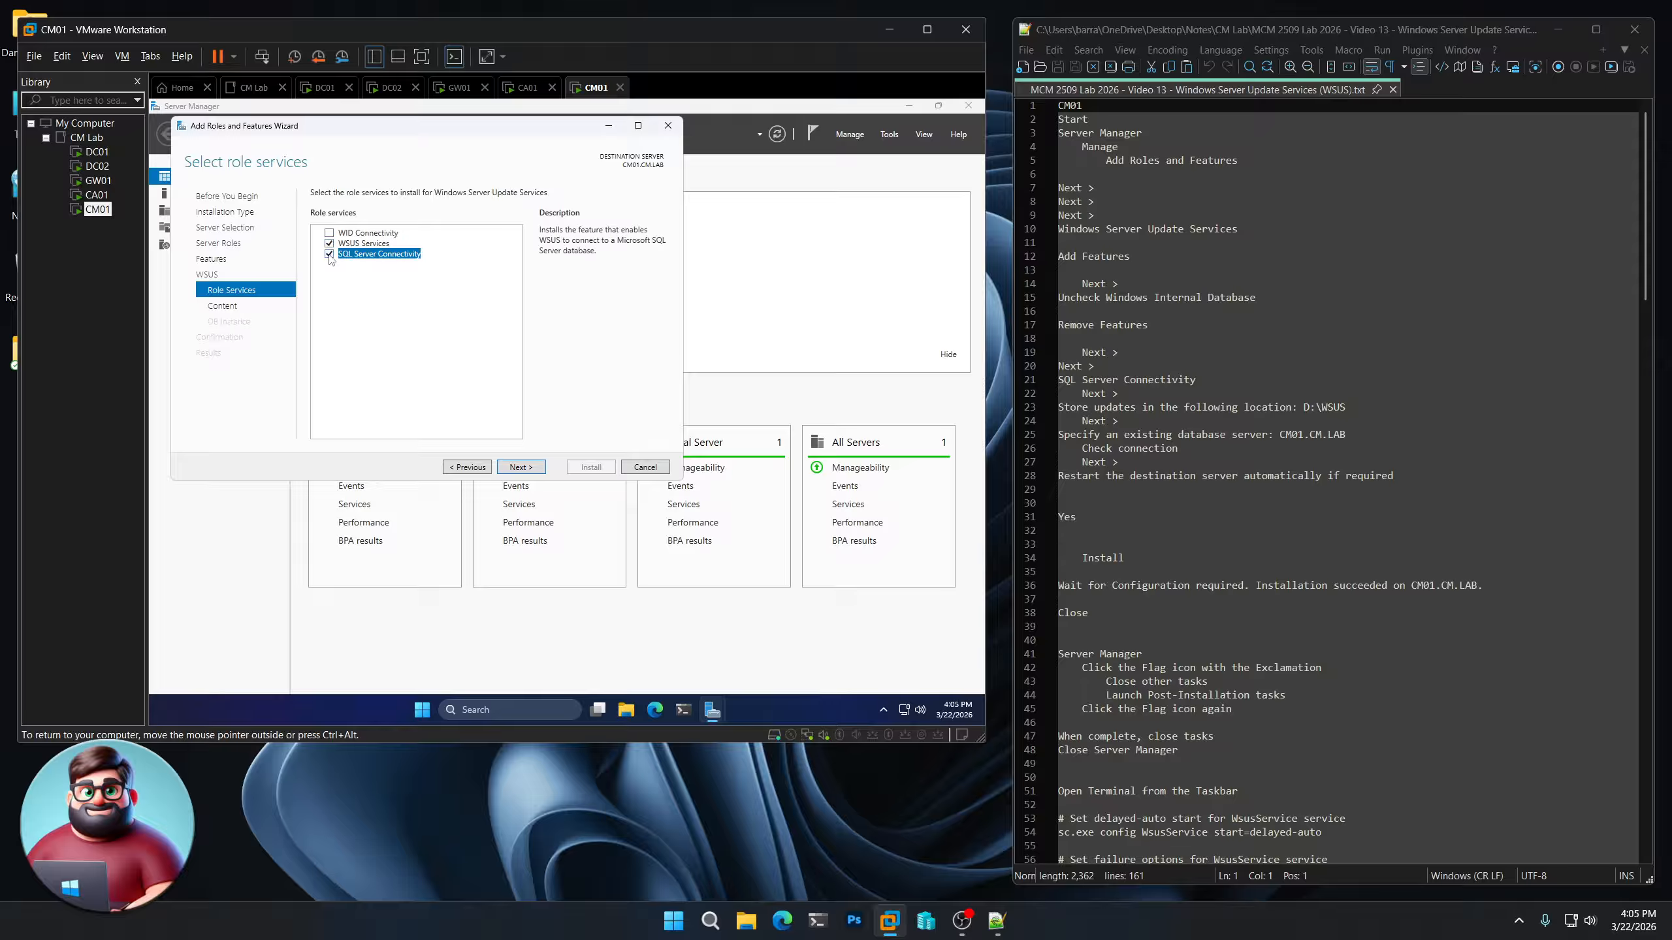
pyautogui.click(520, 467)
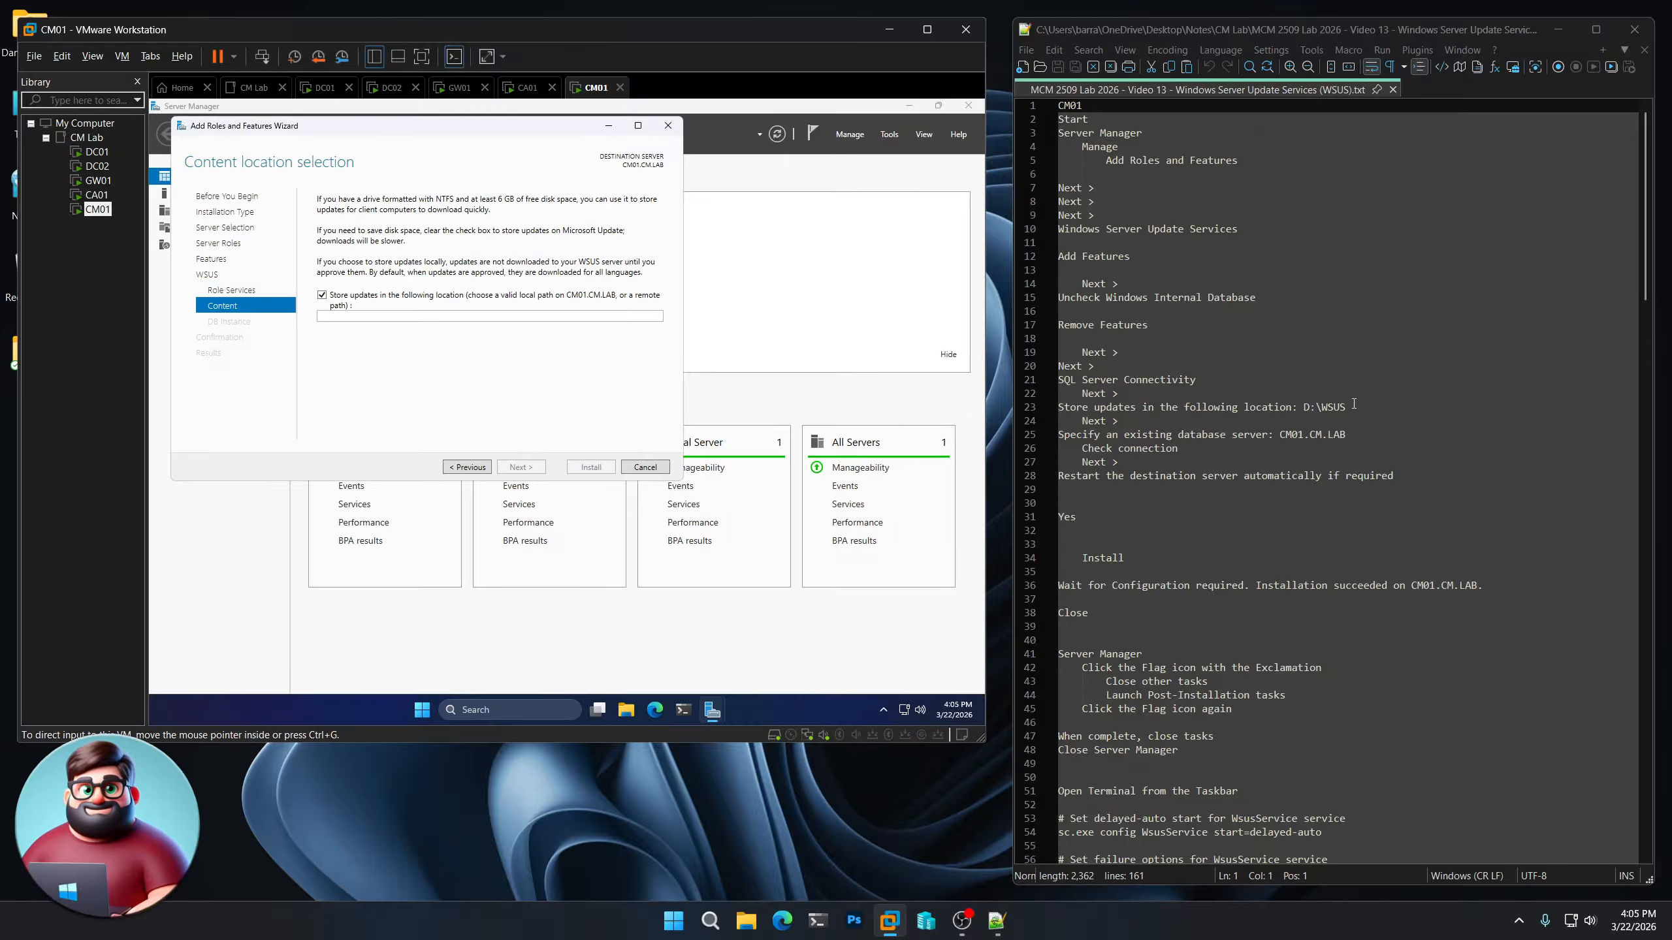
# Set the local storage location for updates to D:\WSUS, copying the path from the notes
pyautogui.moveTo(1345, 407); pyautogui.dragTo(1306, 408)
pyautogui.rightClick(1323, 409)
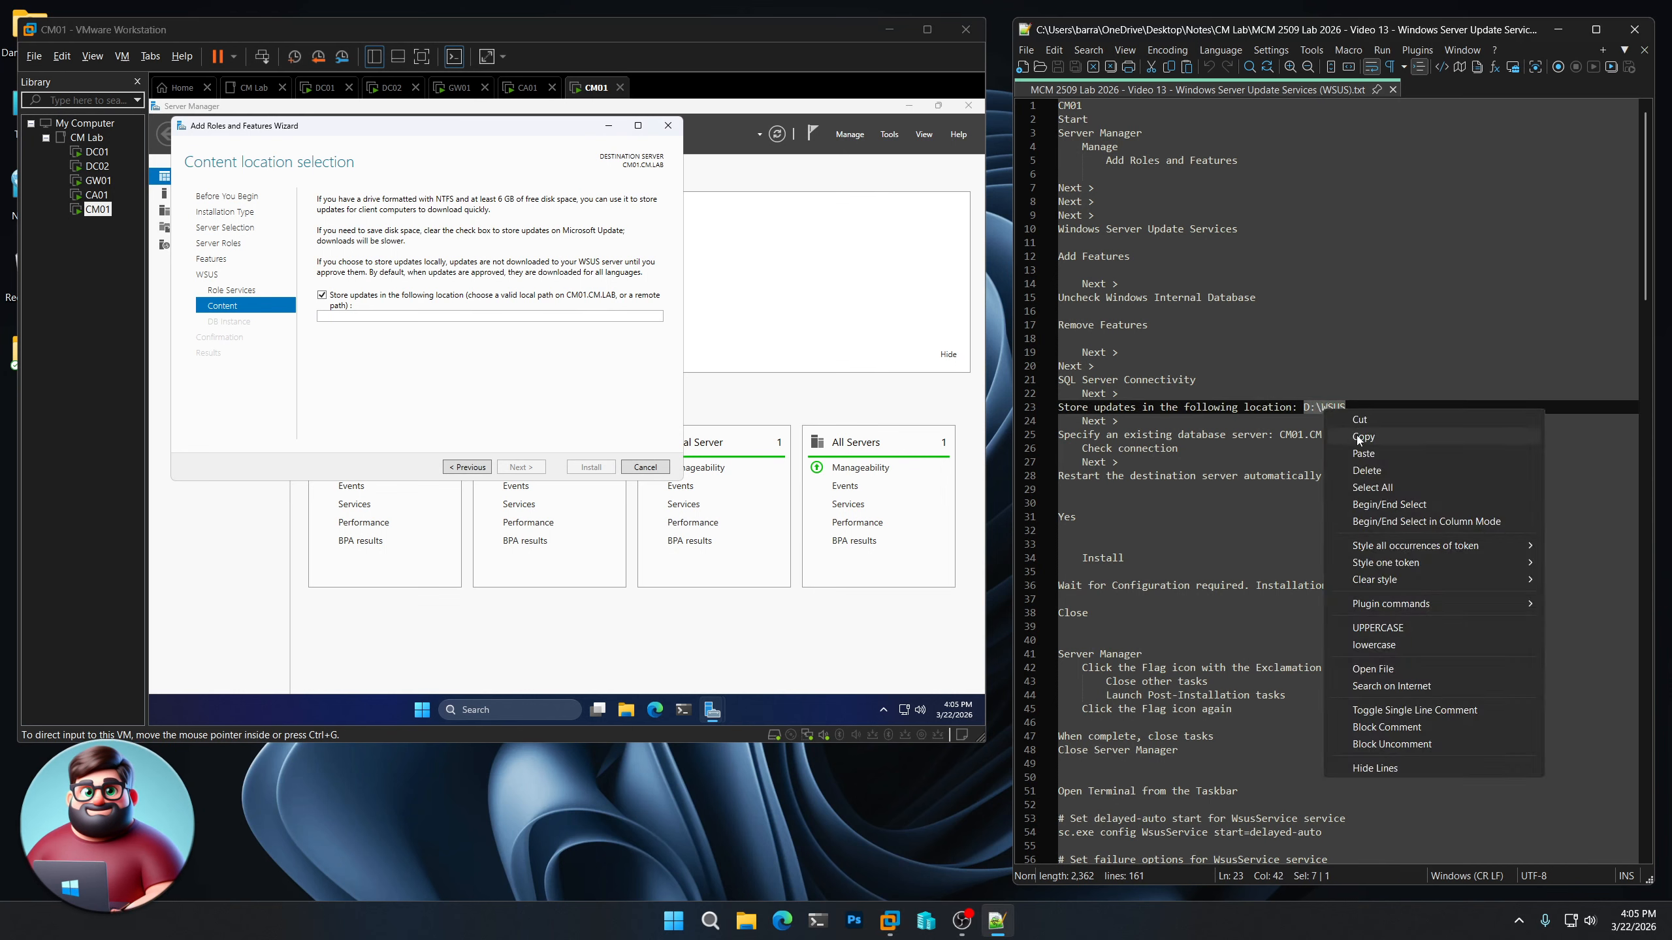
pyautogui.click(1356, 437)
pyautogui.click(361, 315)
pyautogui.hotkey('ctrl', 'v')
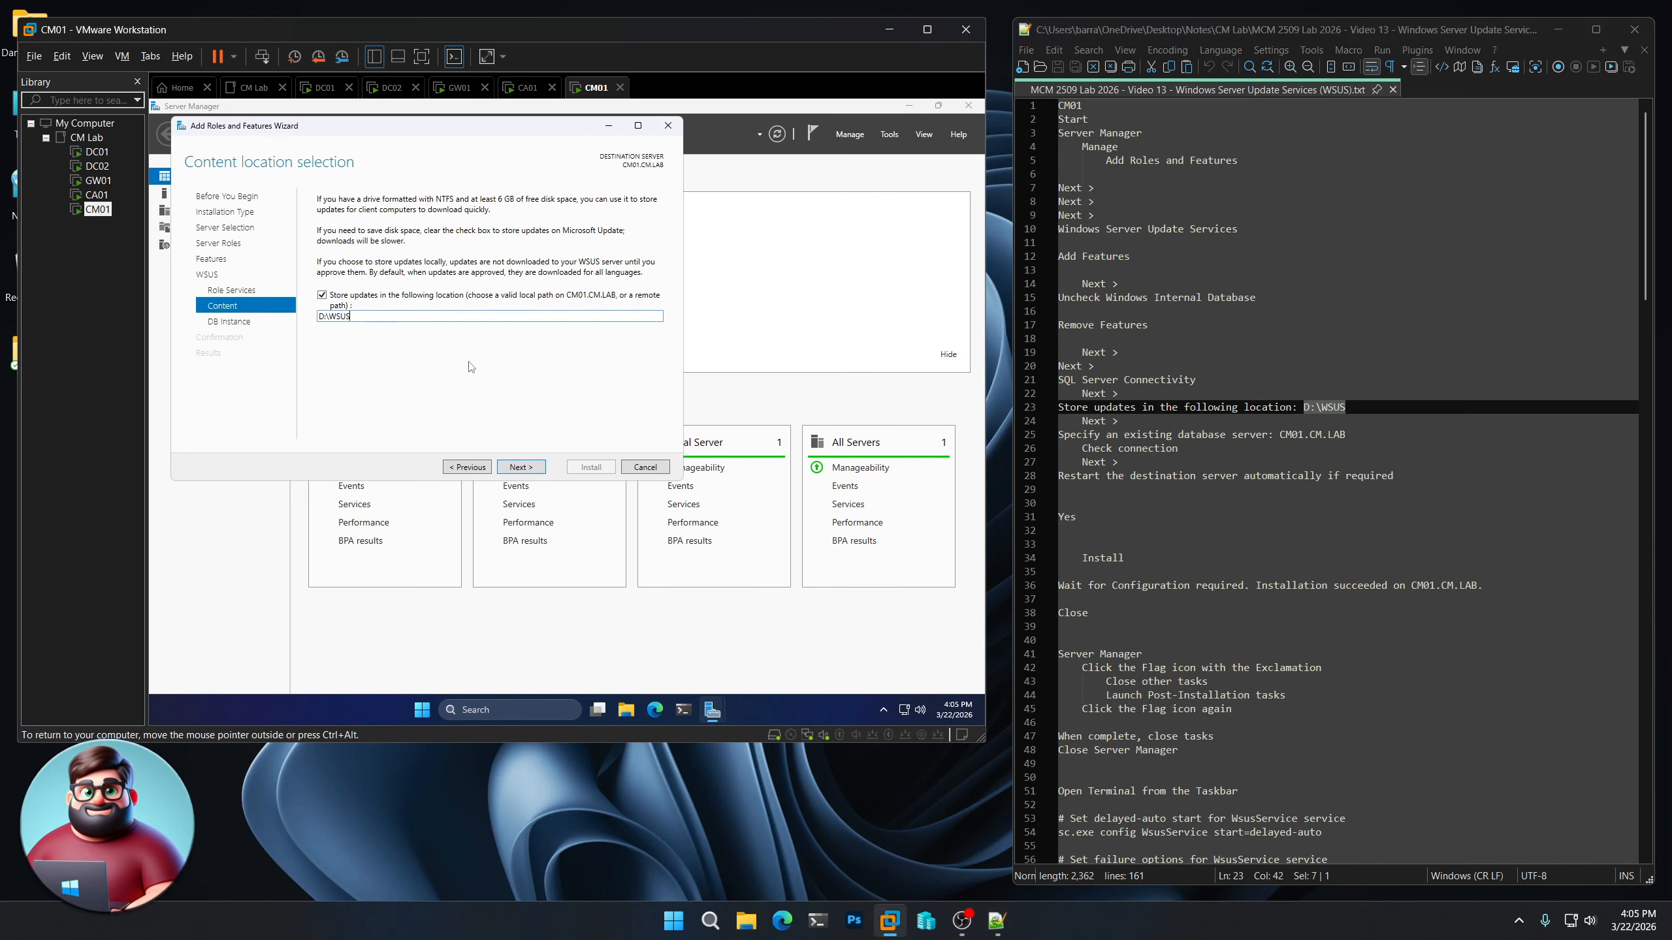
pyautogui.click(533, 469)
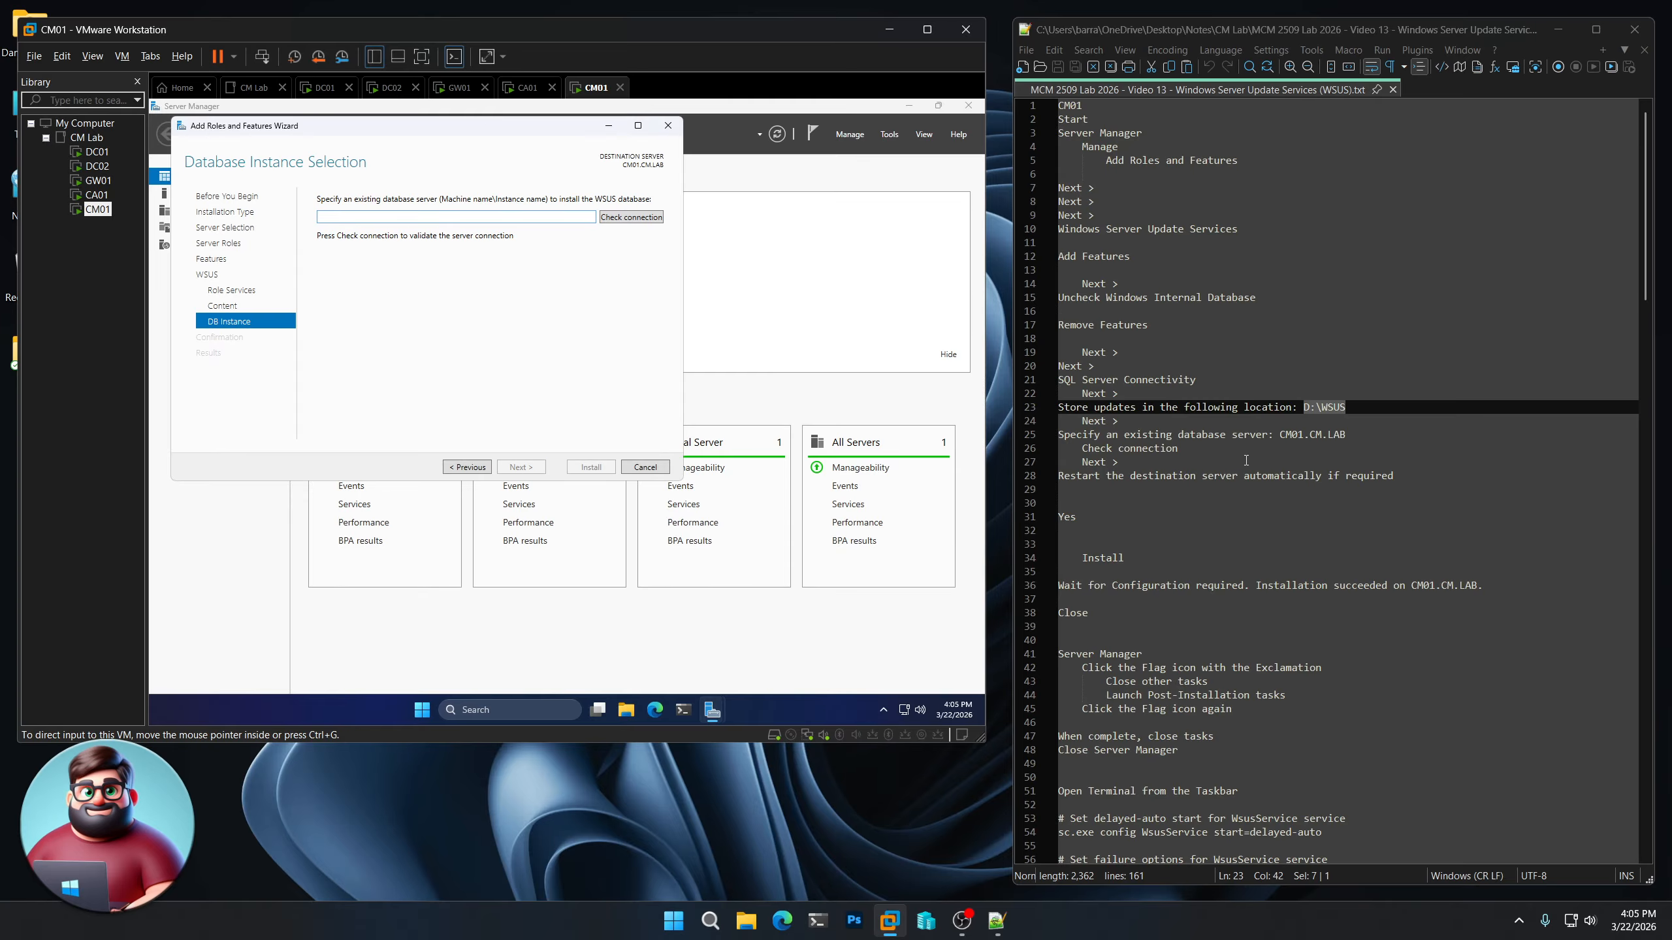
# Specify CM01.CM.LAB from the notes as the existing WSUS database server and check the connection
pyautogui.moveTo(1350, 436); pyautogui.dragTo(1284, 437)
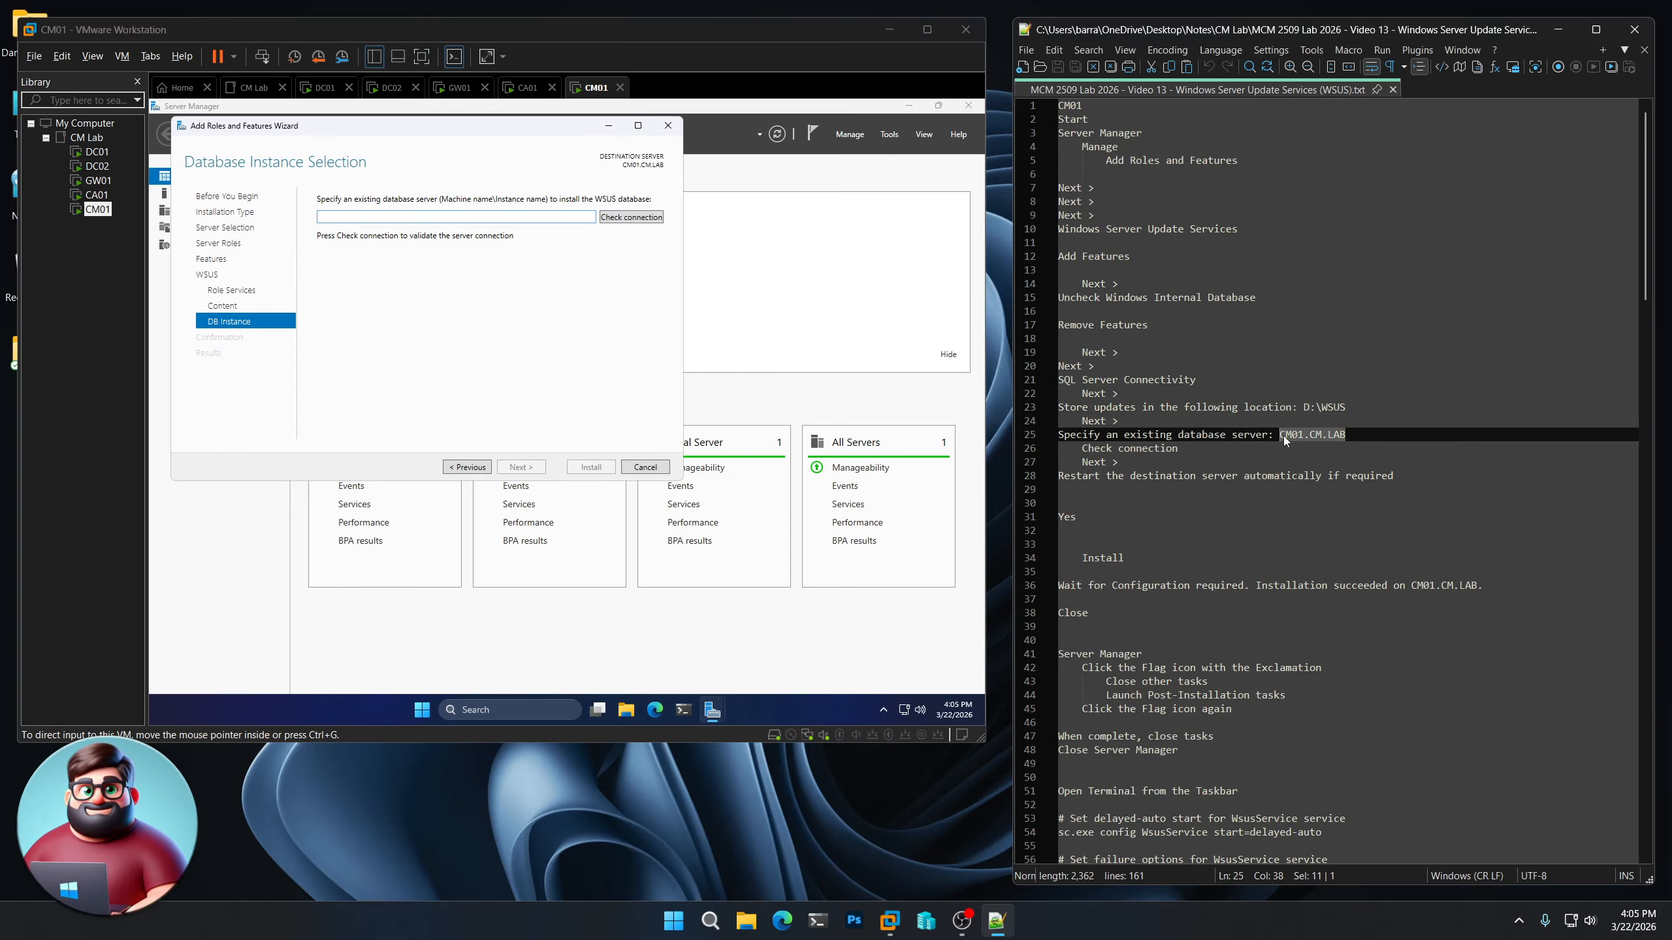
pyautogui.rightClick(1293, 437)
pyautogui.click(1323, 464)
pyautogui.click(408, 220)
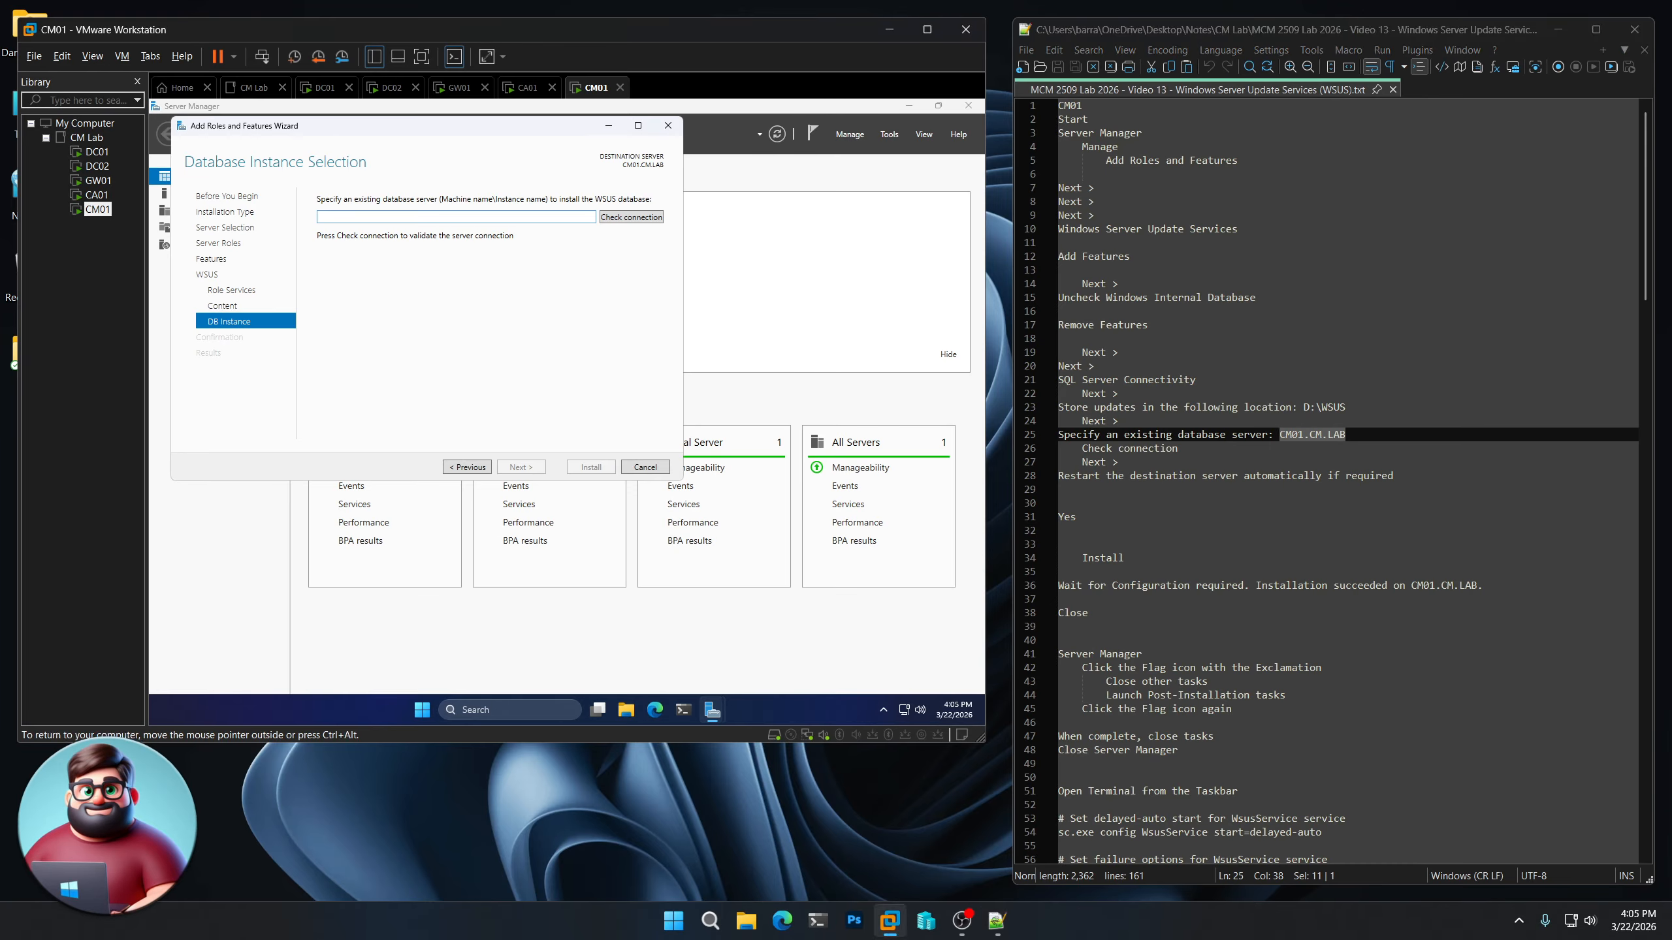
pyautogui.hotkey('ctrl', 'v')
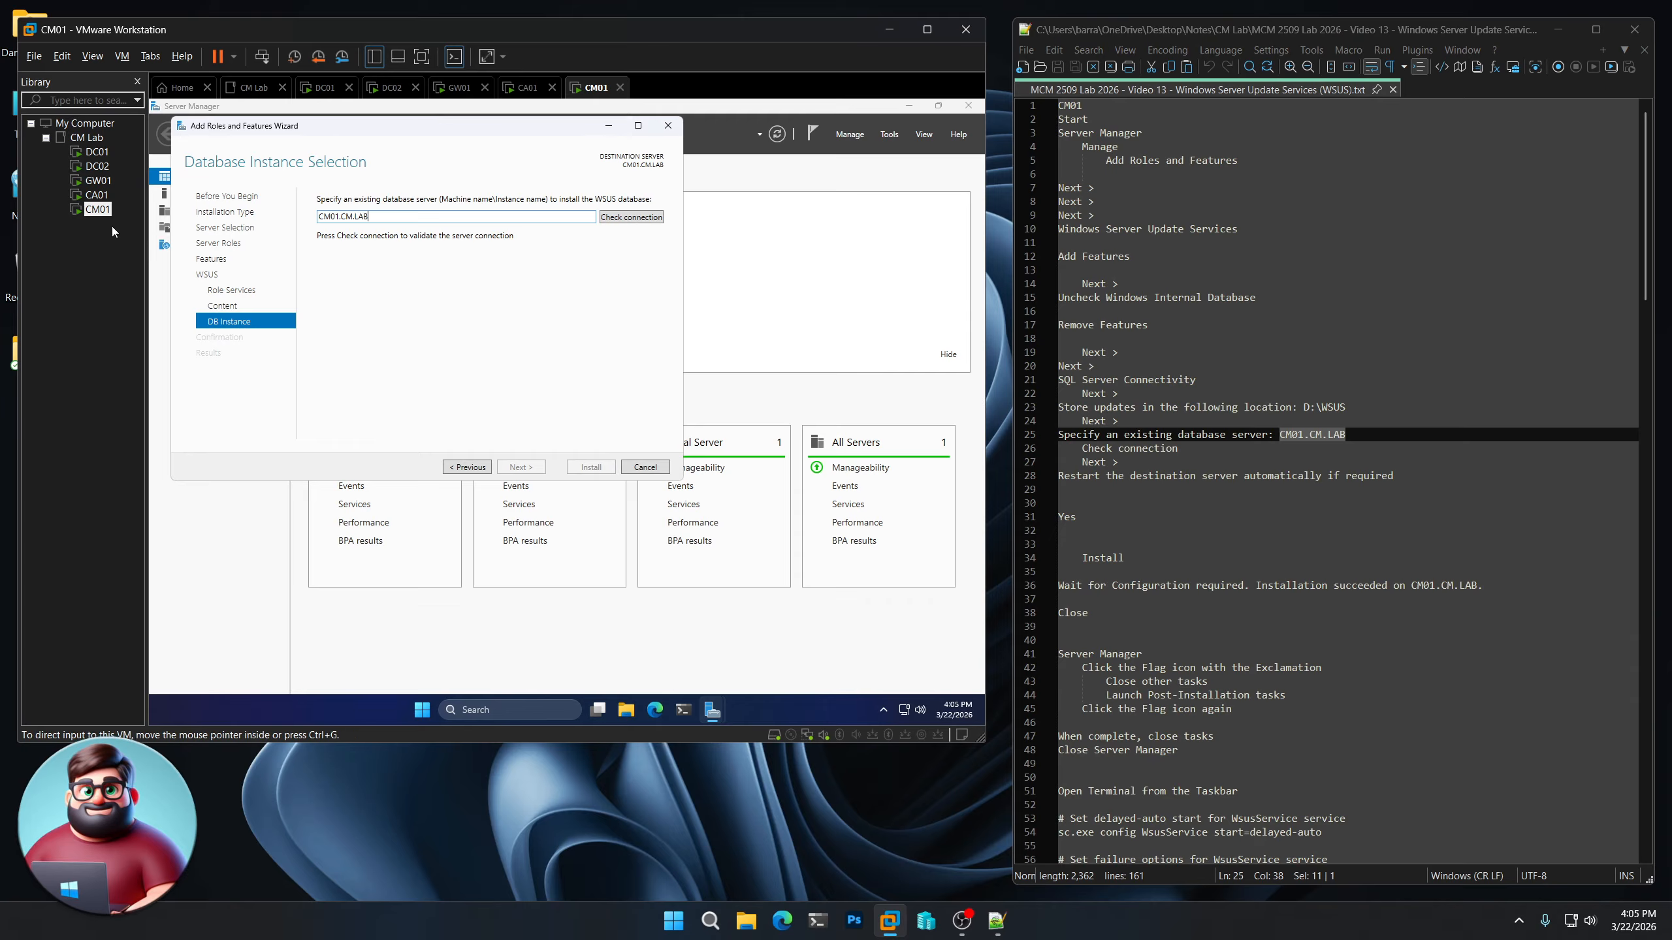
pyautogui.click(625, 222)
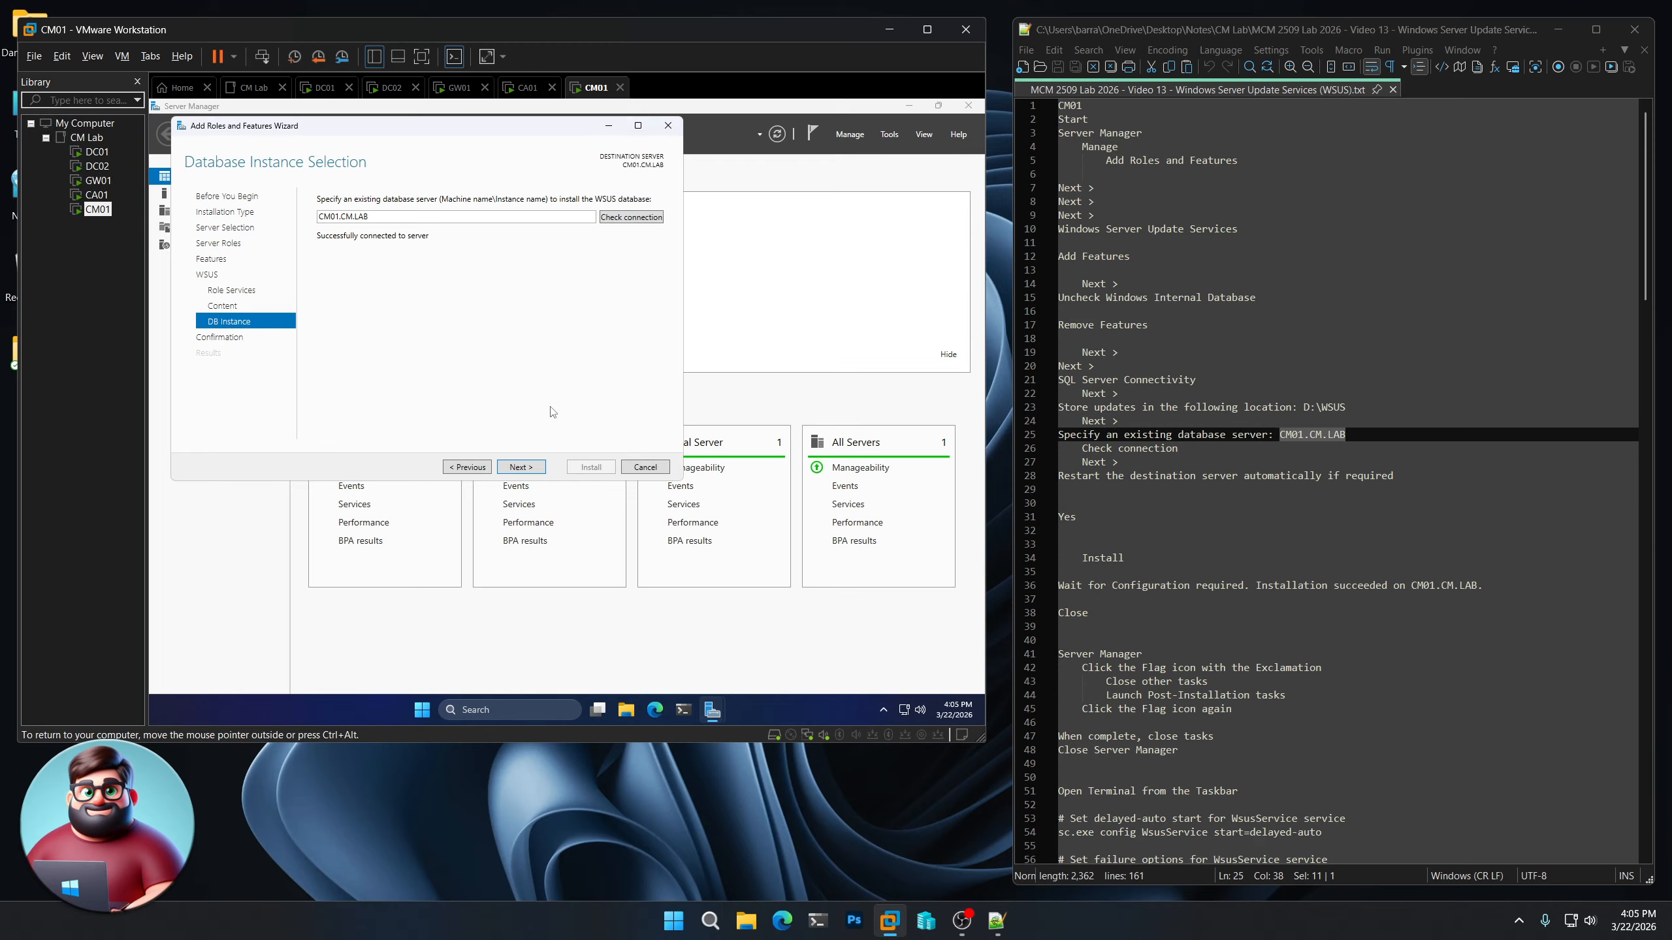
pyautogui.click(525, 467)
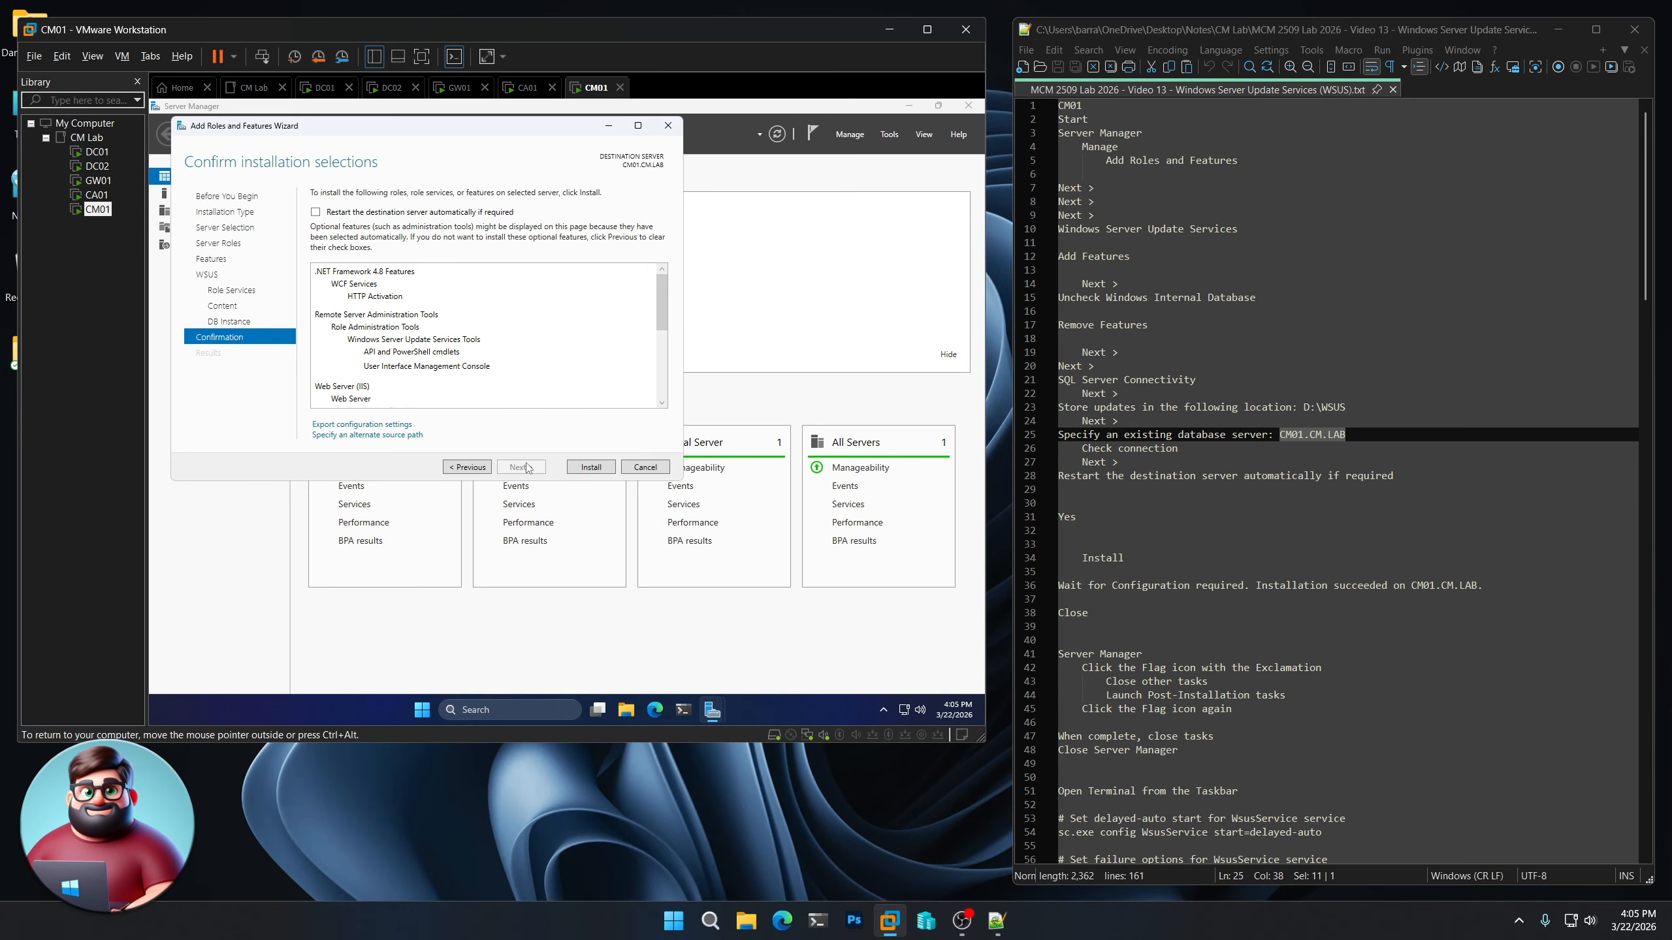
# Allow automatic restart of the destination server and install the selected roles and features, closing the wizard when installation finishes
pyautogui.click(472, 213)
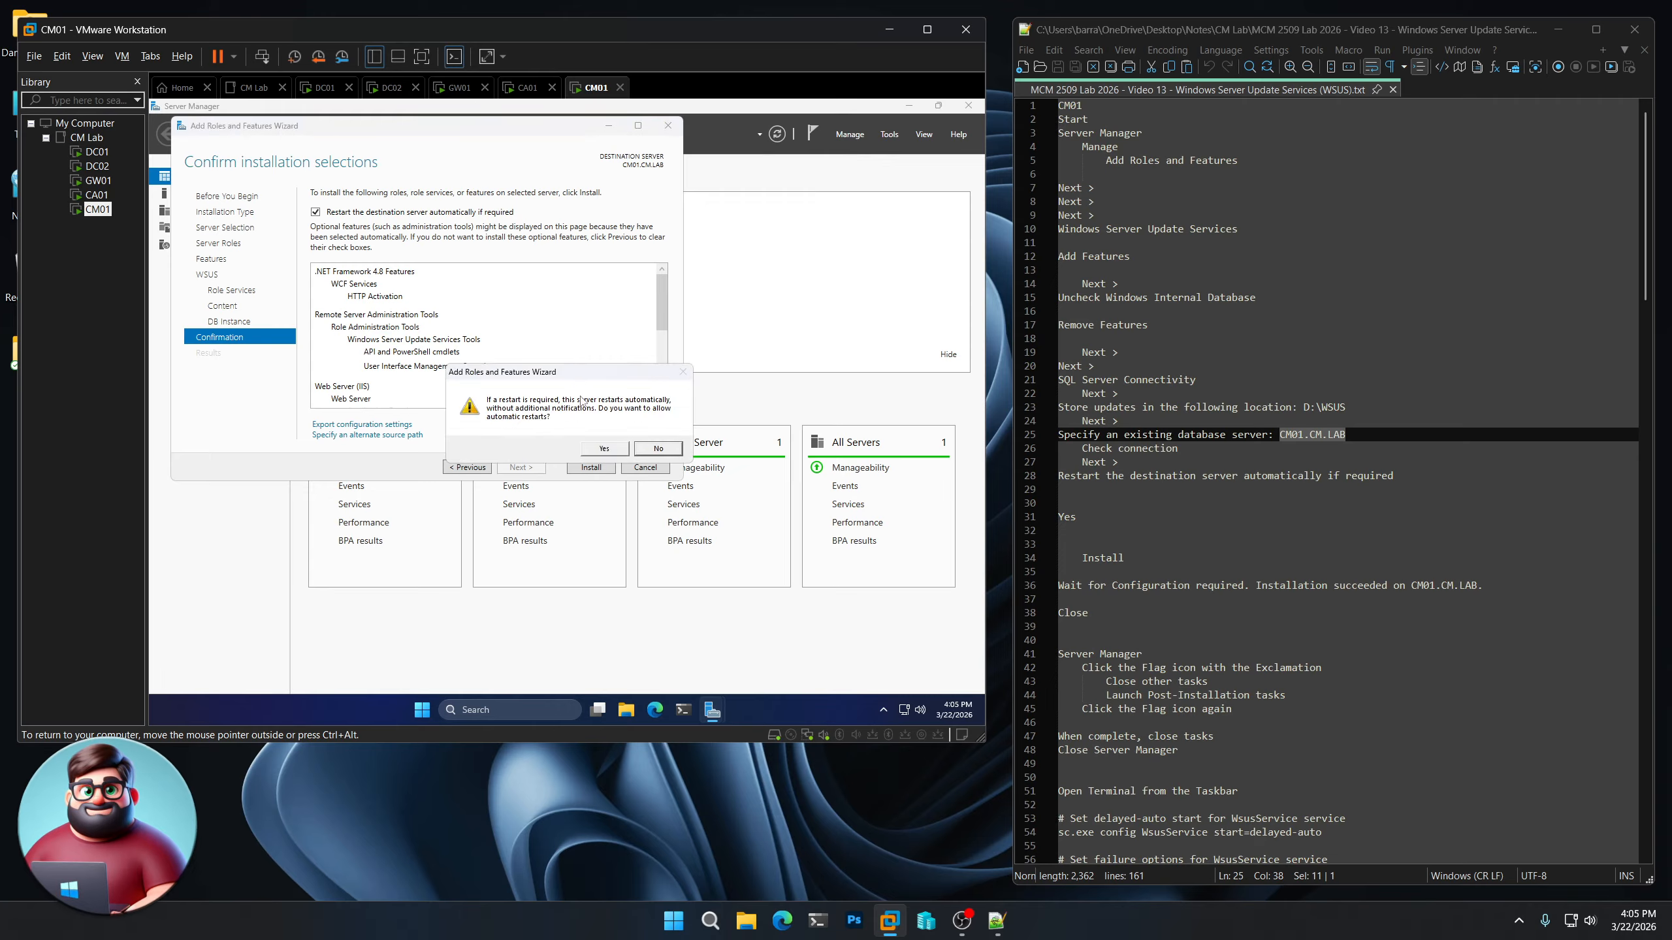
pyautogui.click(600, 449)
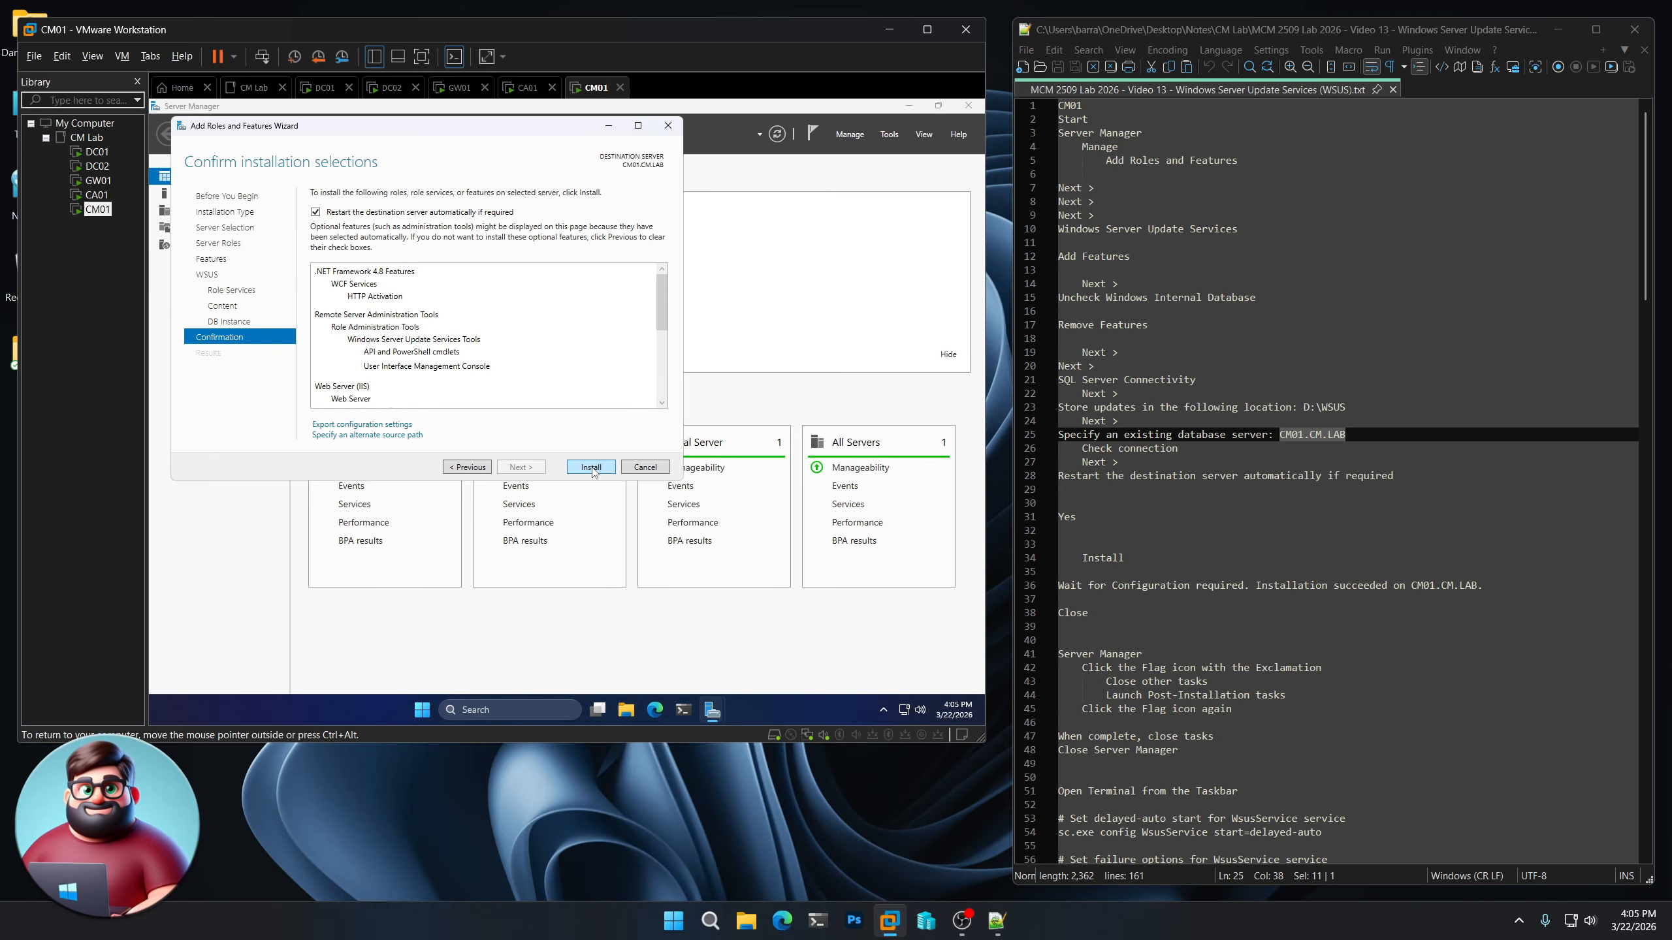
pyautogui.click(591, 468)
pyautogui.scroll(-4, 1143, 444)
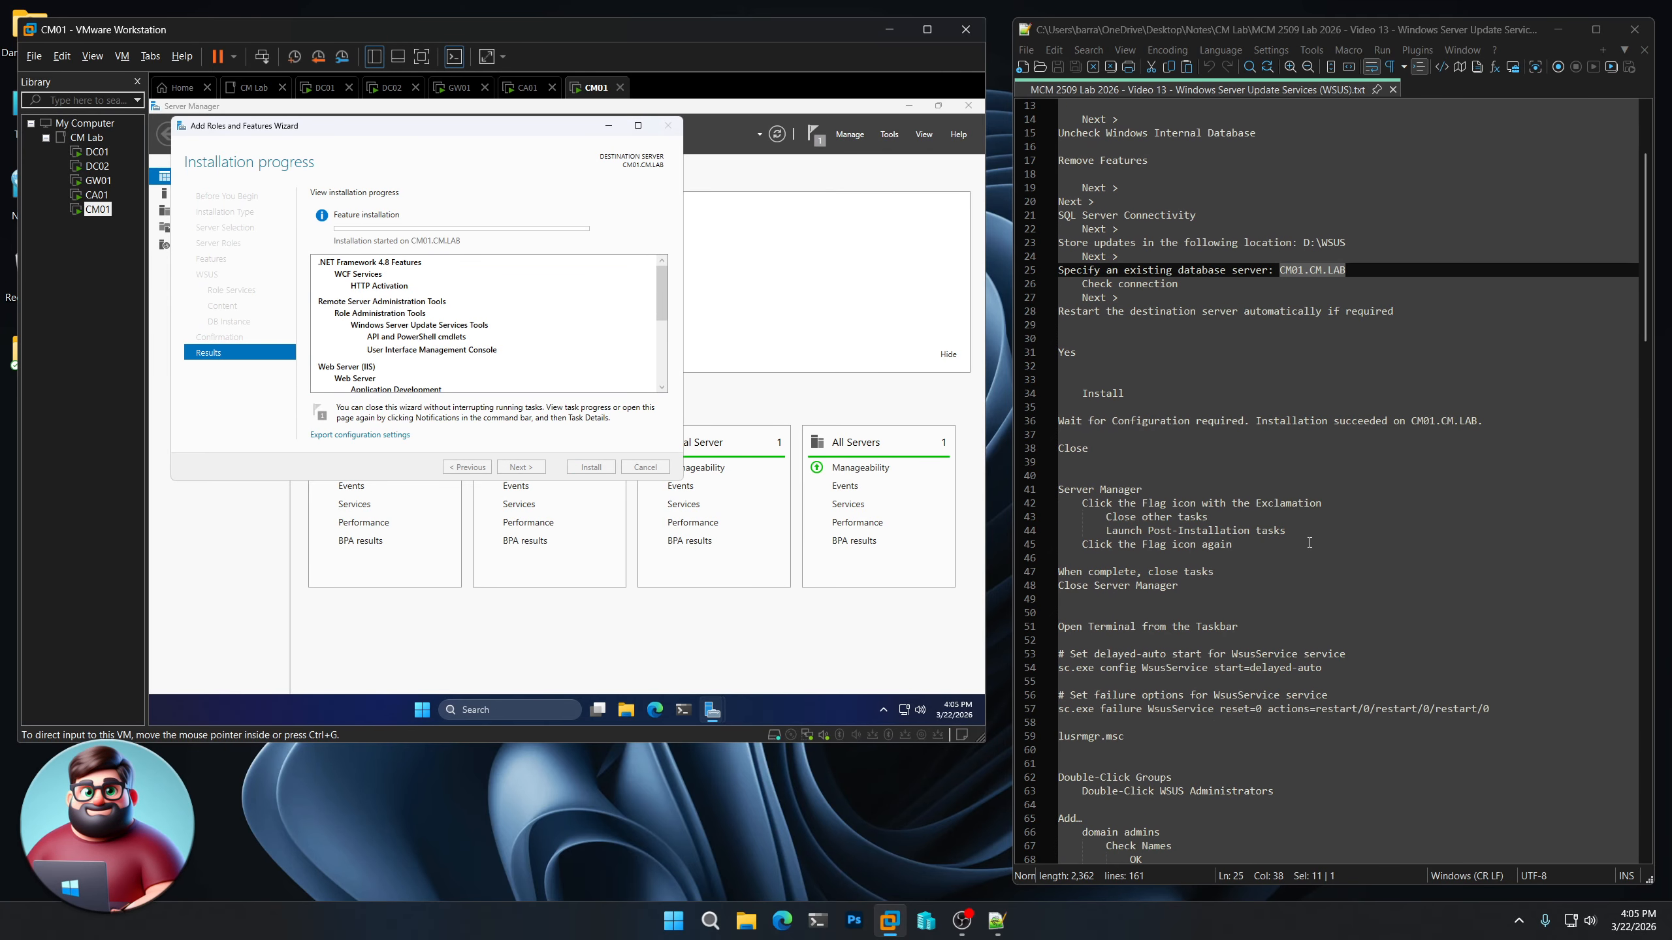
pyautogui.moveTo(1143, 444); pyautogui.dragTo(1057, 421)
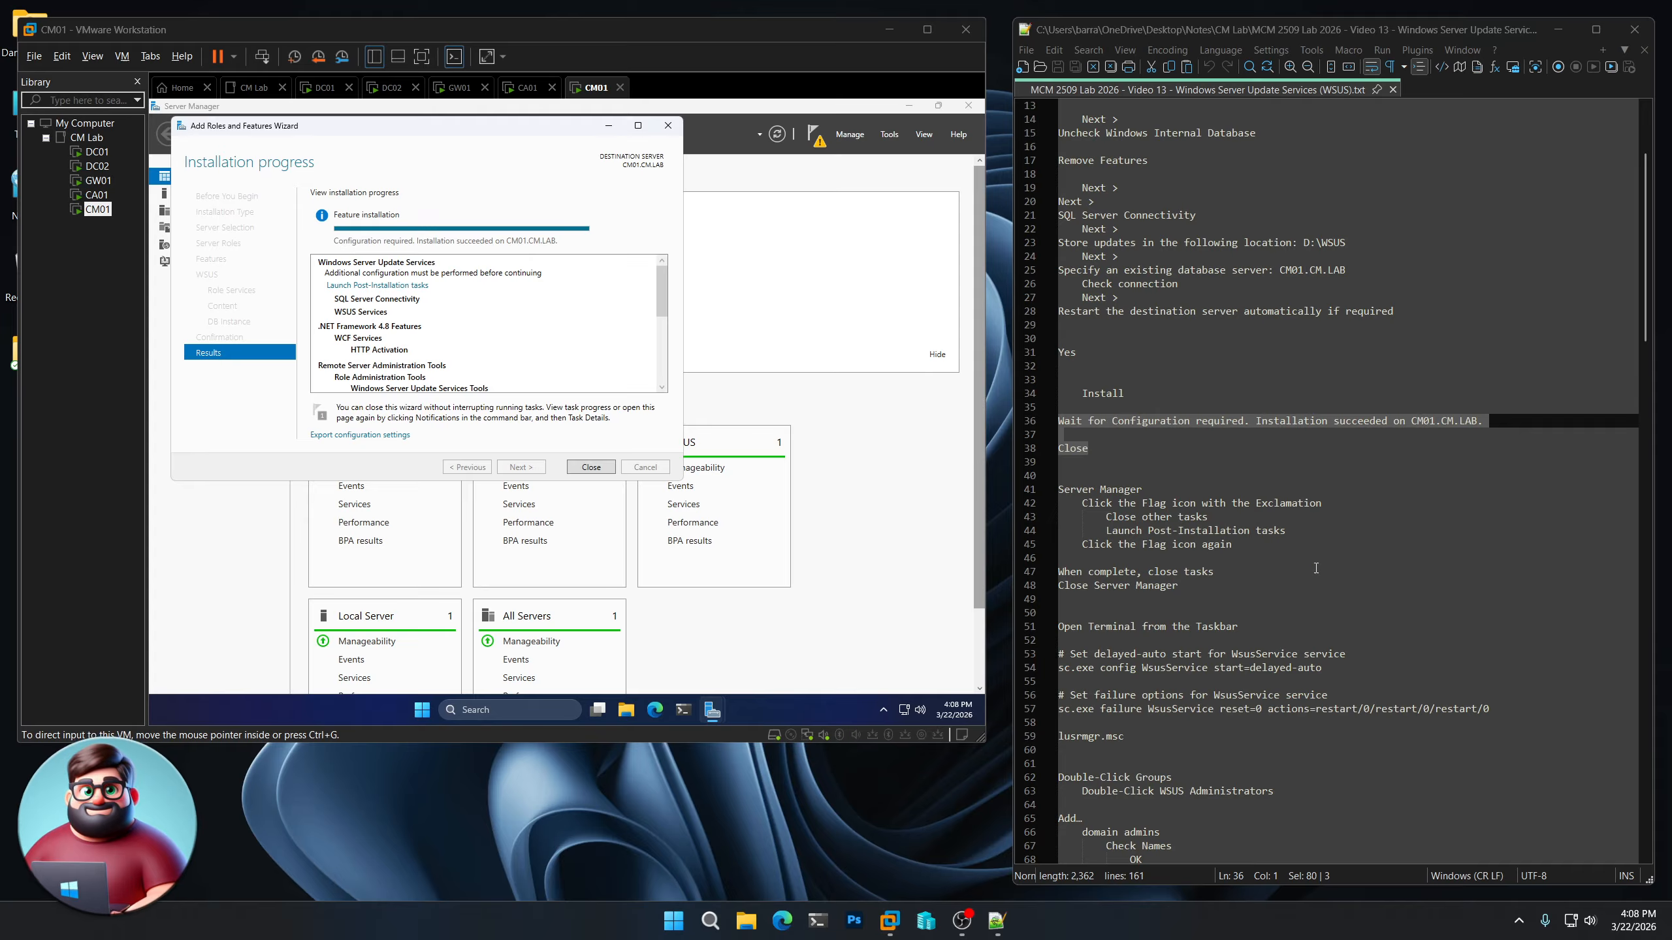
pyautogui.click(591, 467)
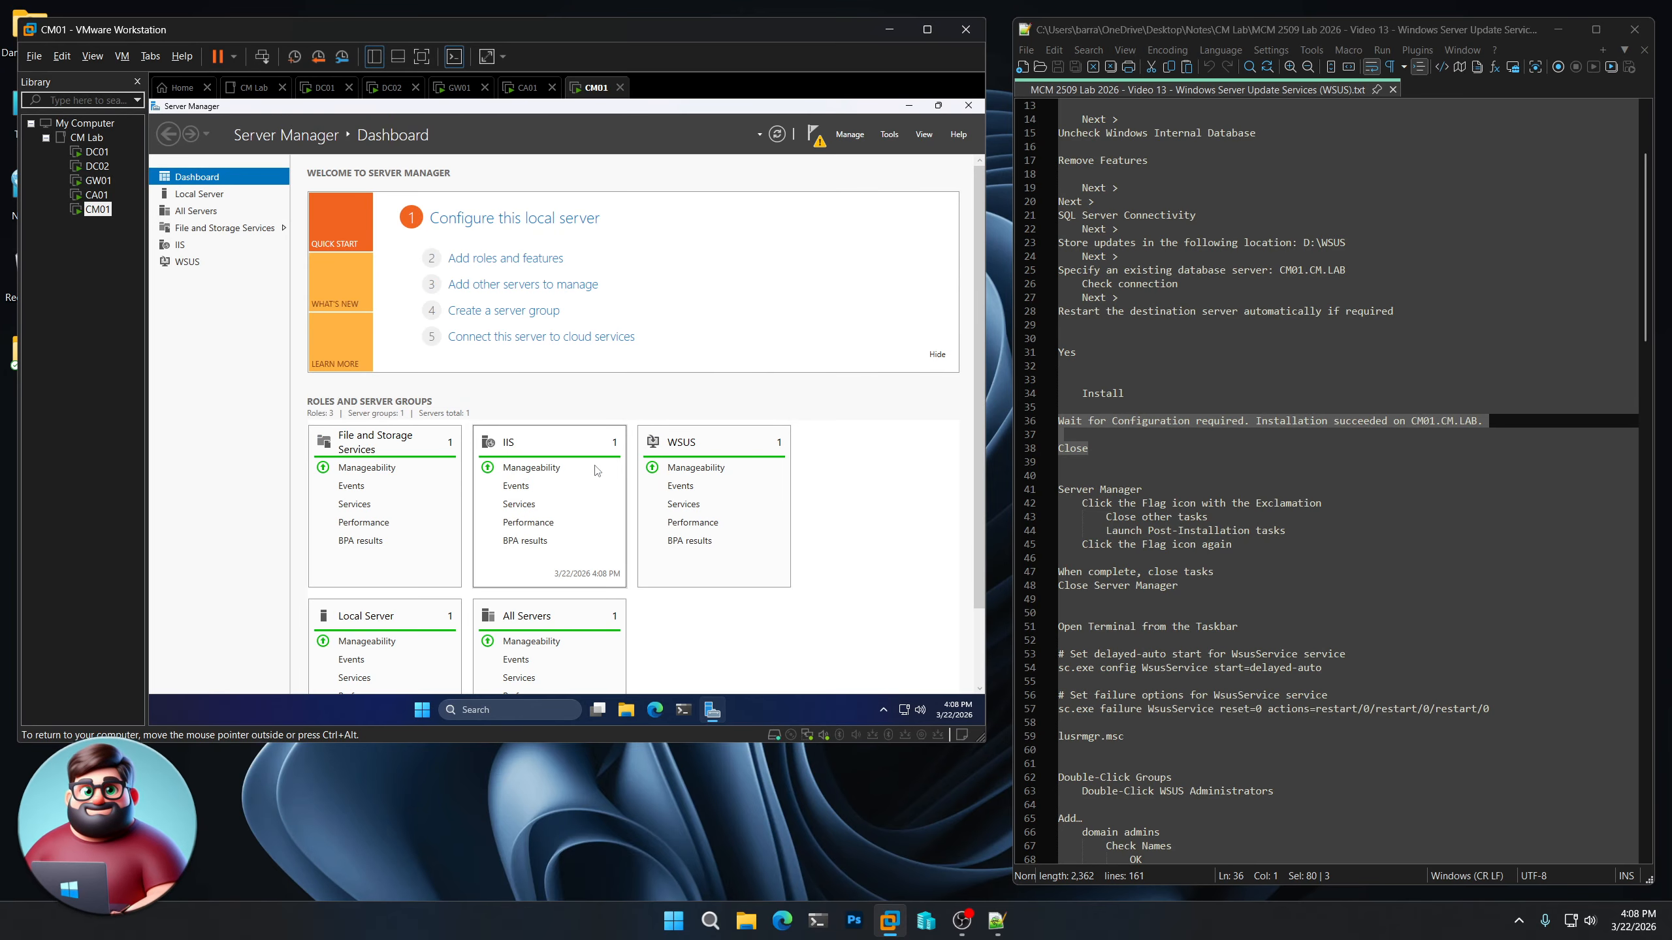
# Dismiss the Feature installation notification and launch the WSUS post-installation tasks, reopening the notifications to follow their progress
pyautogui.click(816, 136)
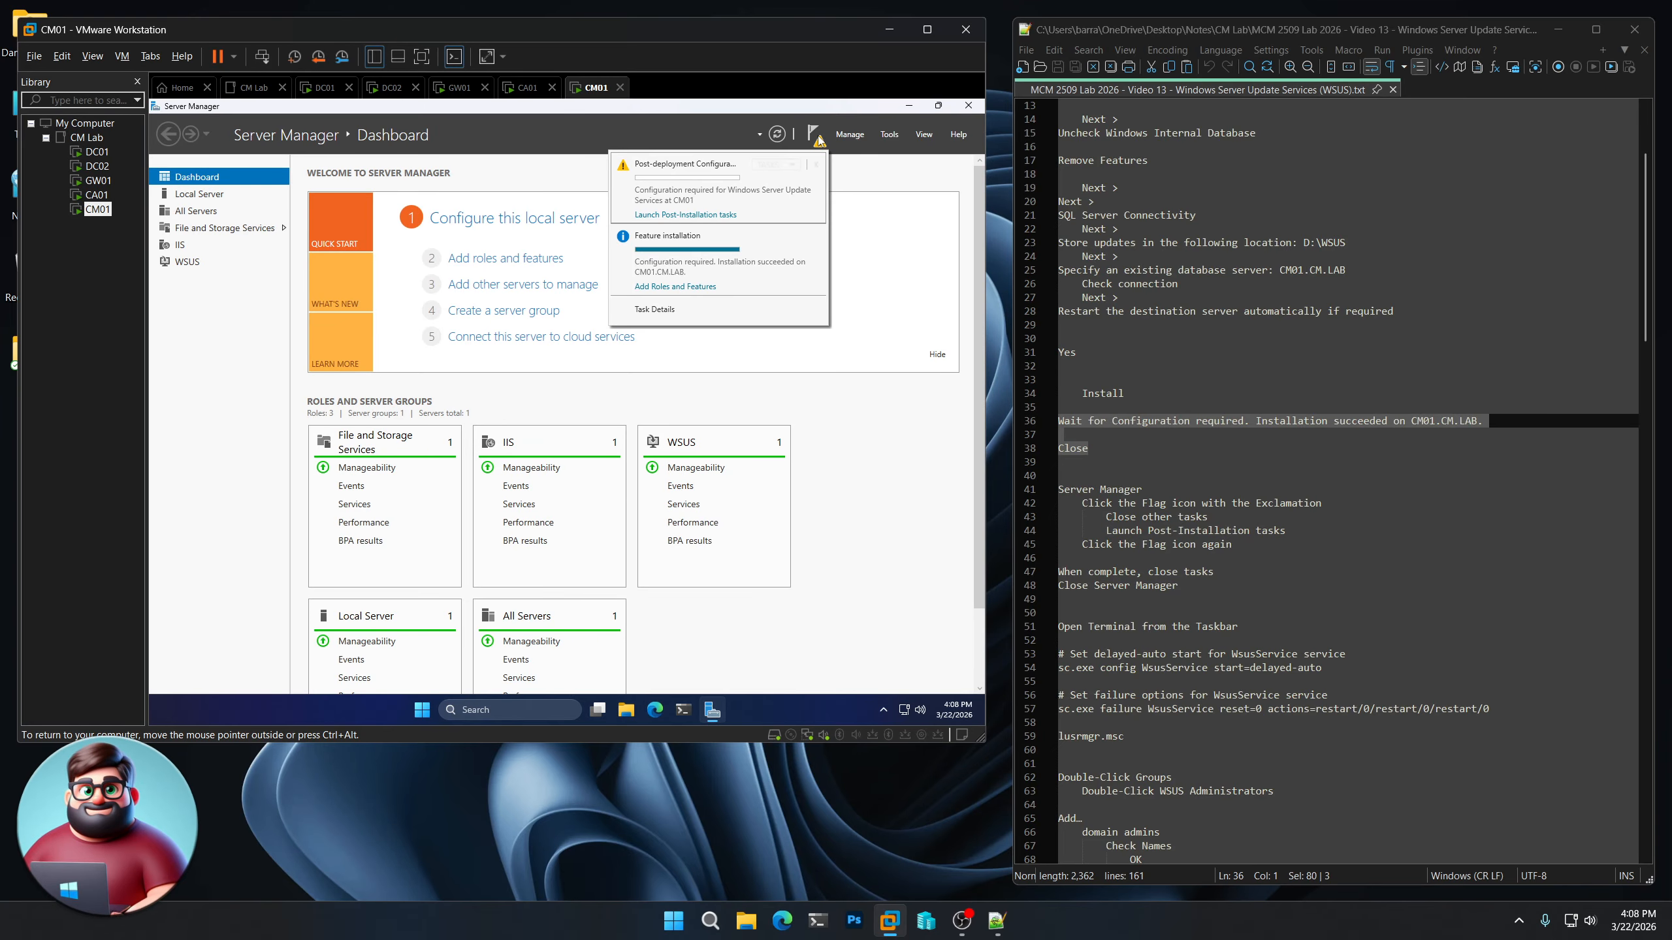
pyautogui.click(815, 236)
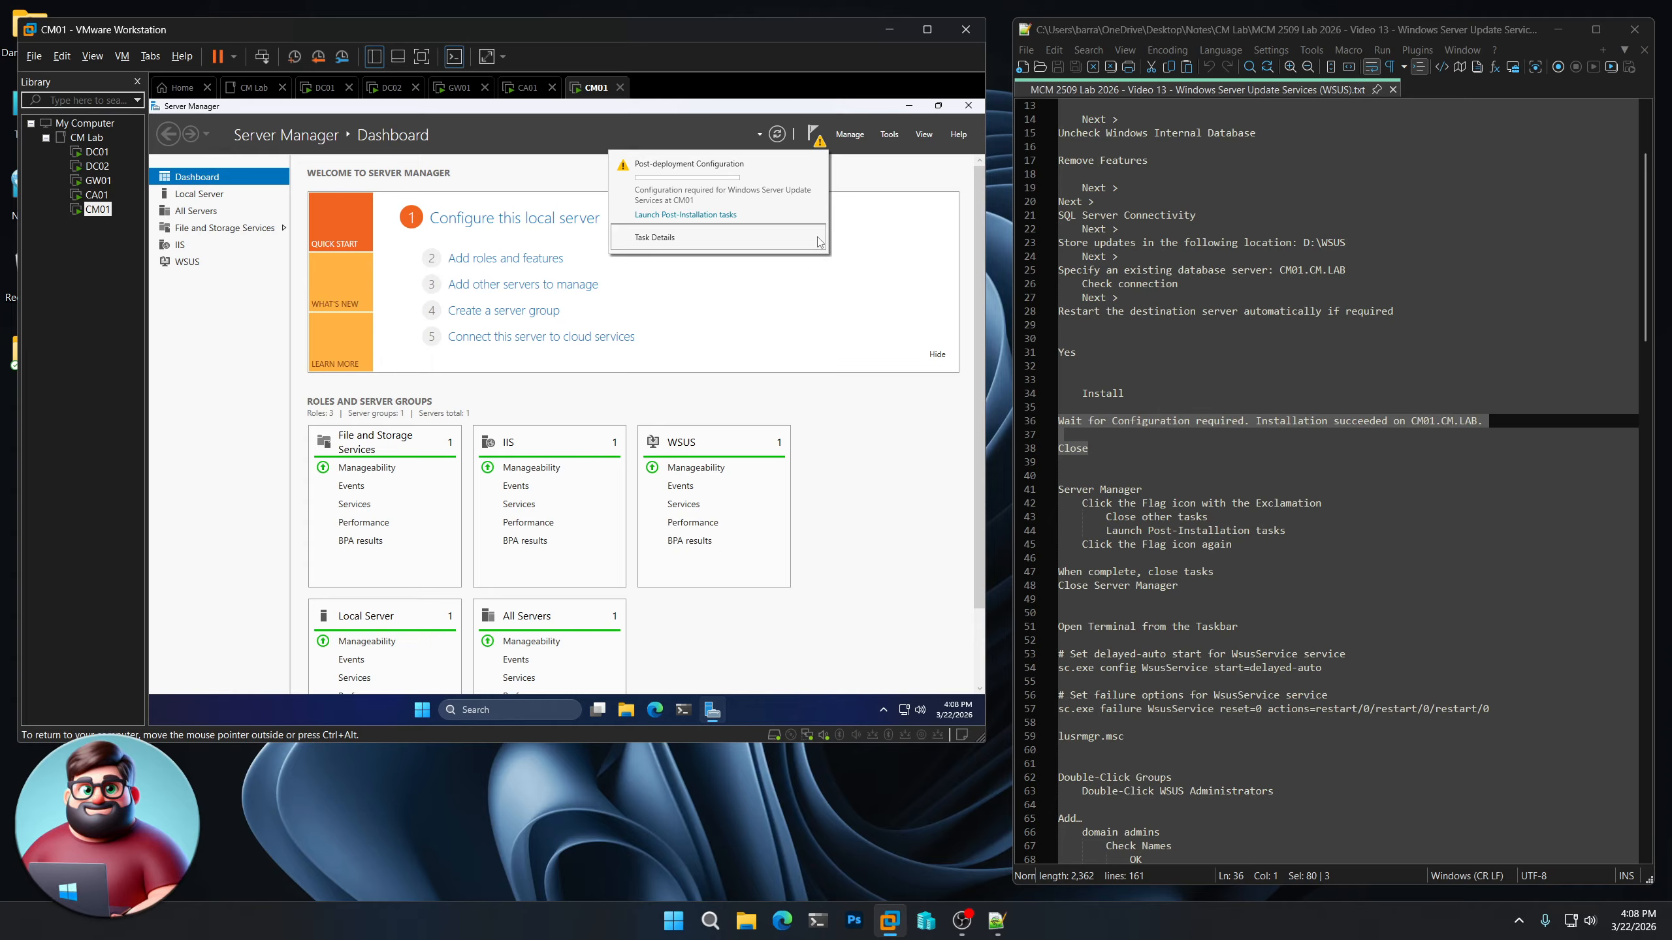
pyautogui.click(706, 215)
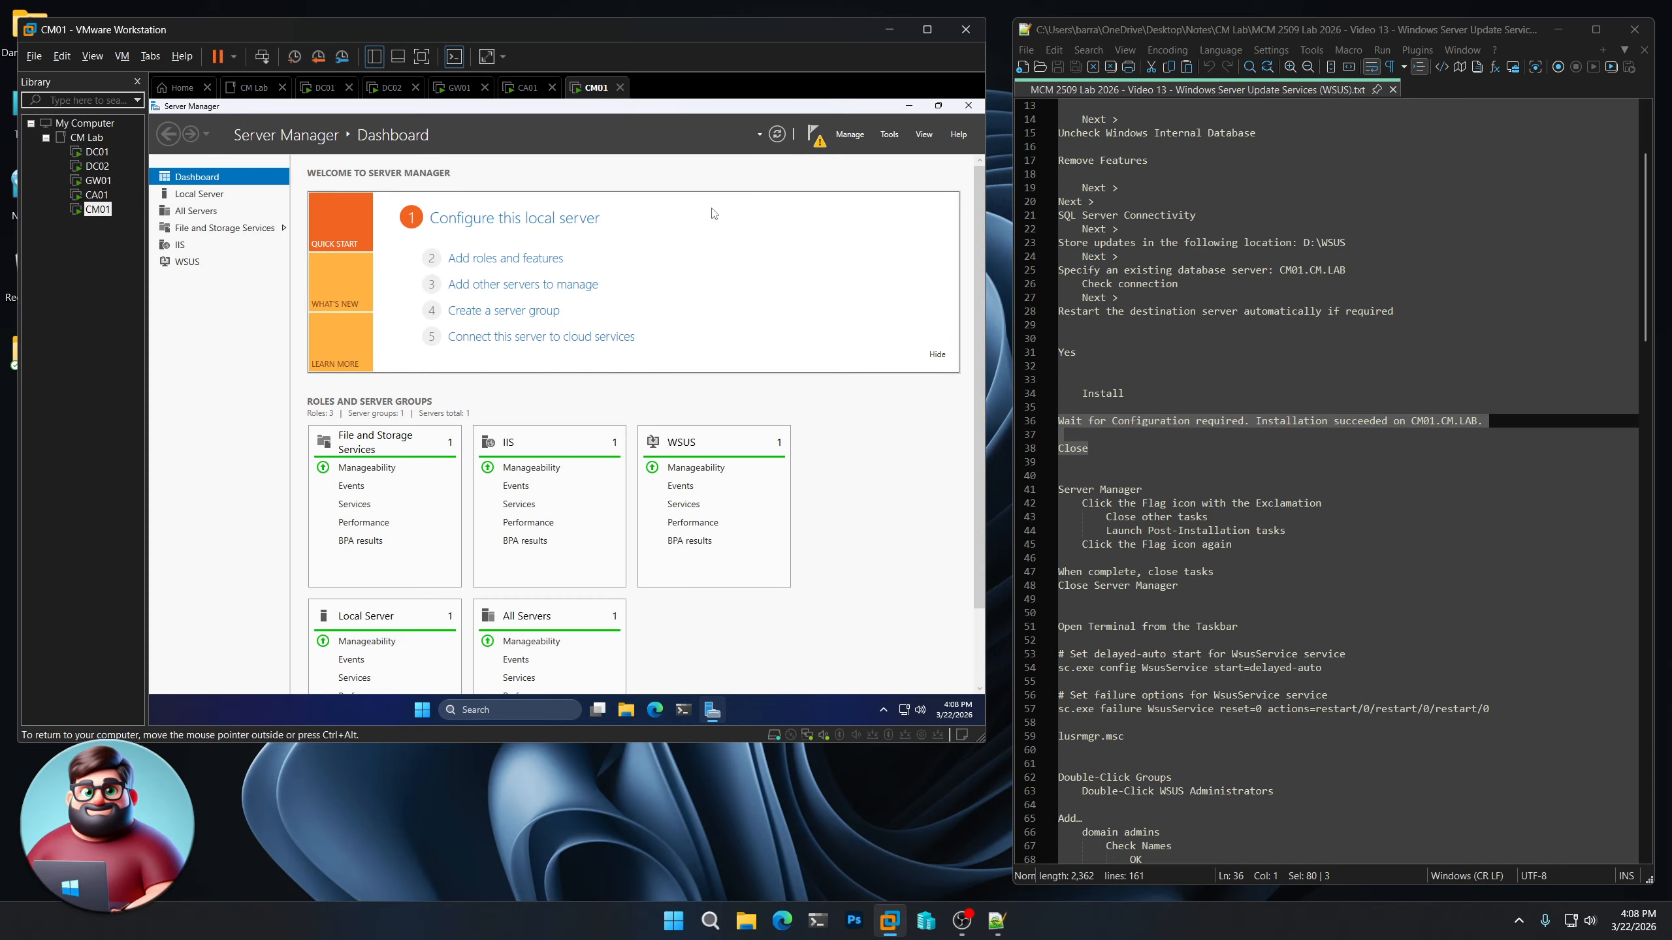
pyautogui.click(815, 138)
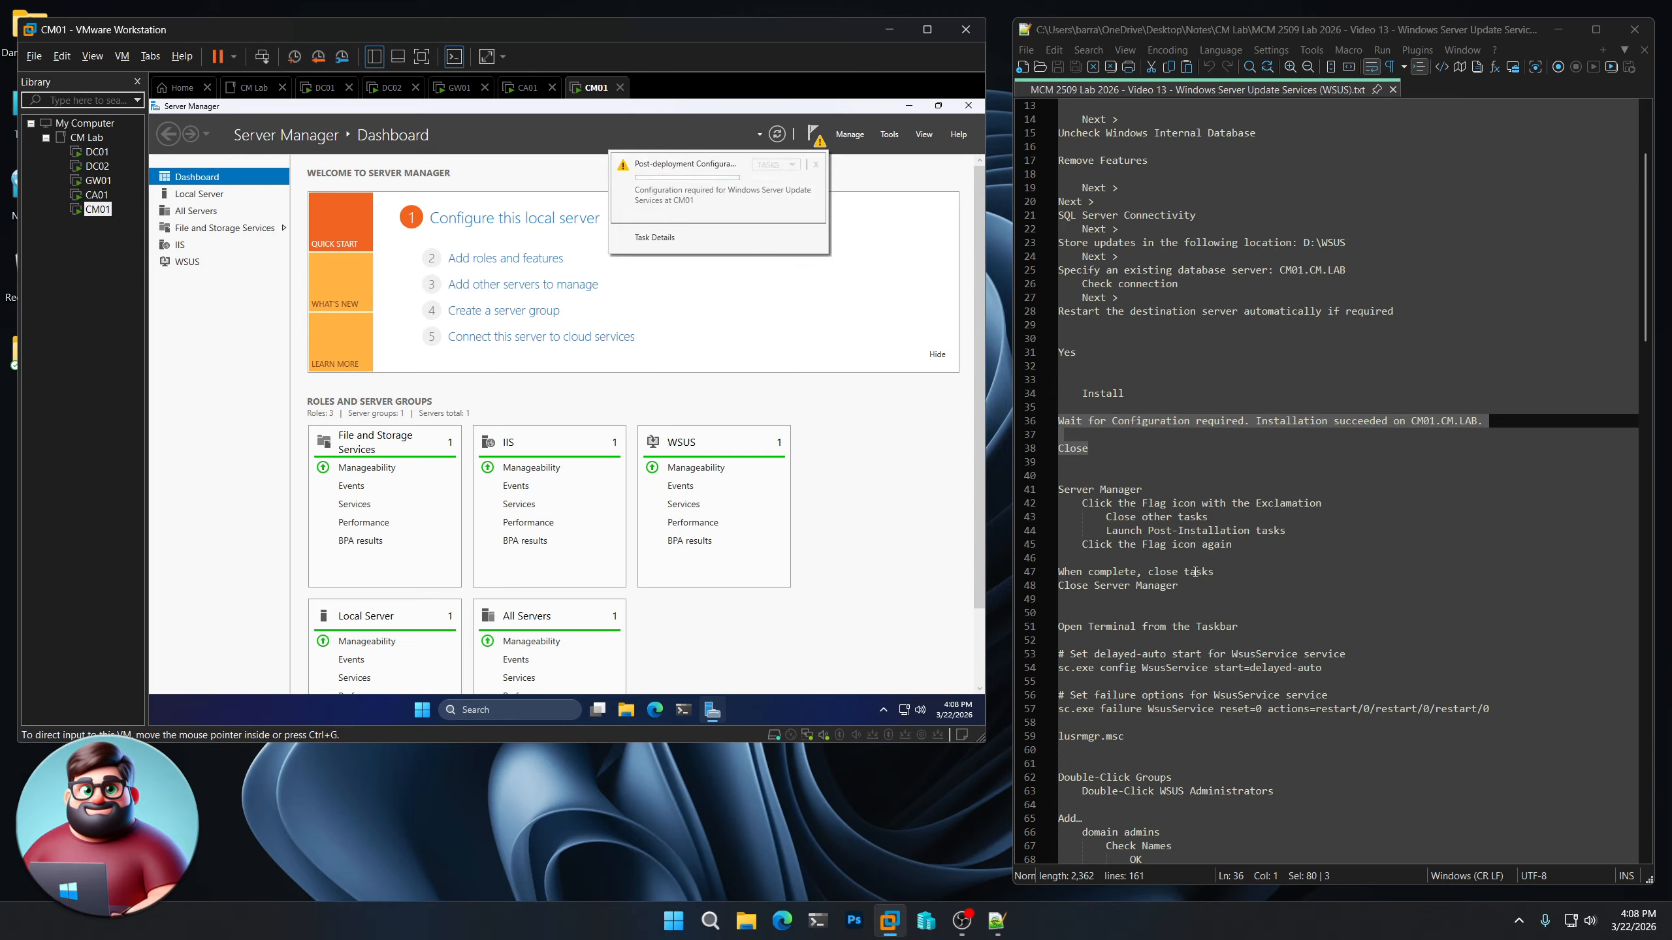
pyautogui.moveTo(1232, 544); pyautogui.dragTo(1081, 544)
pyautogui.scroll(-2, 1231, 572)
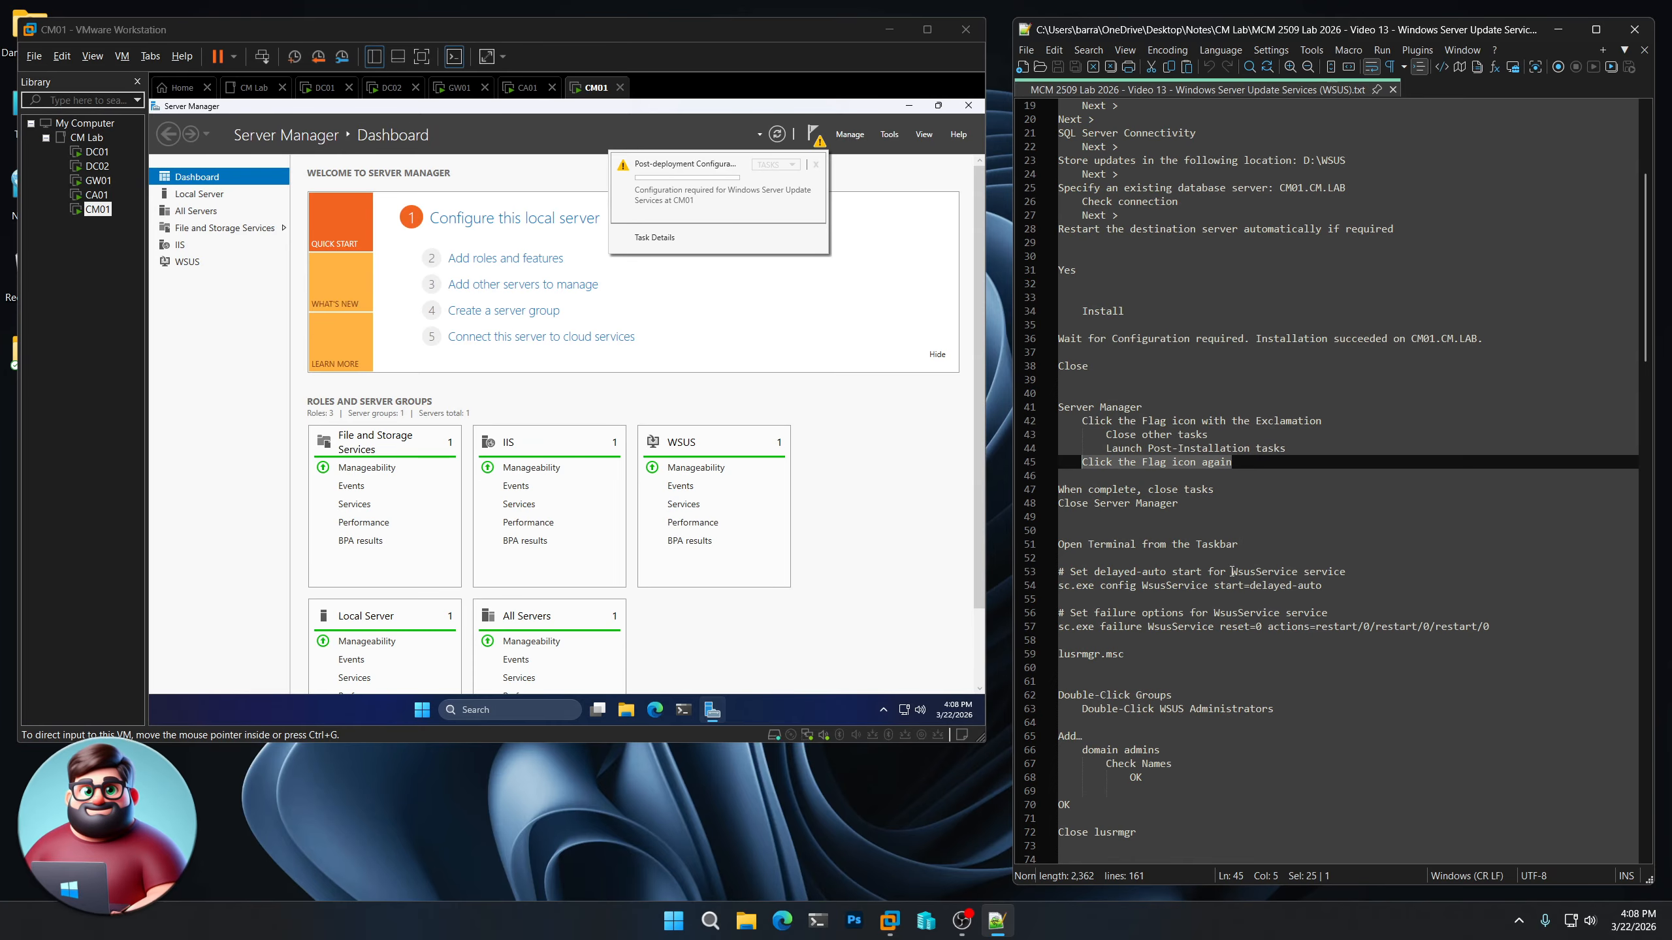
pyautogui.moveTo(1178, 503); pyautogui.dragTo(1050, 499)
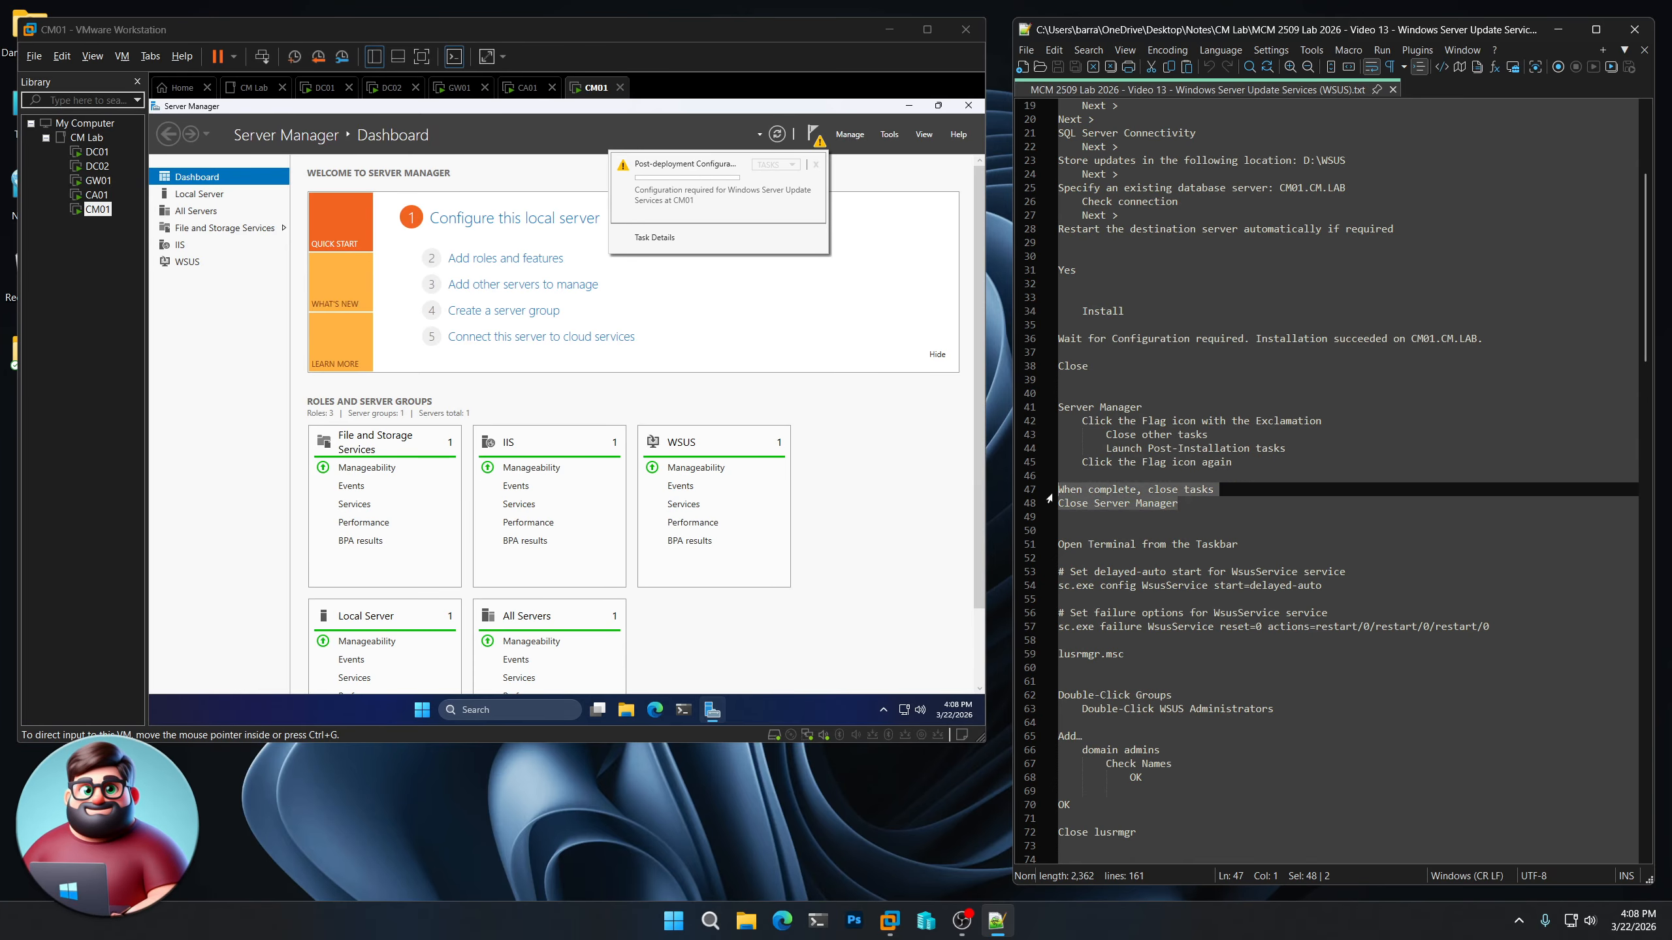
pyautogui.click(847, 853)
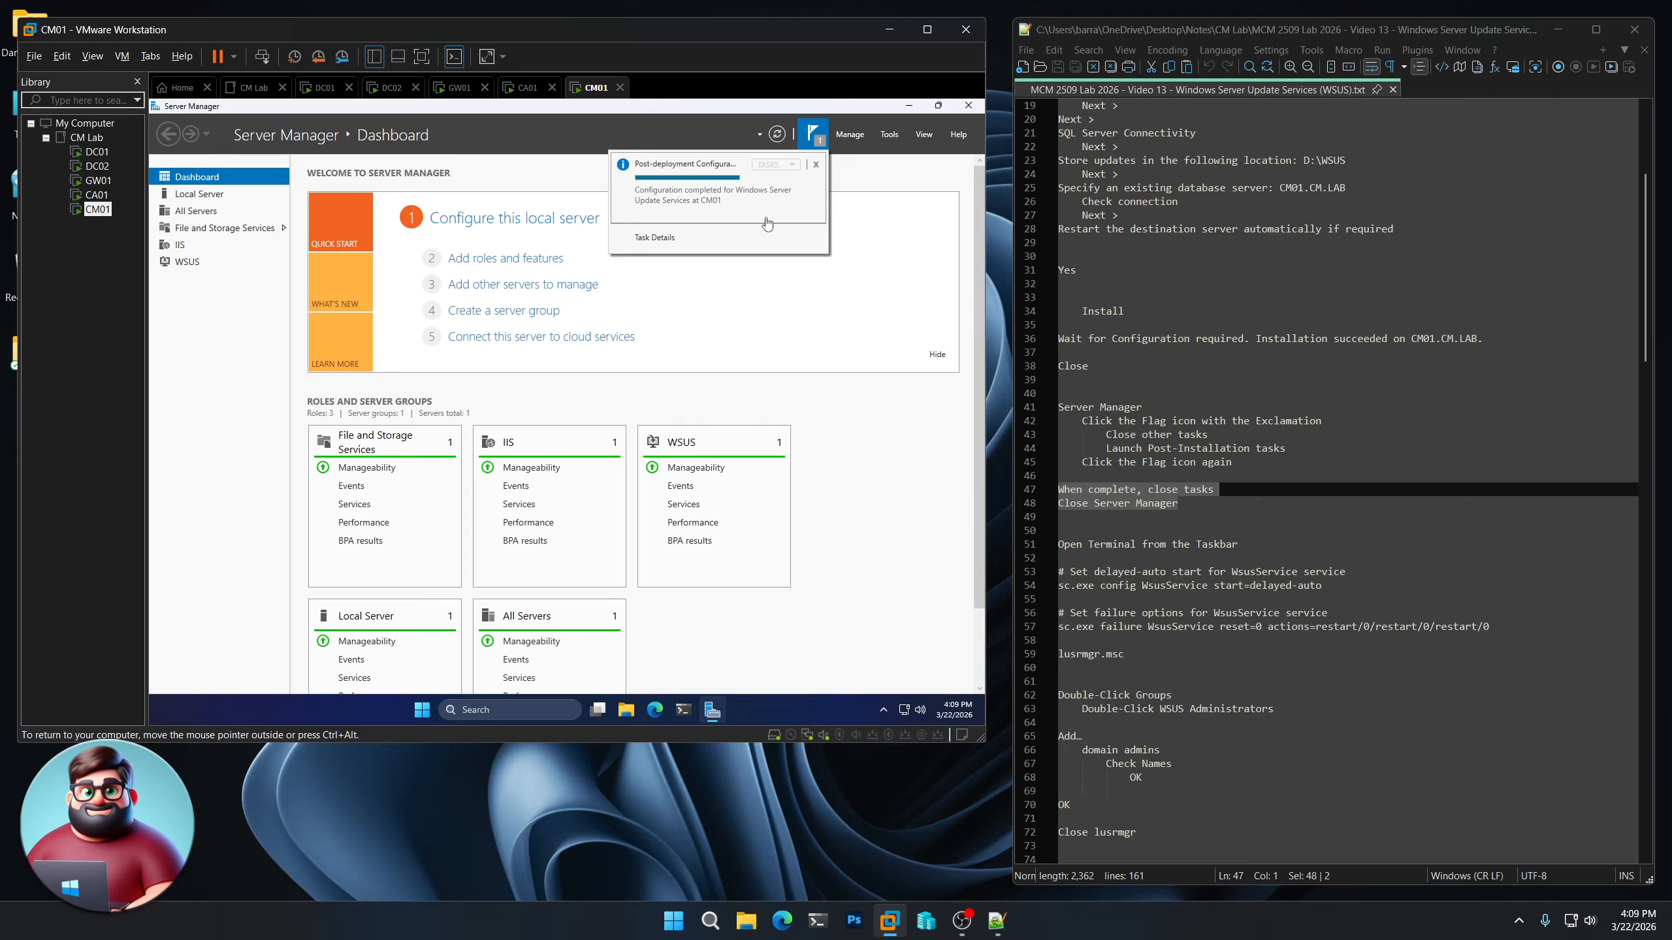
# Dismiss the completed Post-deployment Configuration notification and close Server Manager
pyautogui.click(816, 166)
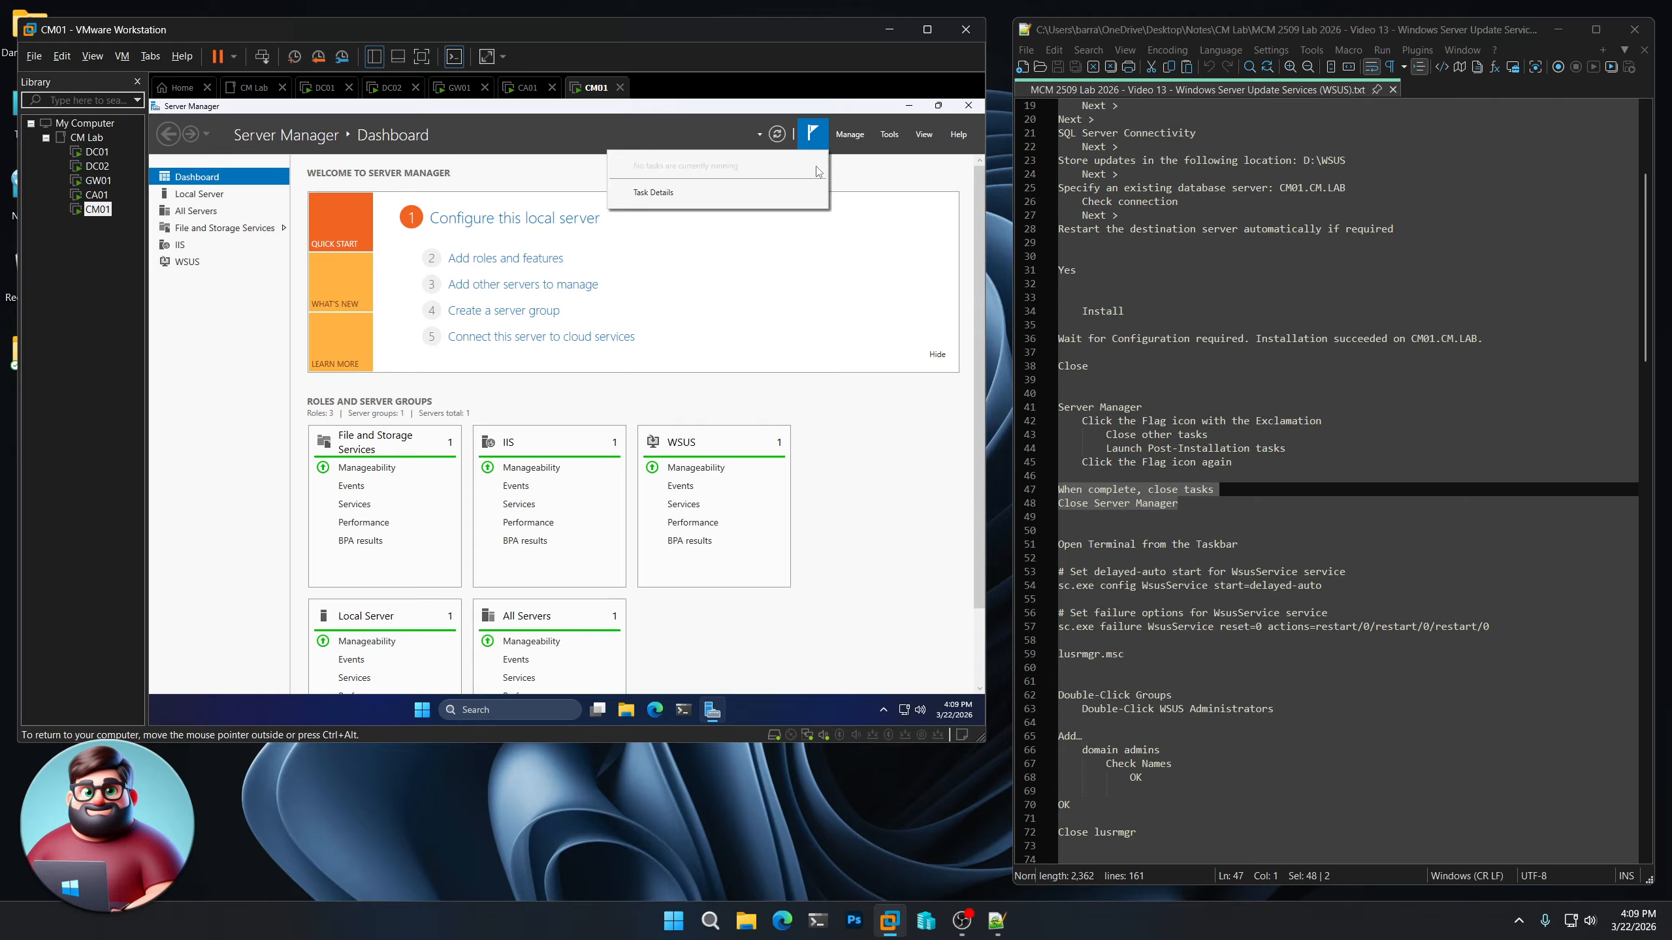
pyautogui.click(968, 105)
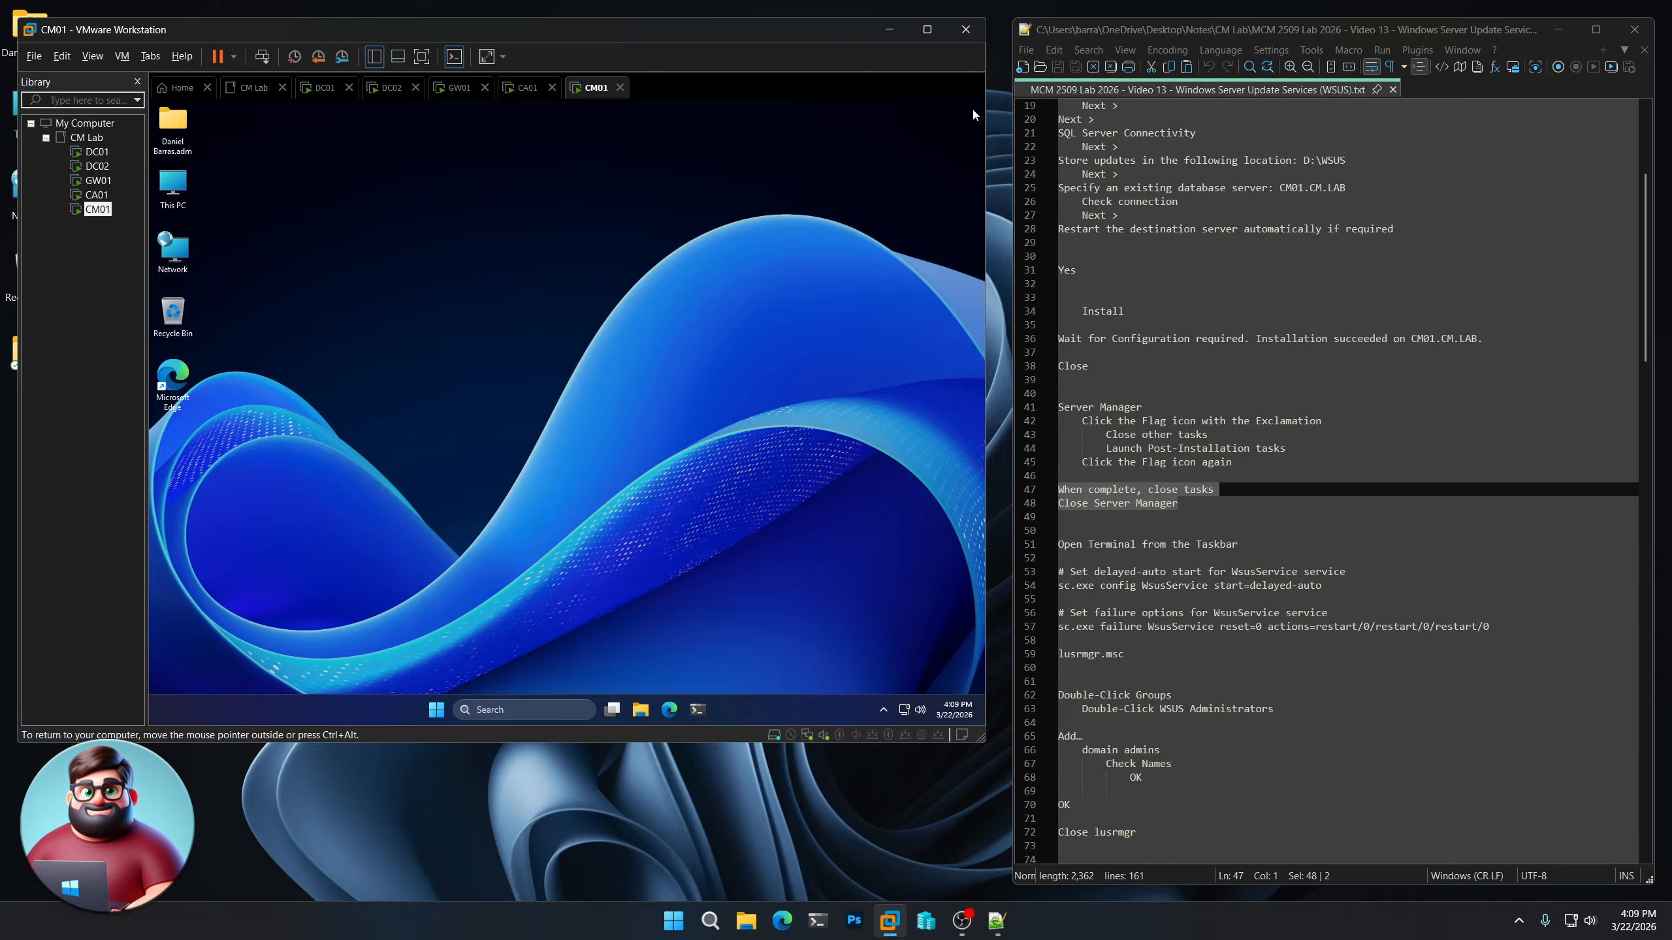
# Run the notes' commands in Terminal to set WsusService to delayed-auto start with restart/0 failure actions, and launch lusrmgr.msc
pyautogui.scroll(-6, 1281, 427)
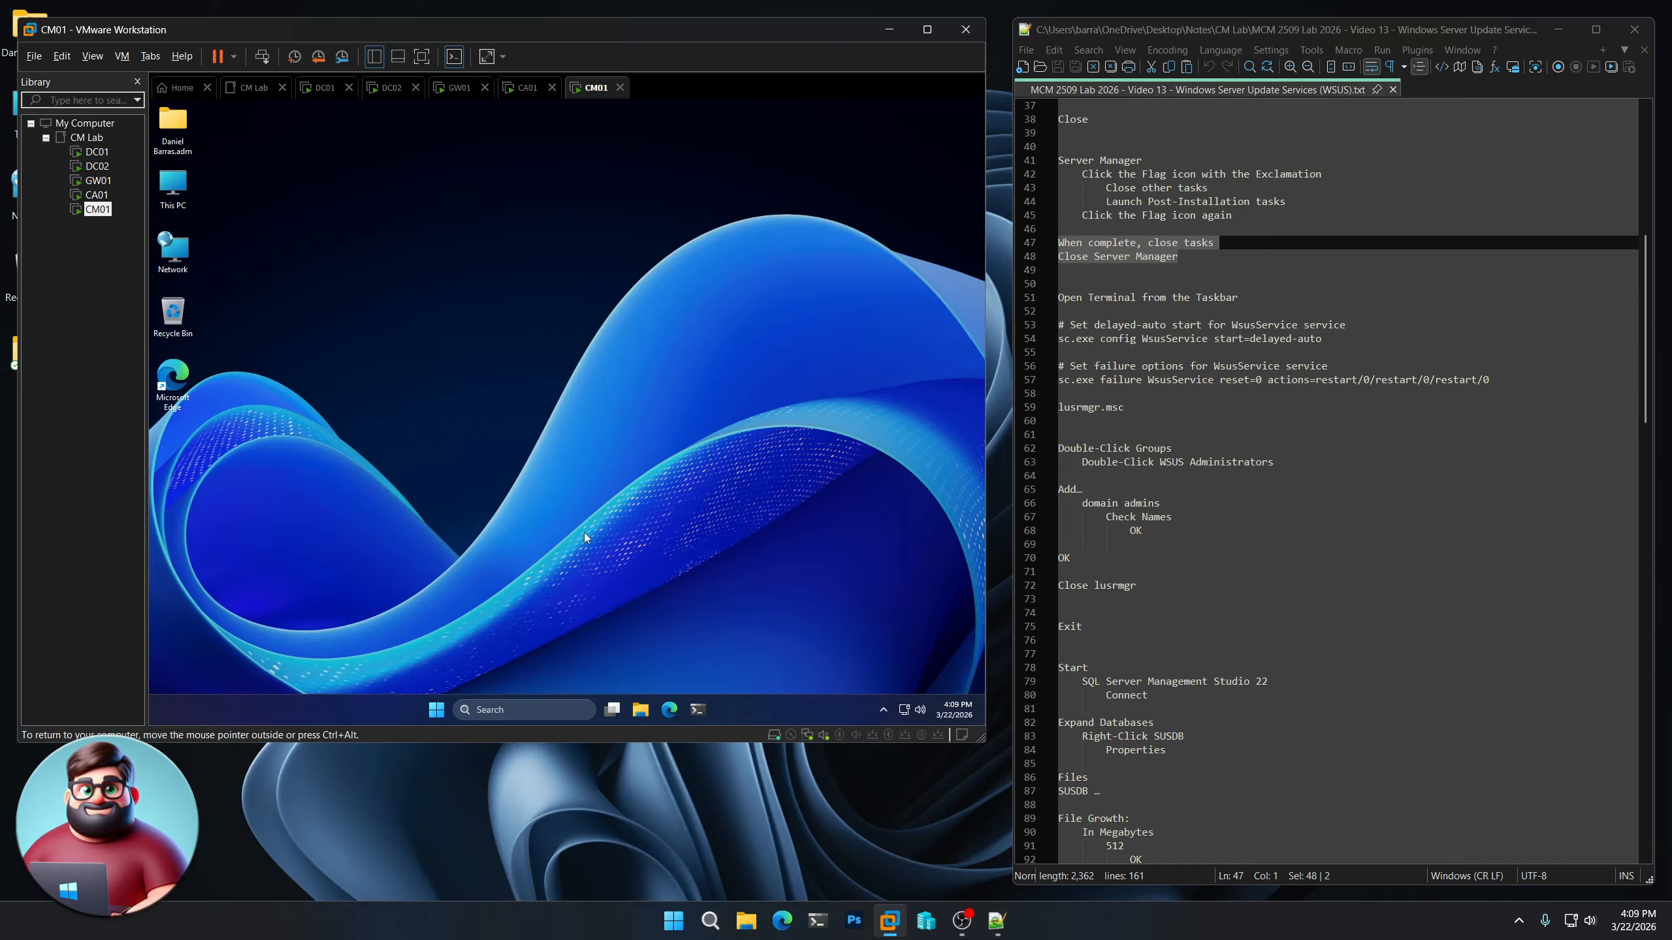
pyautogui.click(698, 709)
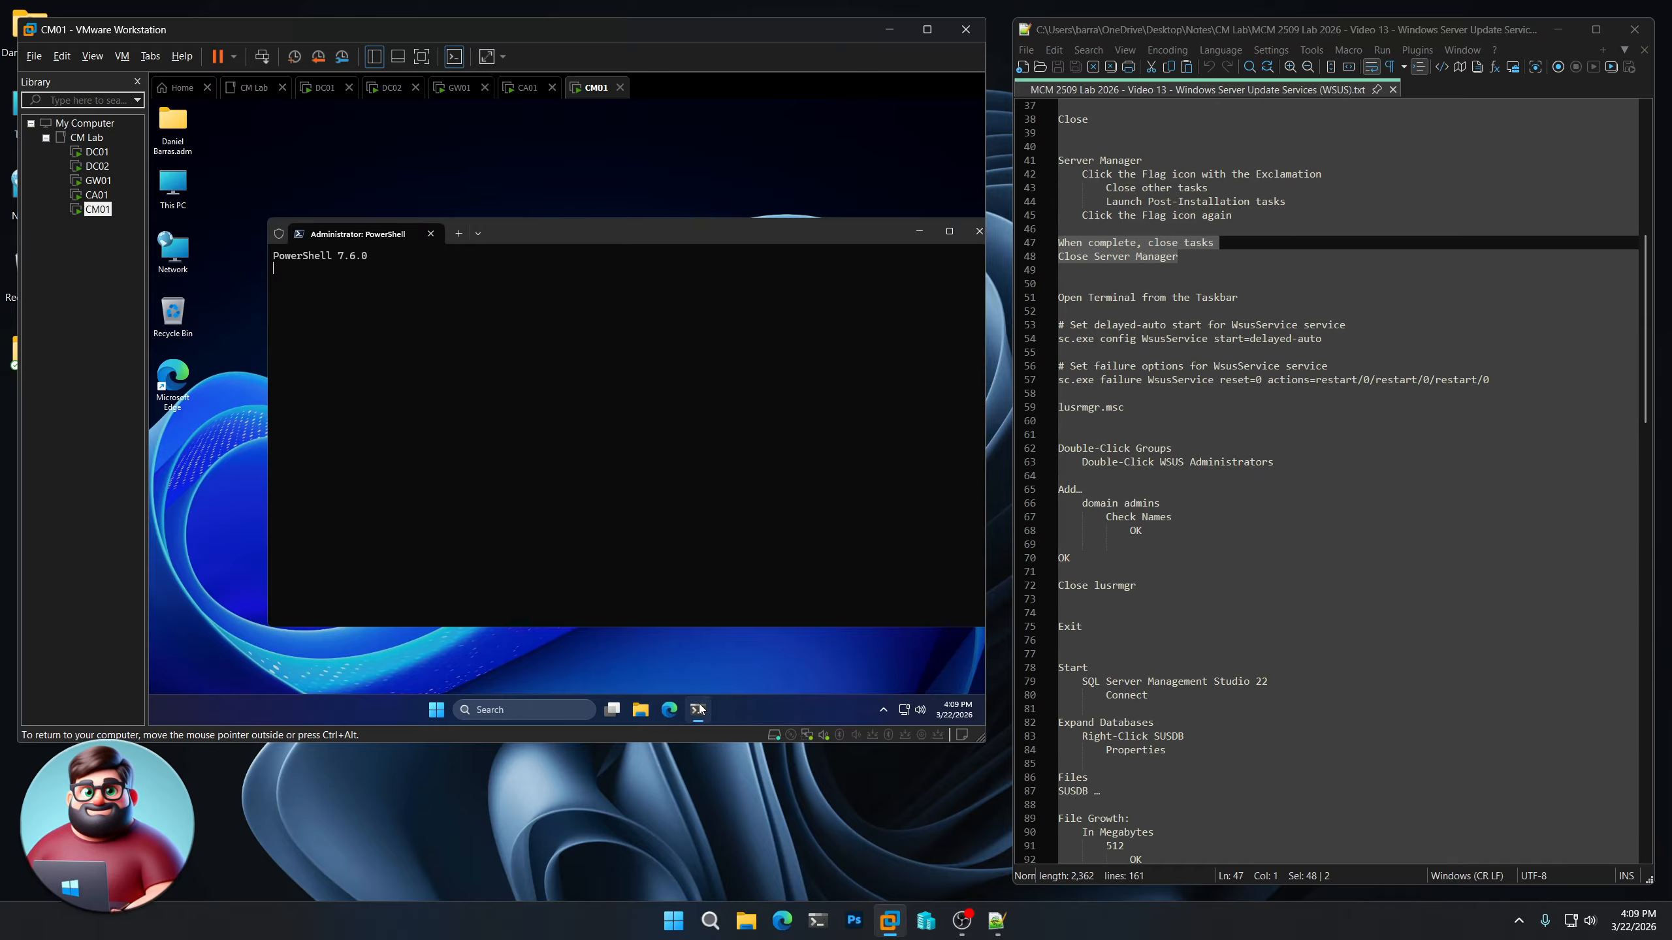
pyautogui.moveTo(721, 240); pyautogui.dragTo(670, 219)
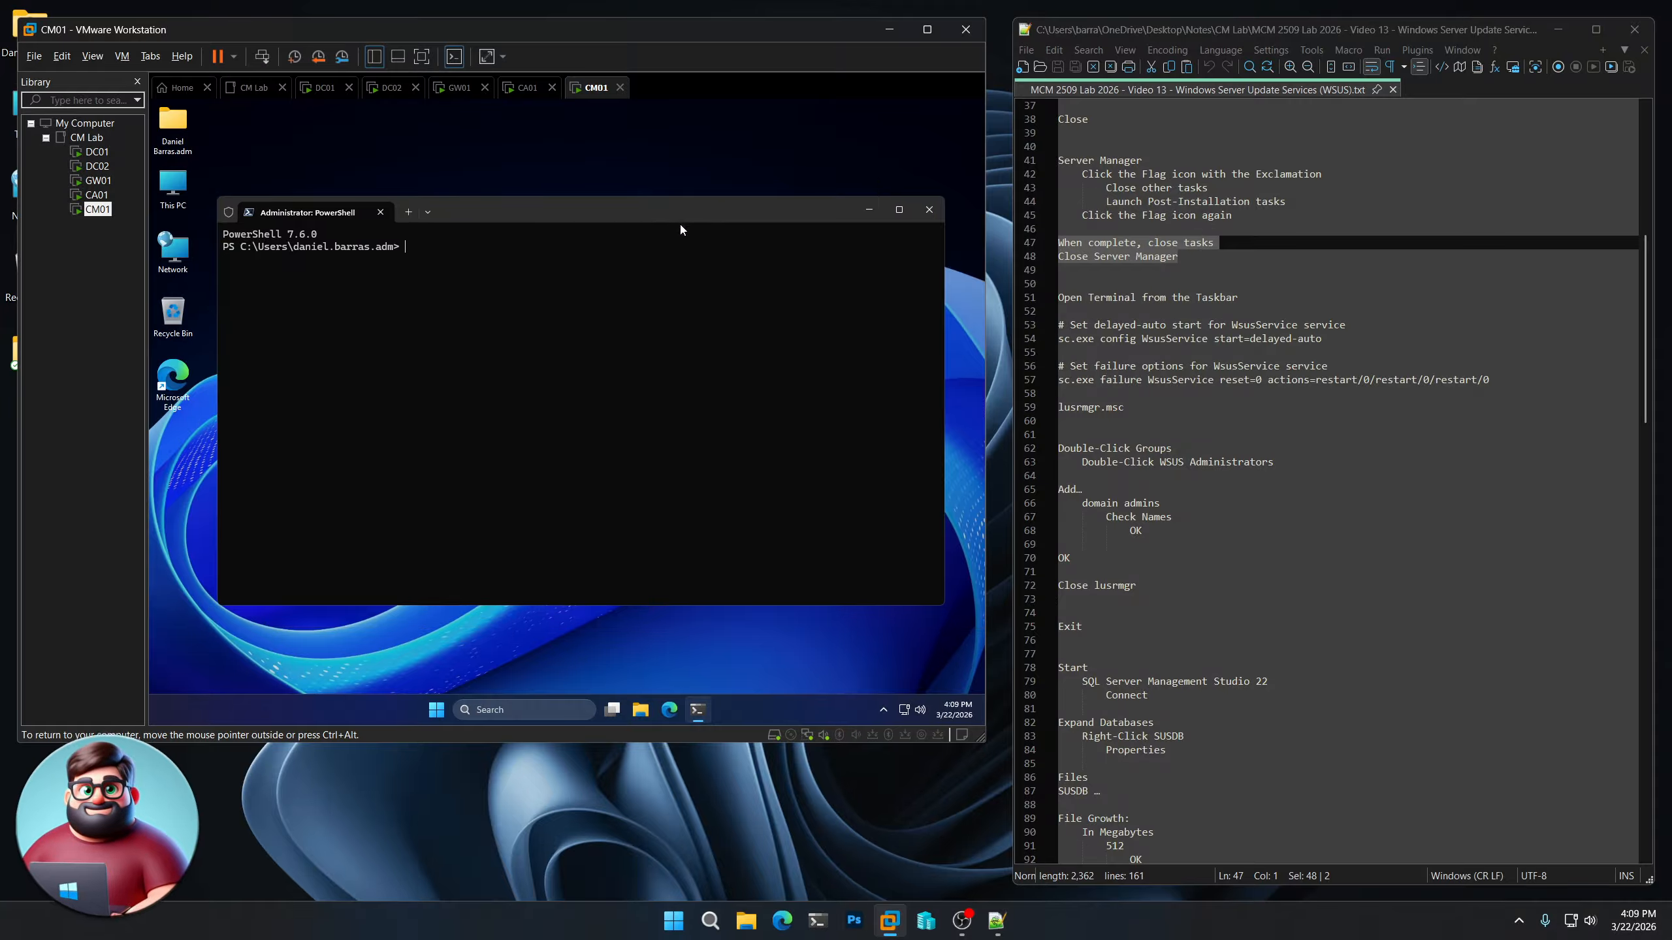
pyautogui.moveTo(1232, 325); pyautogui.dragTo(1288, 324)
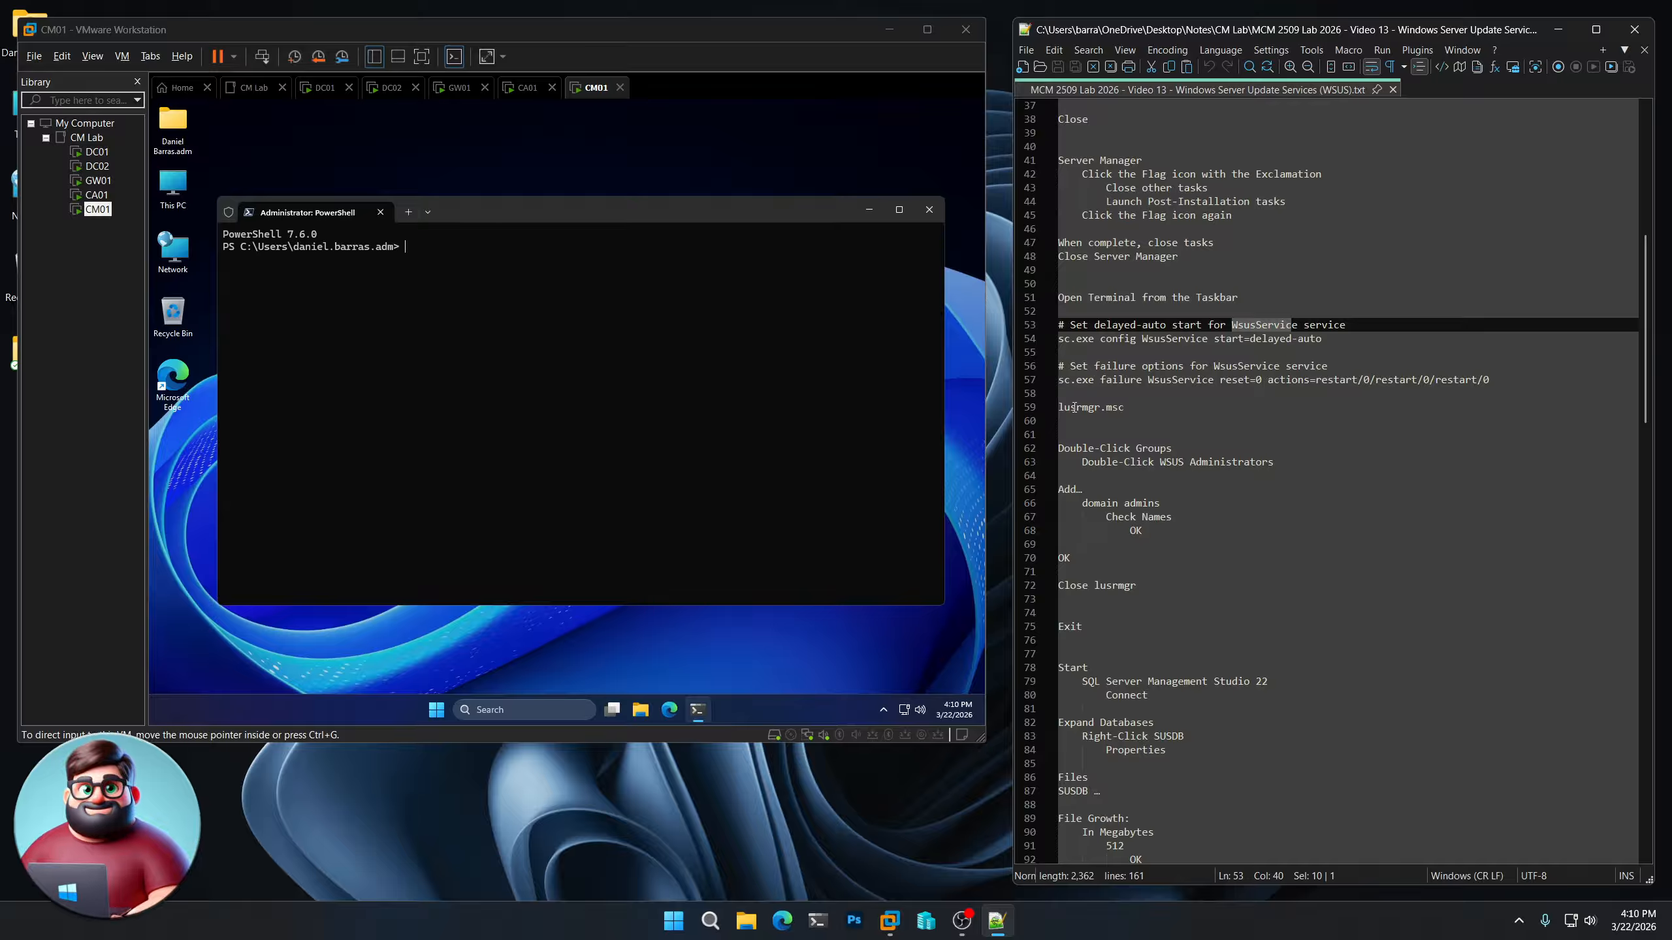
pyautogui.moveTo(1133, 408); pyautogui.dragTo(1035, 328)
pyautogui.hotkey('ctrl', 'c')
pyautogui.rightClick(1121, 362)
pyautogui.click(1130, 358)
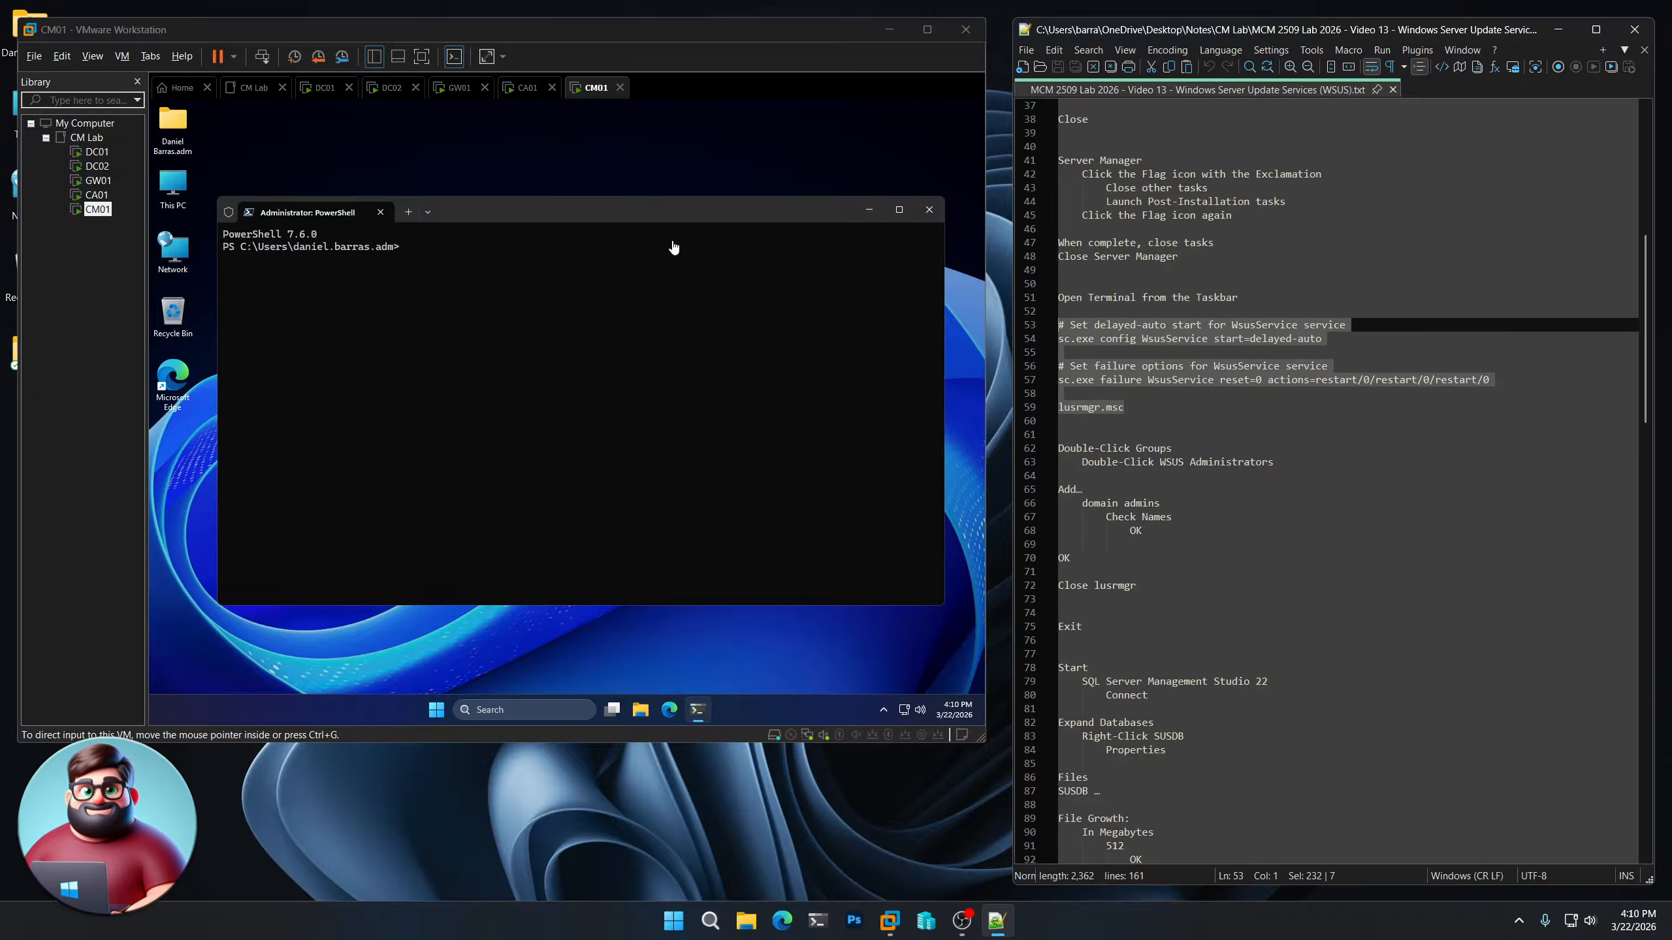
pyautogui.click(624, 247)
pyautogui.hotkey('ctrl', 'v')
pyautogui.press('Return')
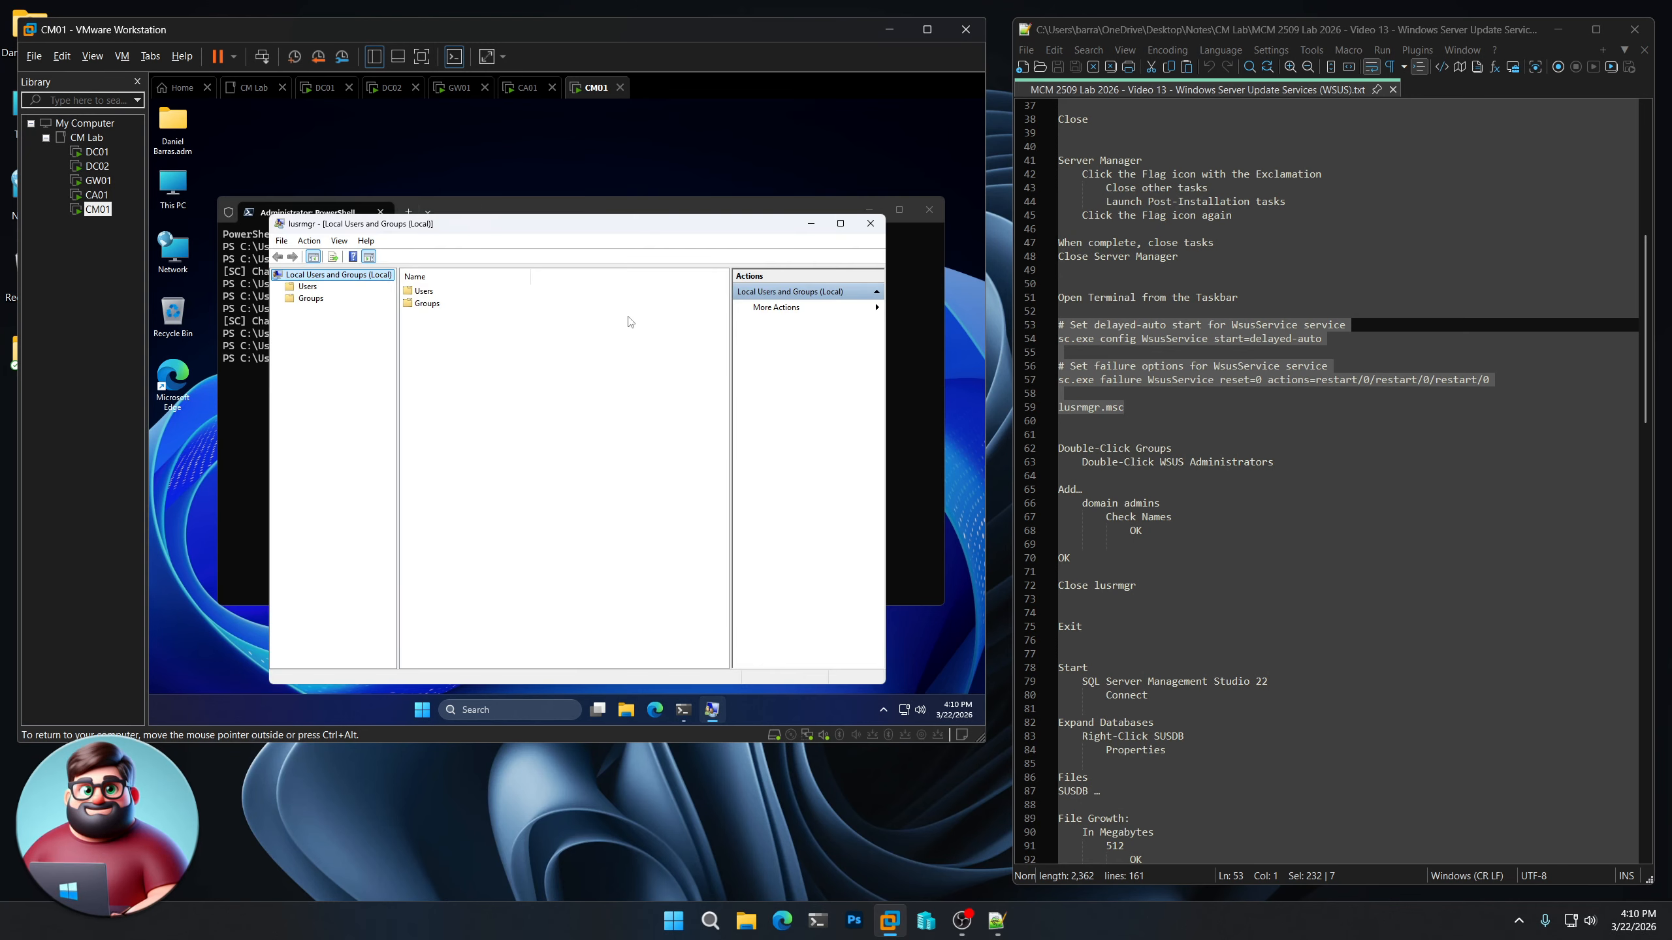
# Add domain admins to the local WSUS Administrators group, checking the name before accepting the membership
pyautogui.doubleClick(311, 300)
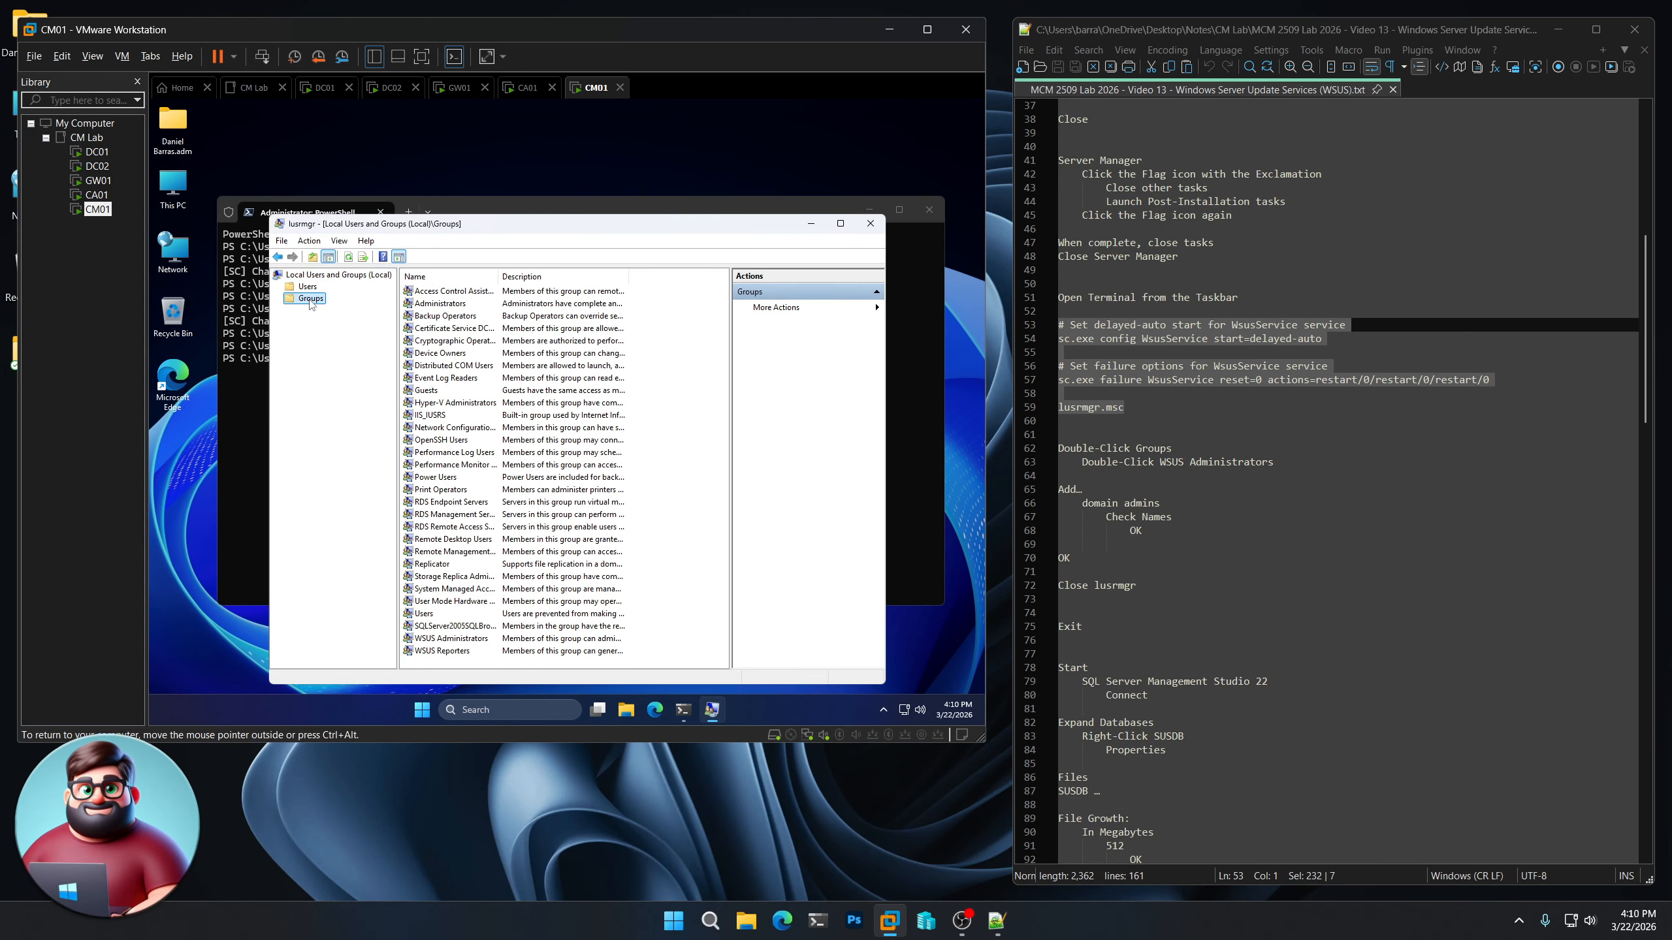
pyautogui.doubleClick(440, 640)
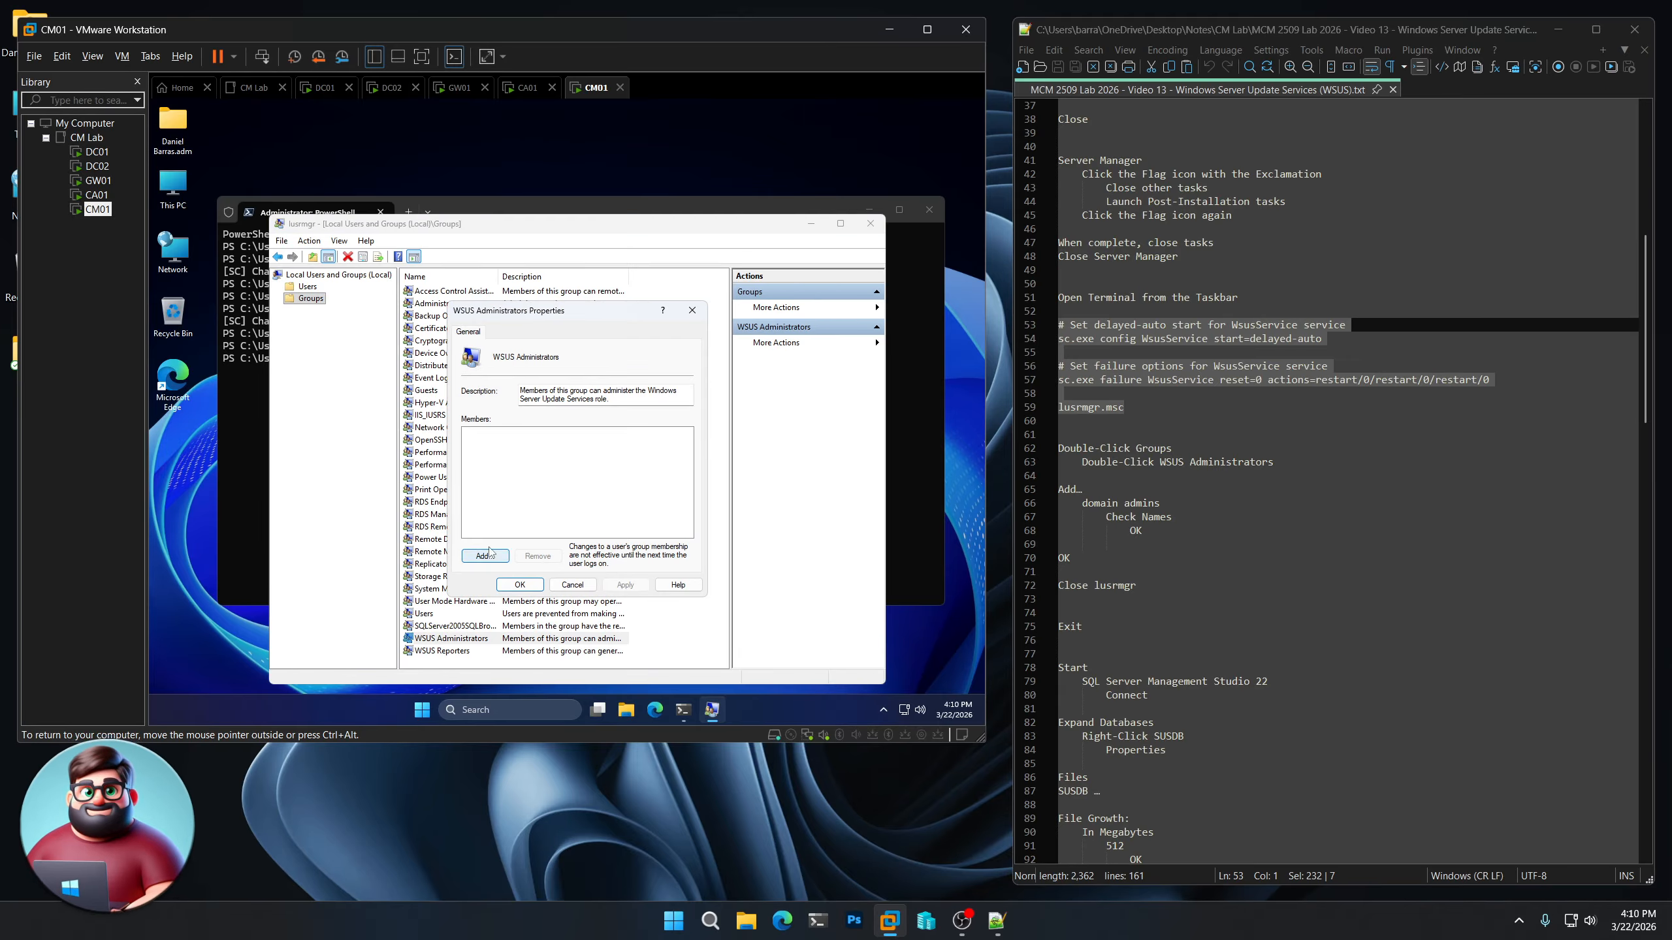
pyautogui.click(490, 559)
pyautogui.write('domain admins')
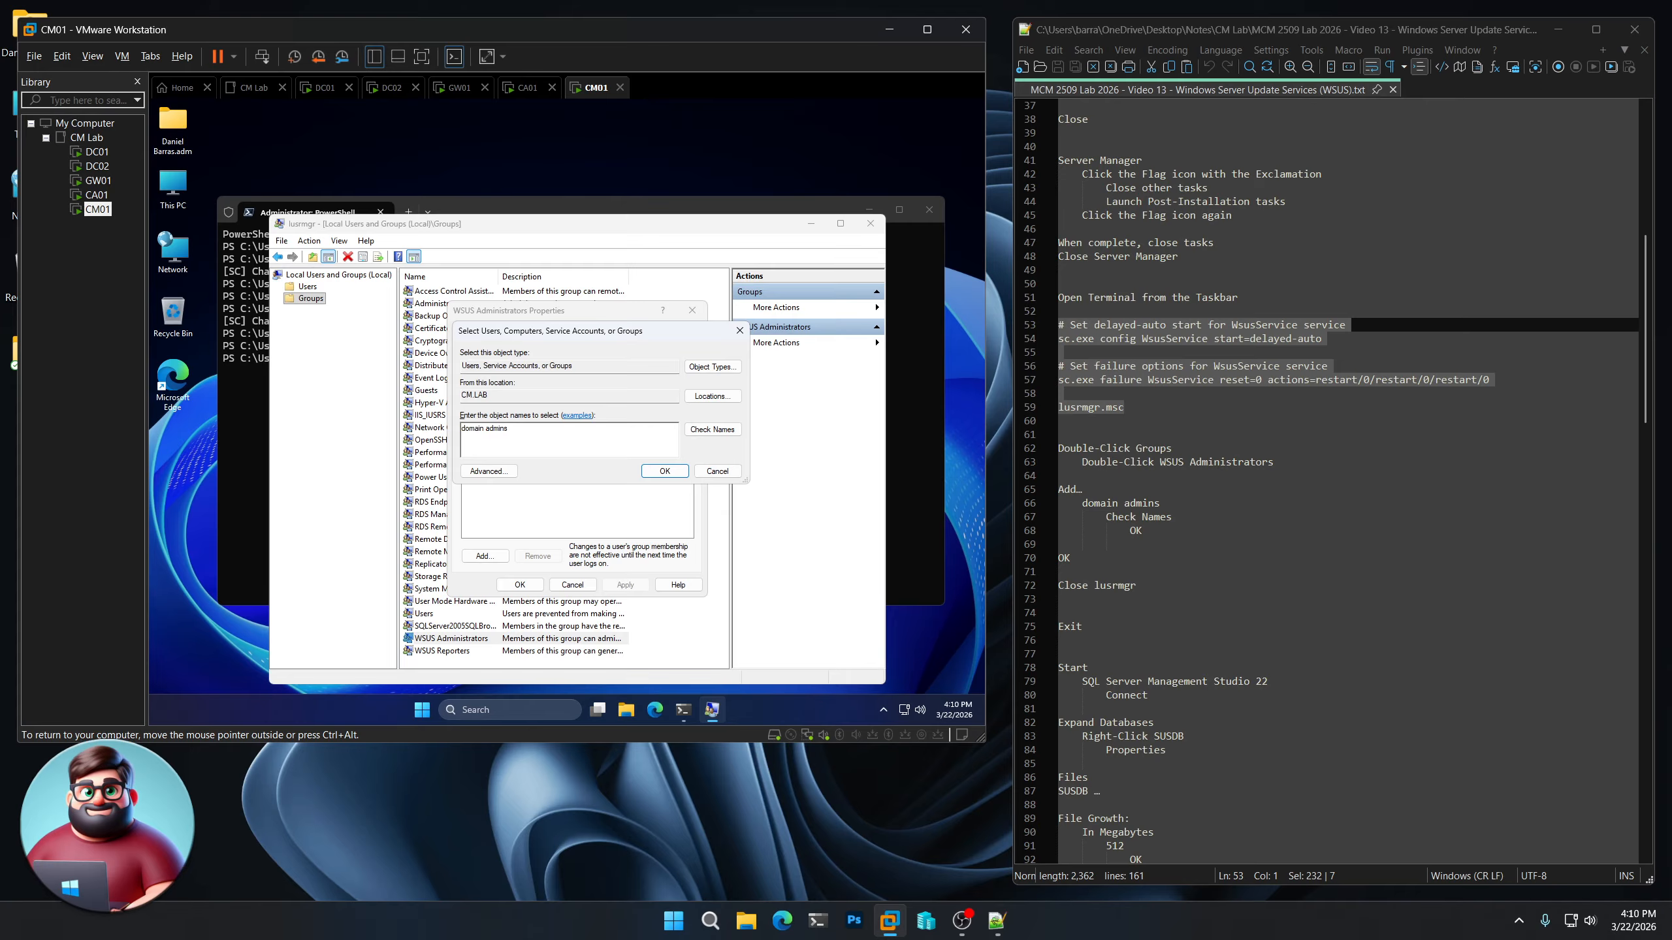
pyautogui.click(708, 433)
pyautogui.click(666, 472)
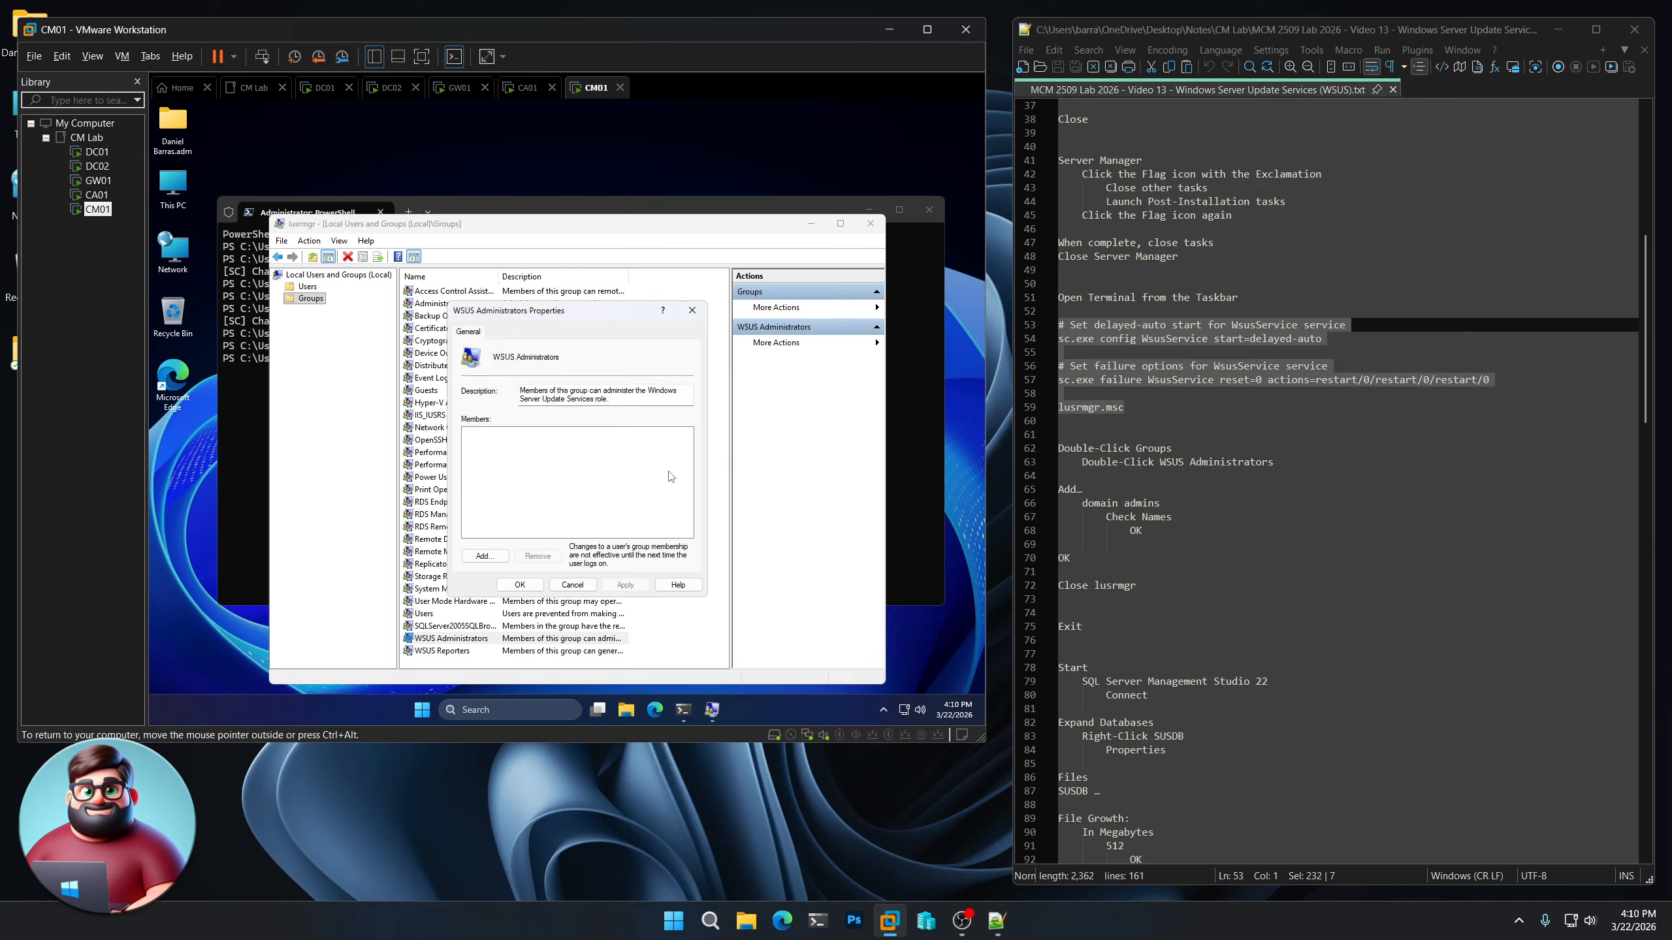
pyautogui.click(519, 584)
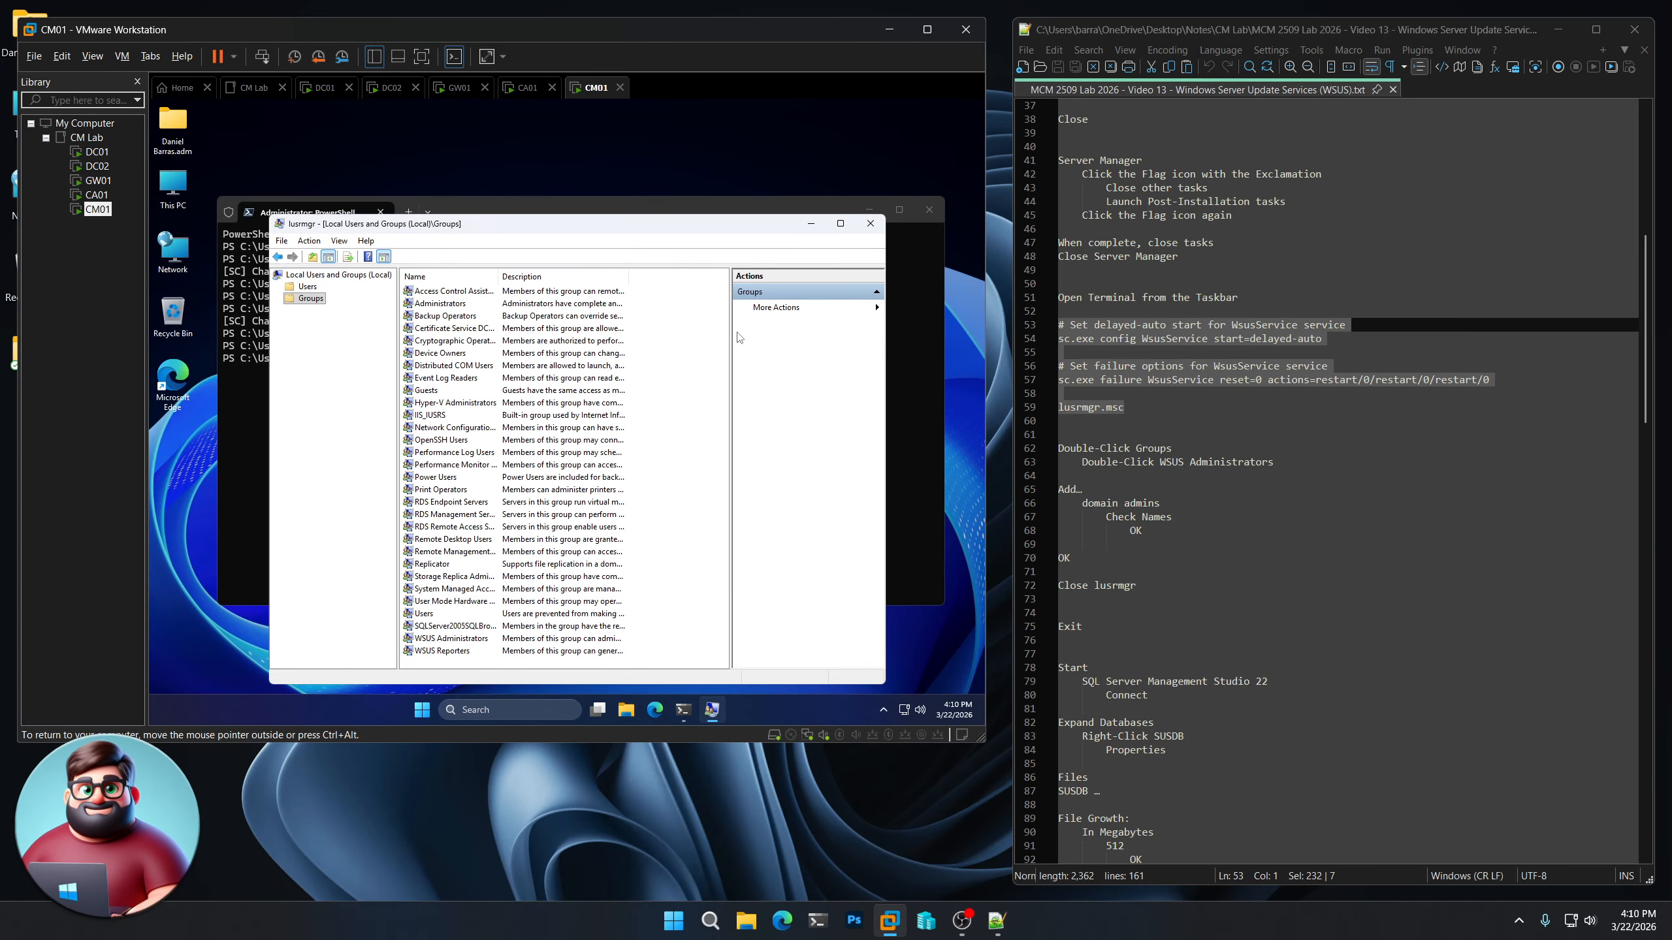
# Close Local Users and Groups and end the PowerShell session with the Exit command
pyautogui.click(870, 224)
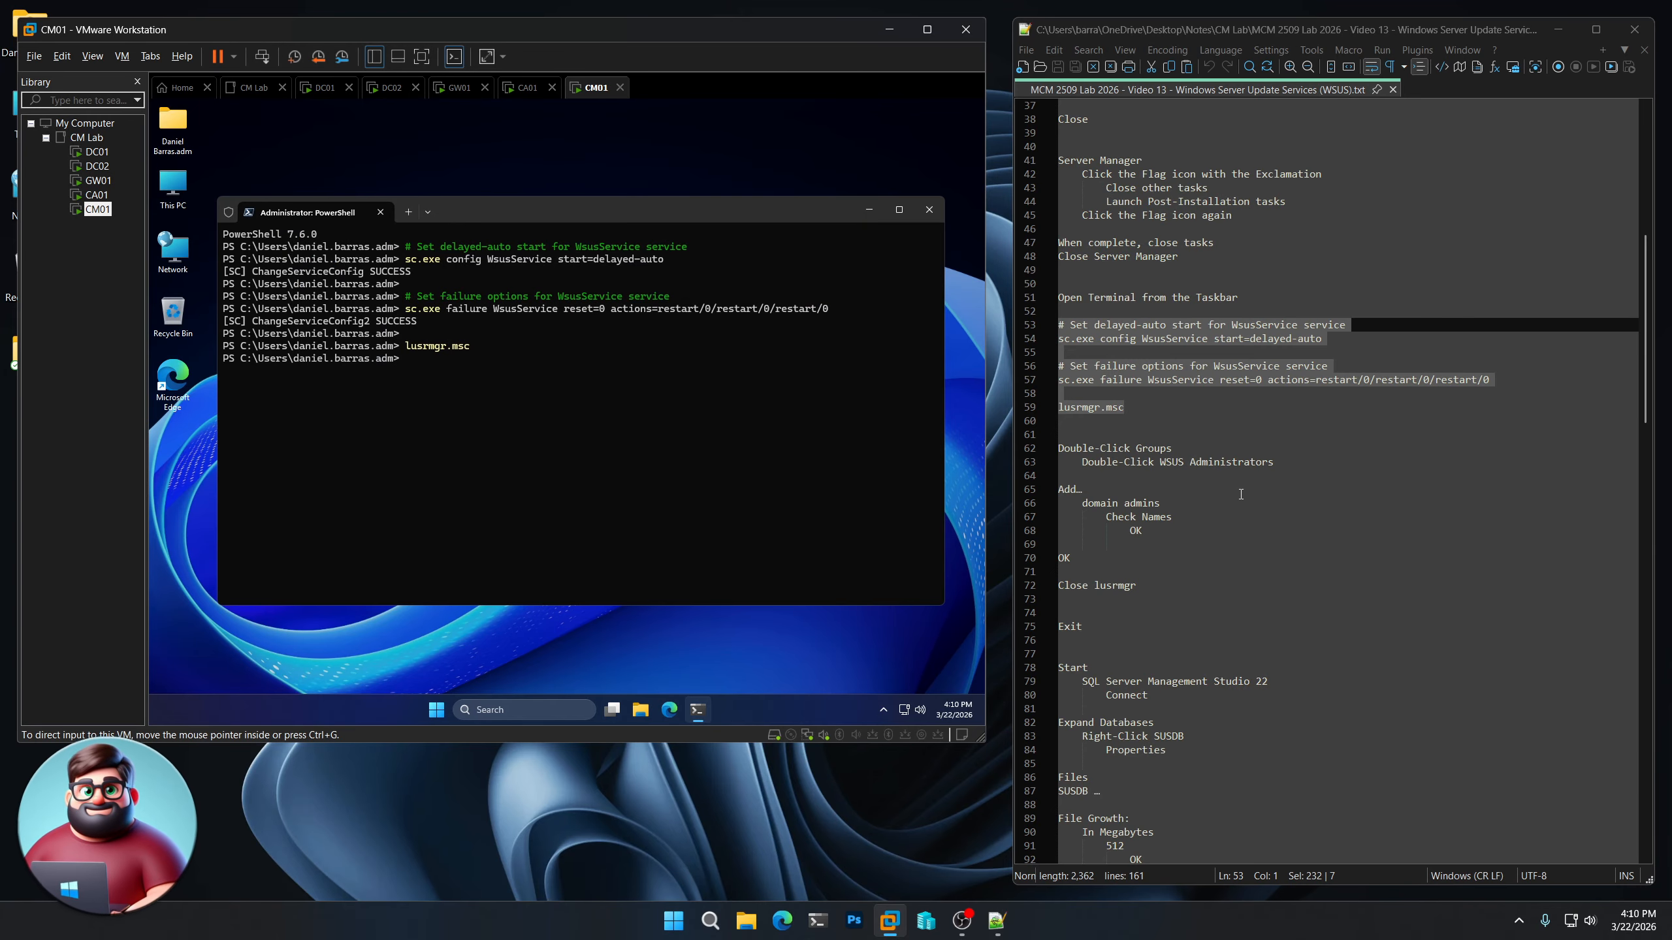
pyautogui.scroll(-7, 1241, 493)
pyautogui.write('Ex')
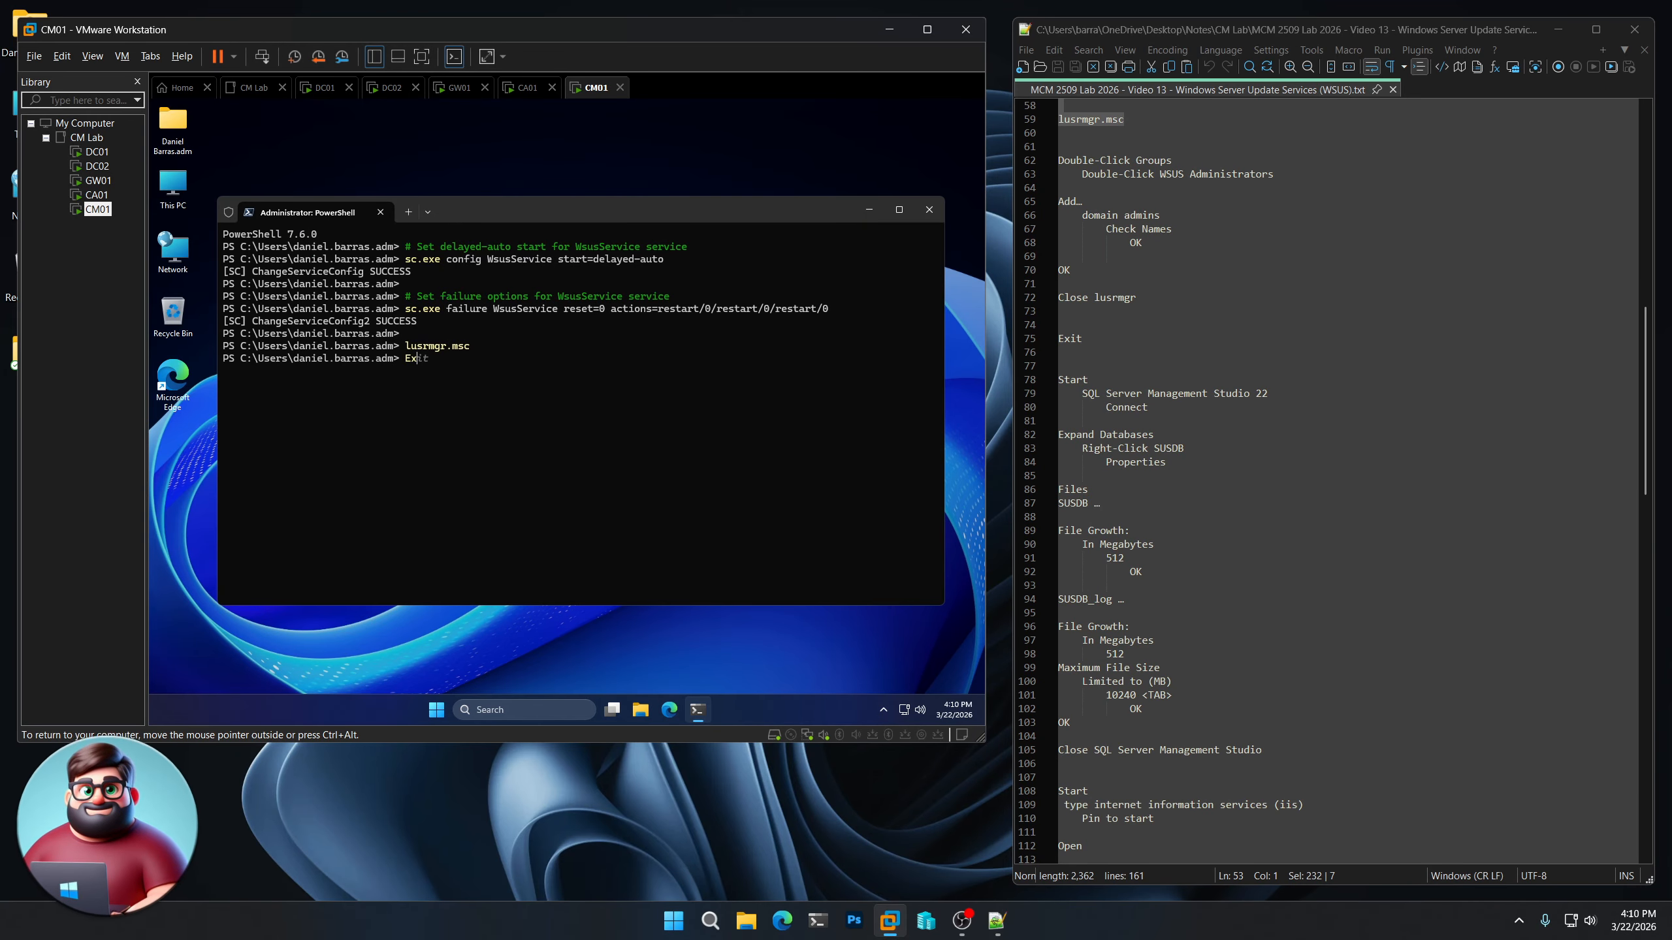
pyautogui.write('it')
pyautogui.press('Return')
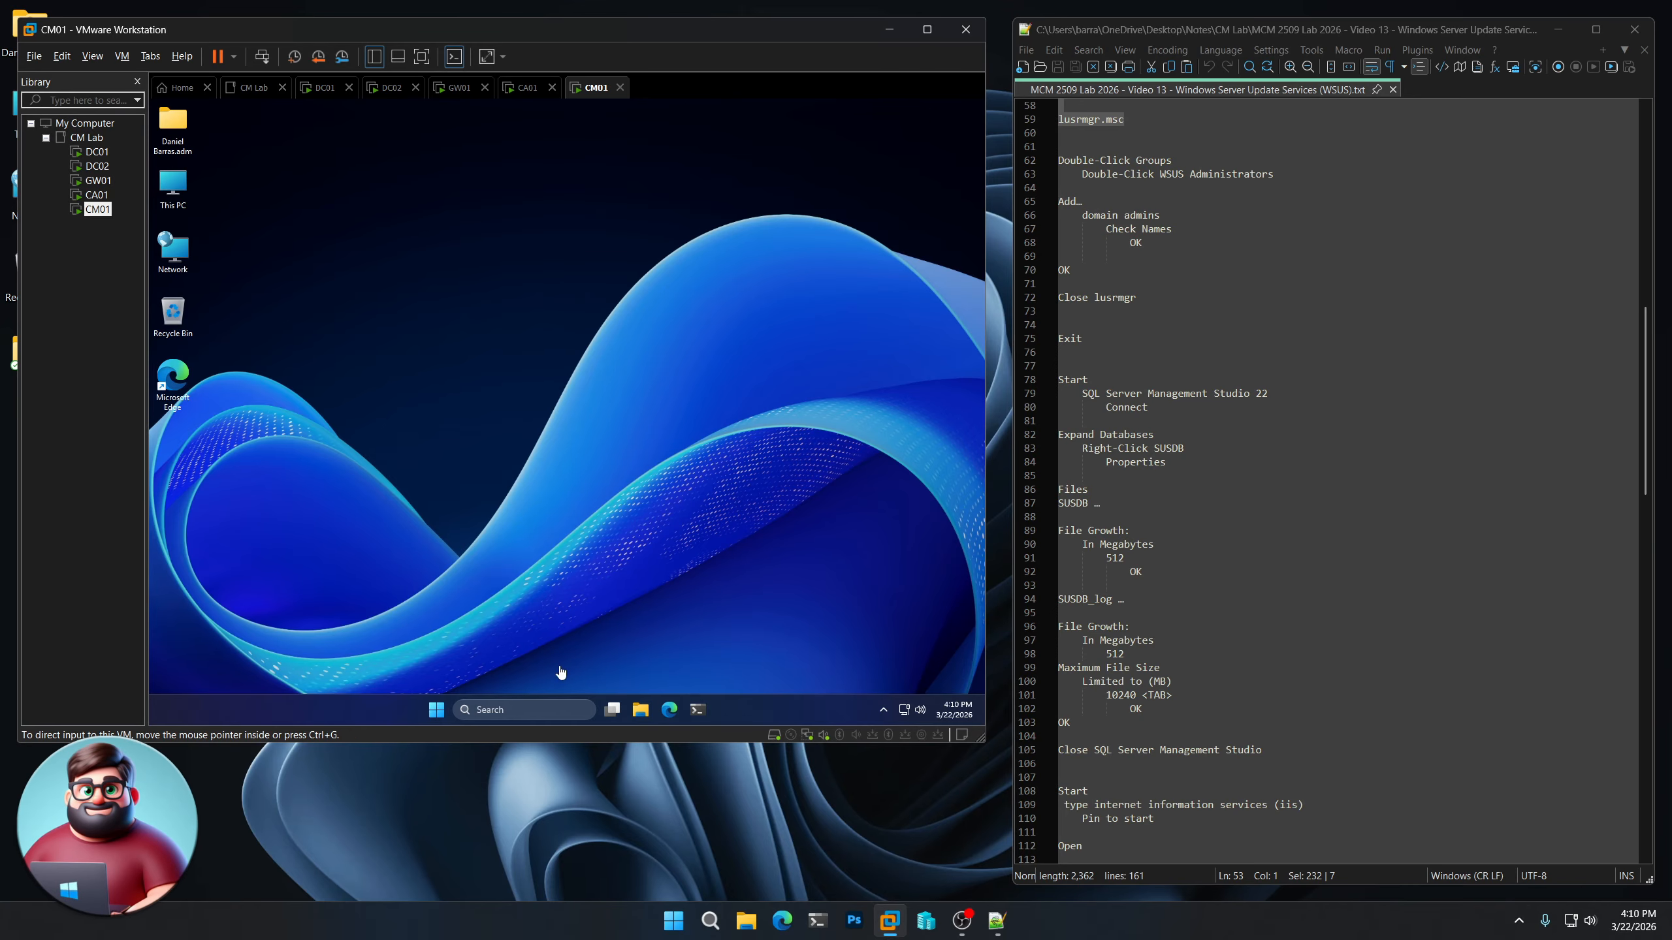
# Launch SQL Server Management Studio 22 and connect to CM01.CM.LAB using Windows Authentication
pyautogui.click(438, 711)
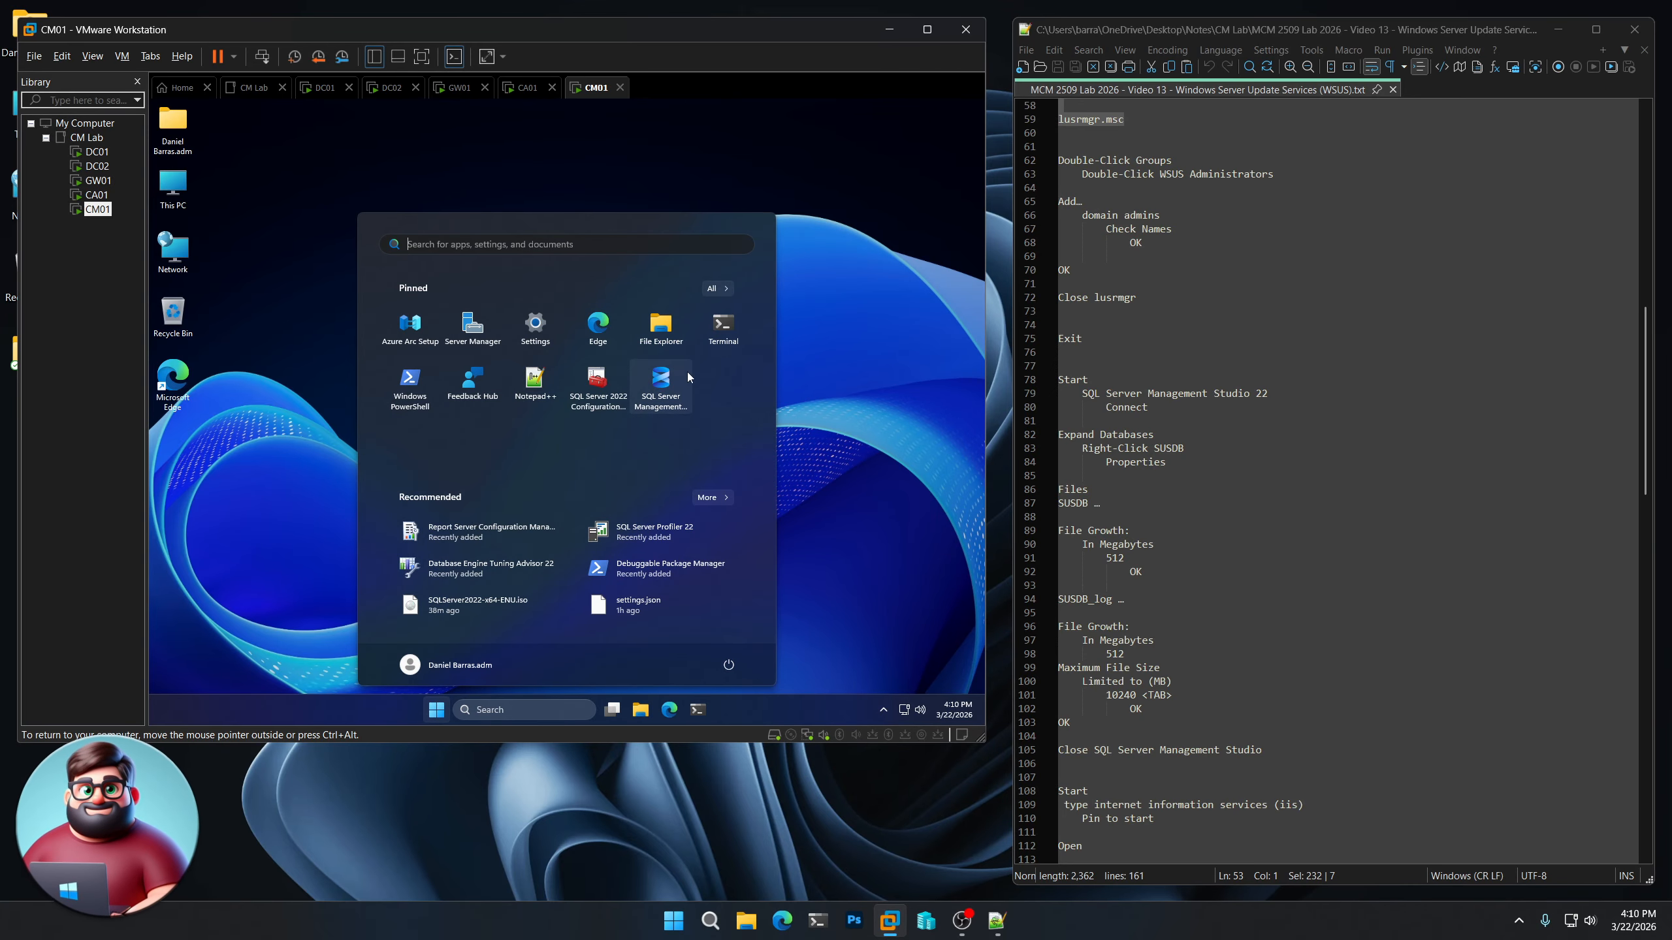
pyautogui.click(674, 385)
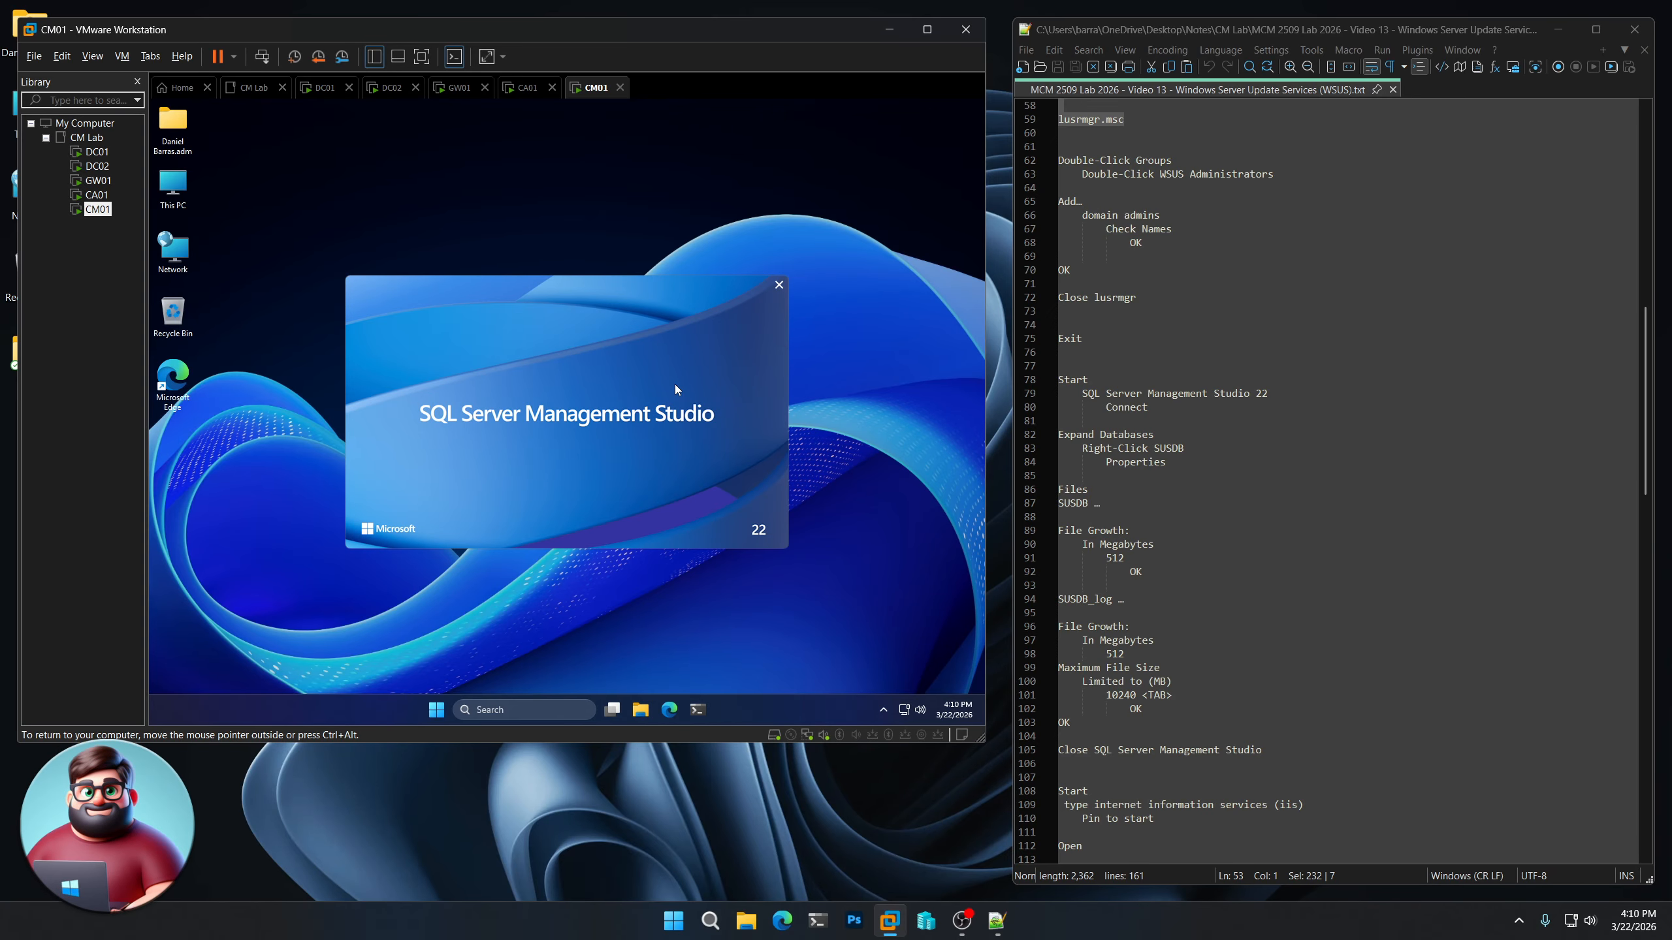
pyautogui.moveTo(1197, 447); pyautogui.dragTo(1154, 448)
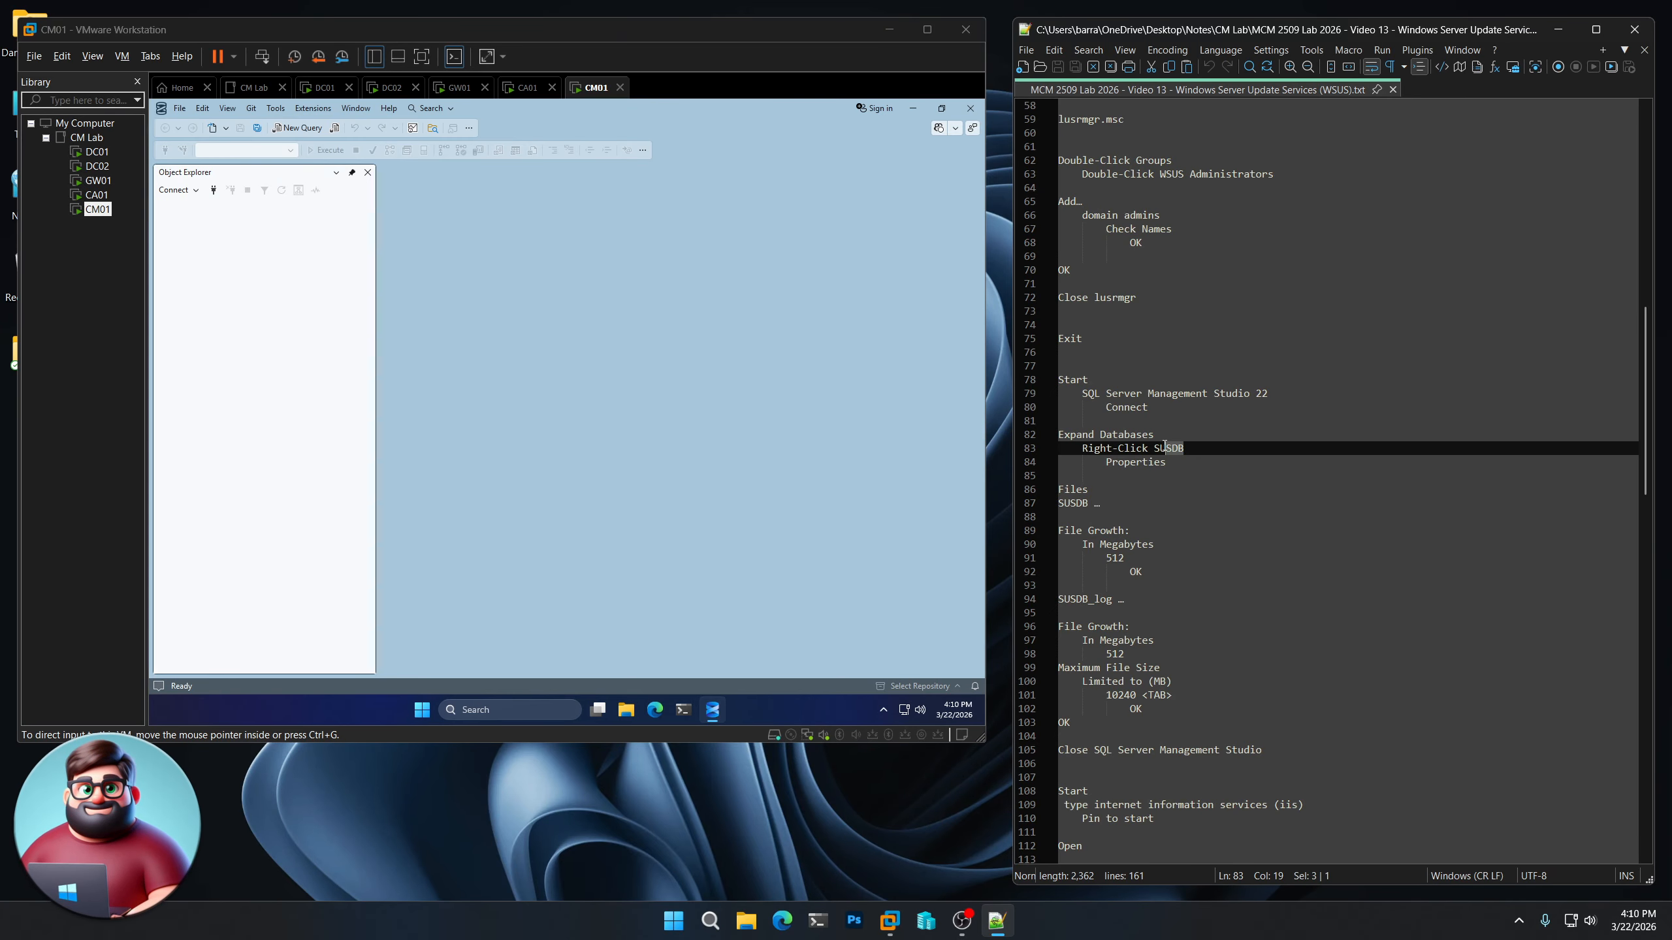
pyautogui.click(747, 630)
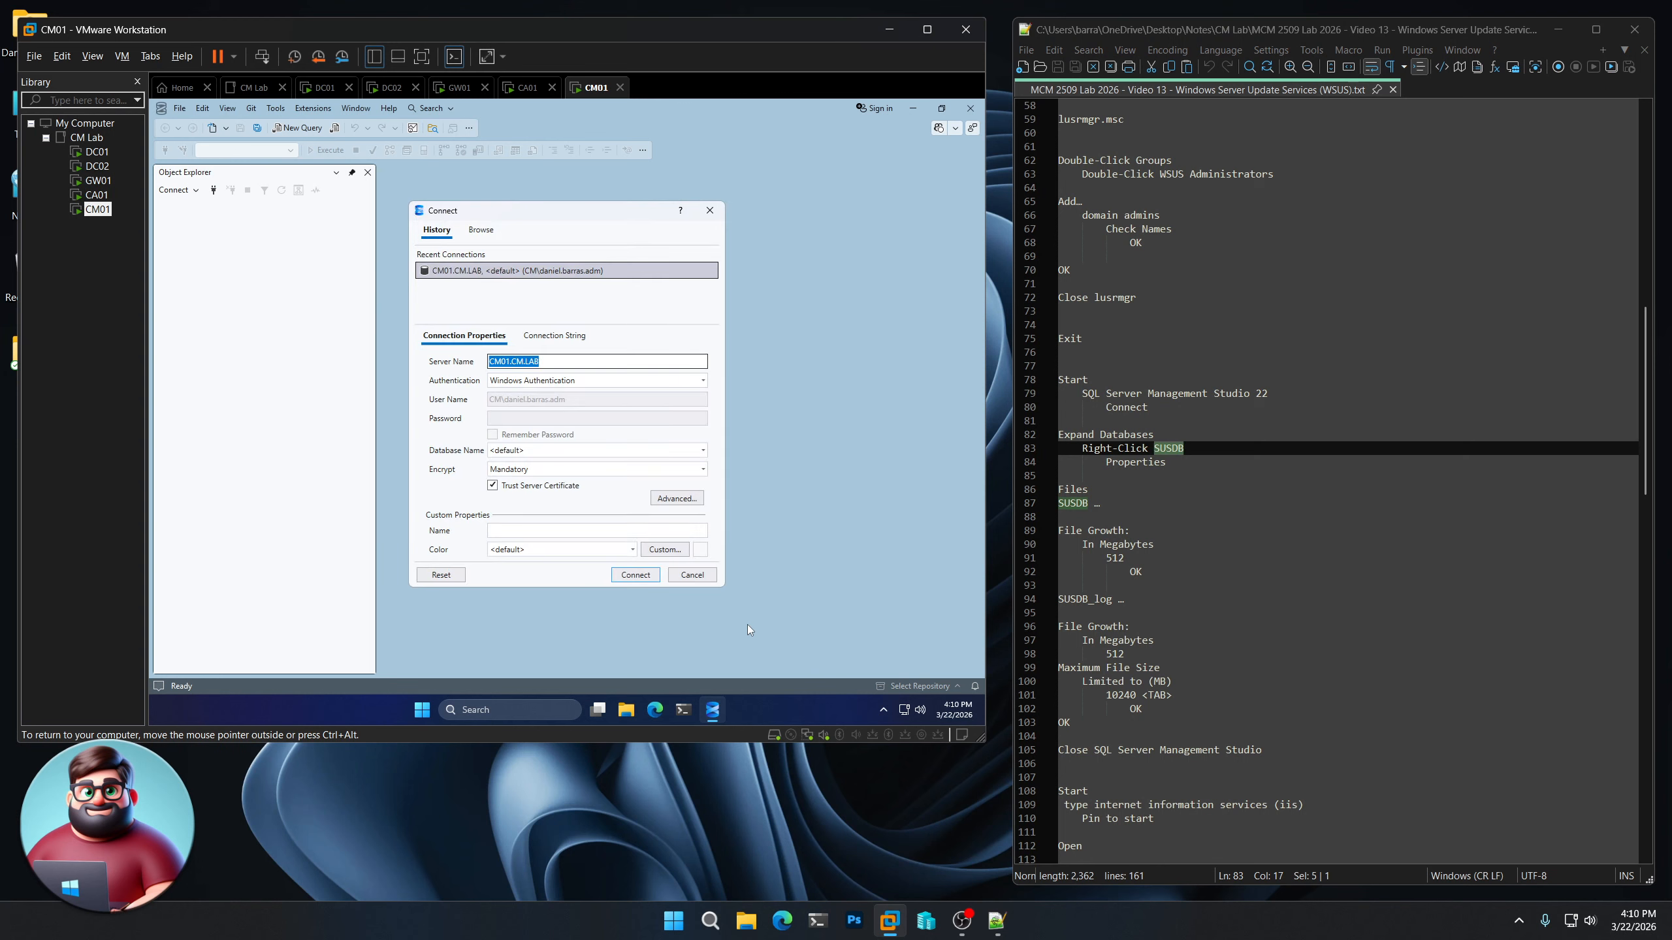
pyautogui.click(625, 576)
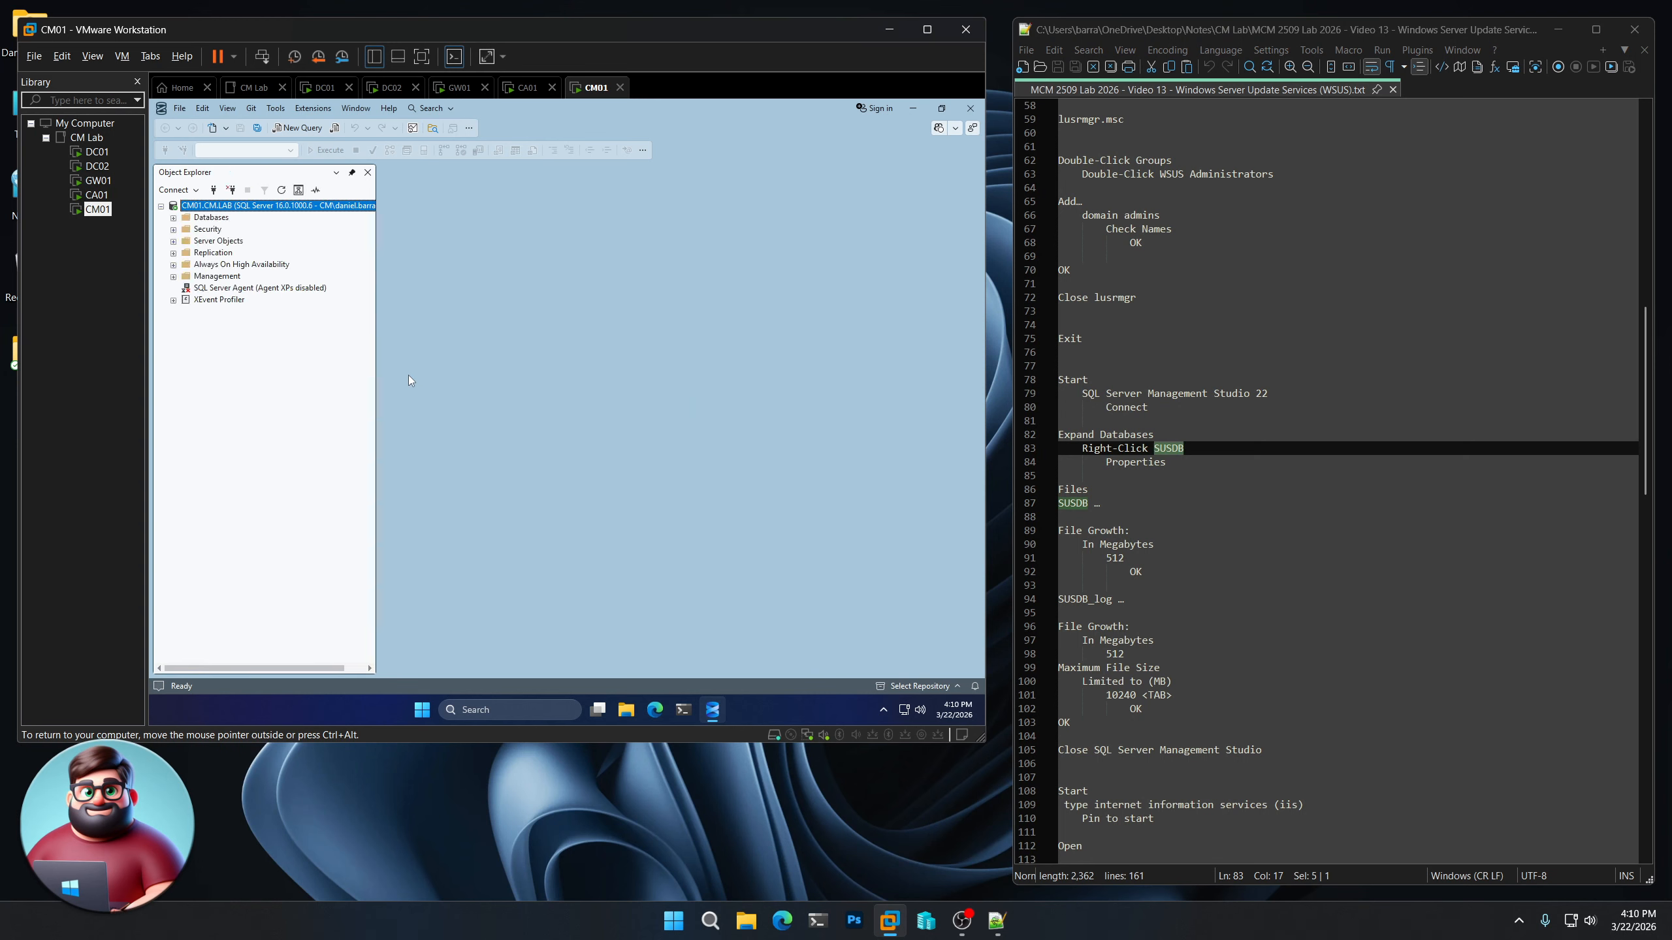
# Expand the server's databases and open the Files page of the SUSDB database properties
pyautogui.click(173, 219)
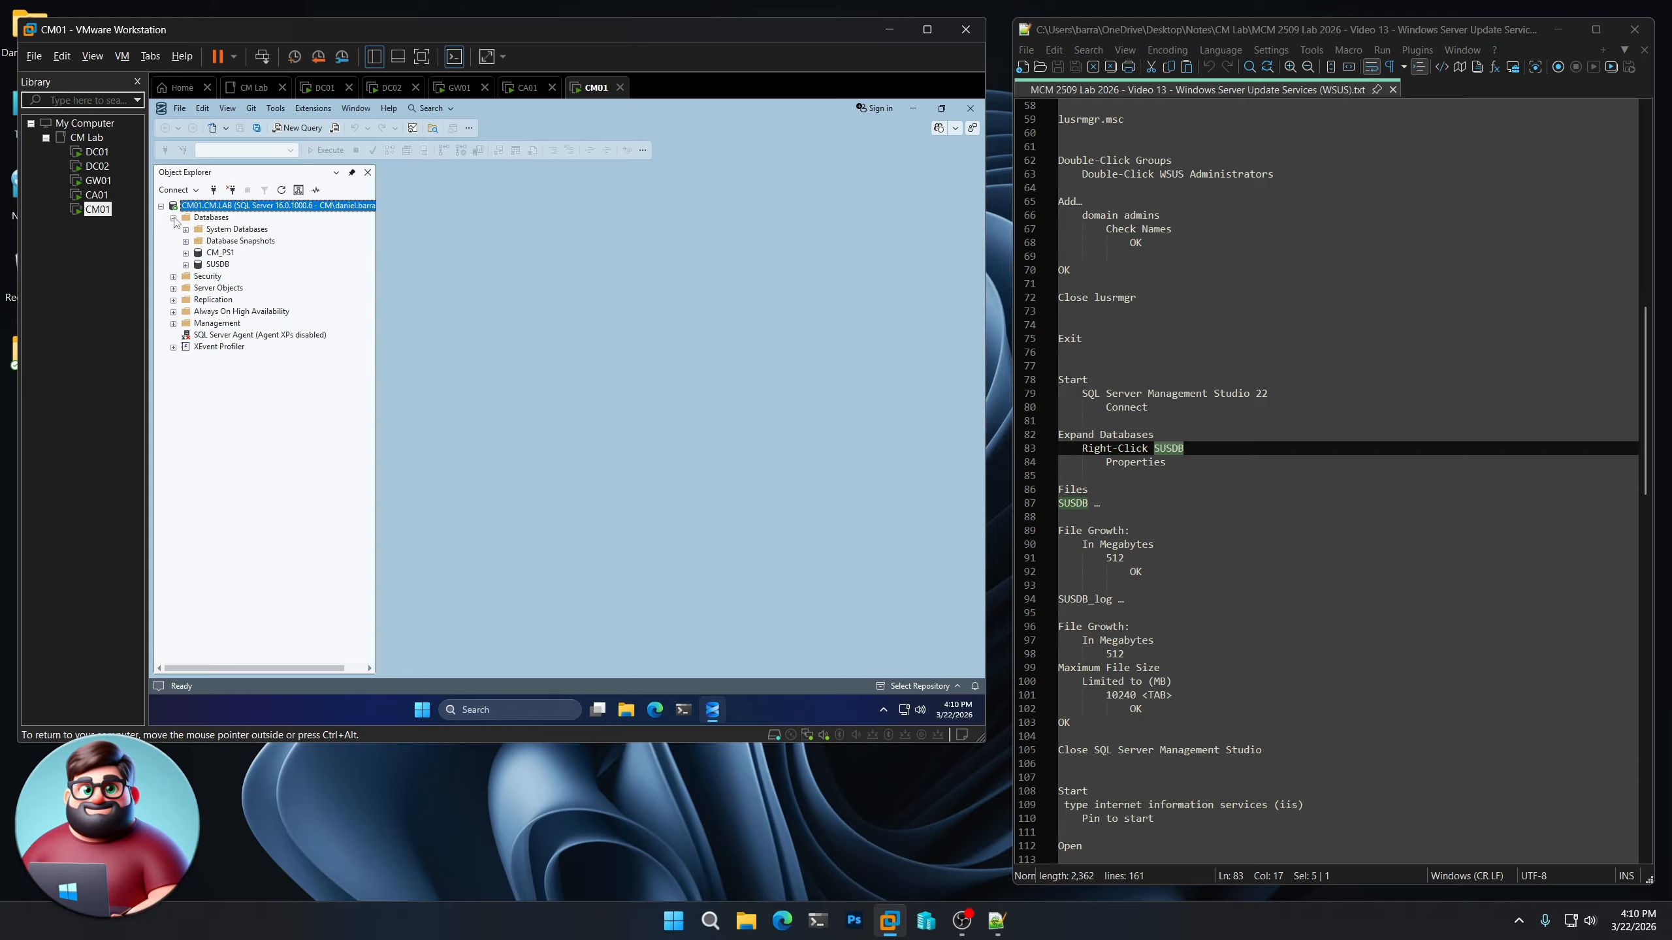
pyautogui.click(212, 264)
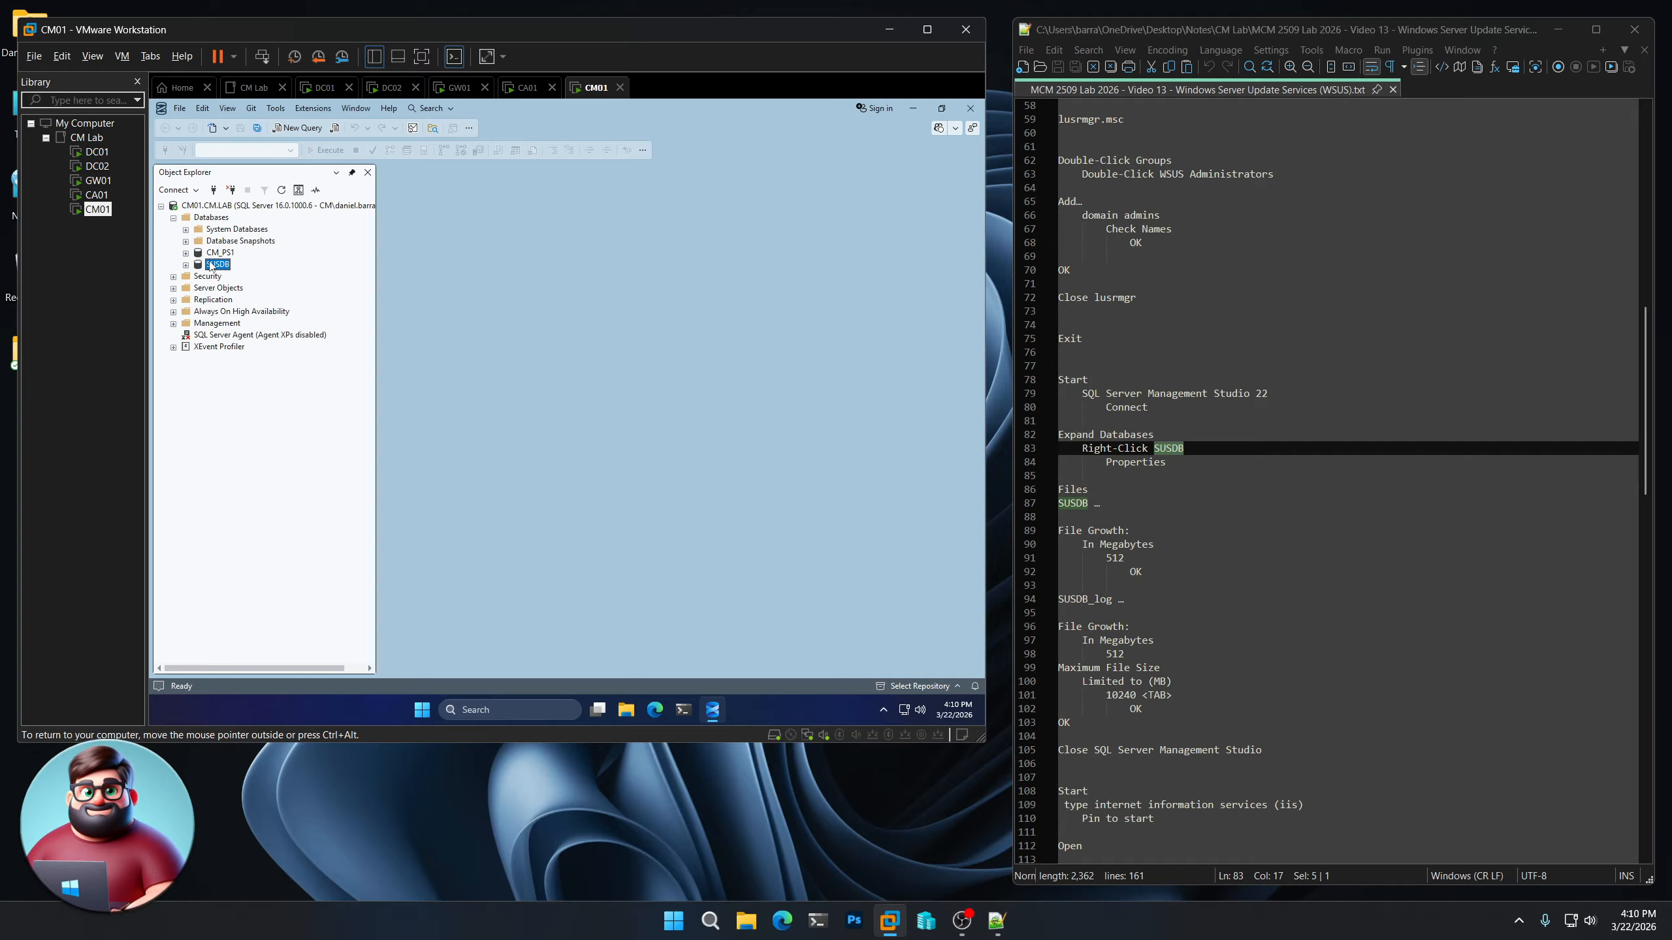
pyautogui.rightClick(211, 266)
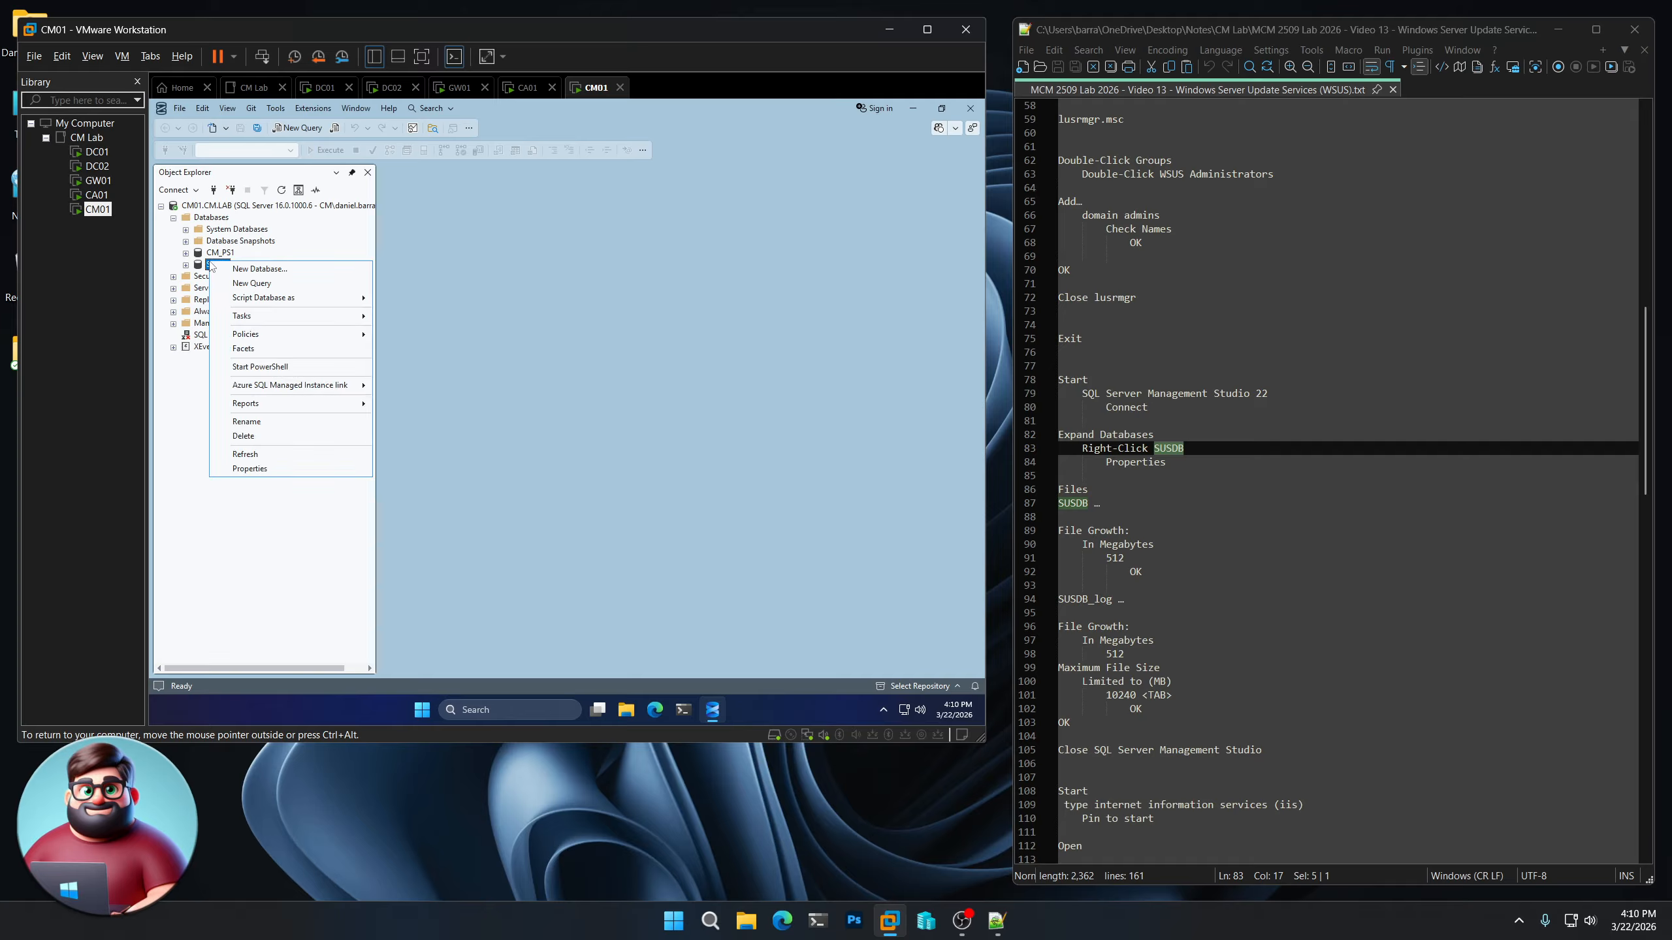
pyautogui.click(231, 468)
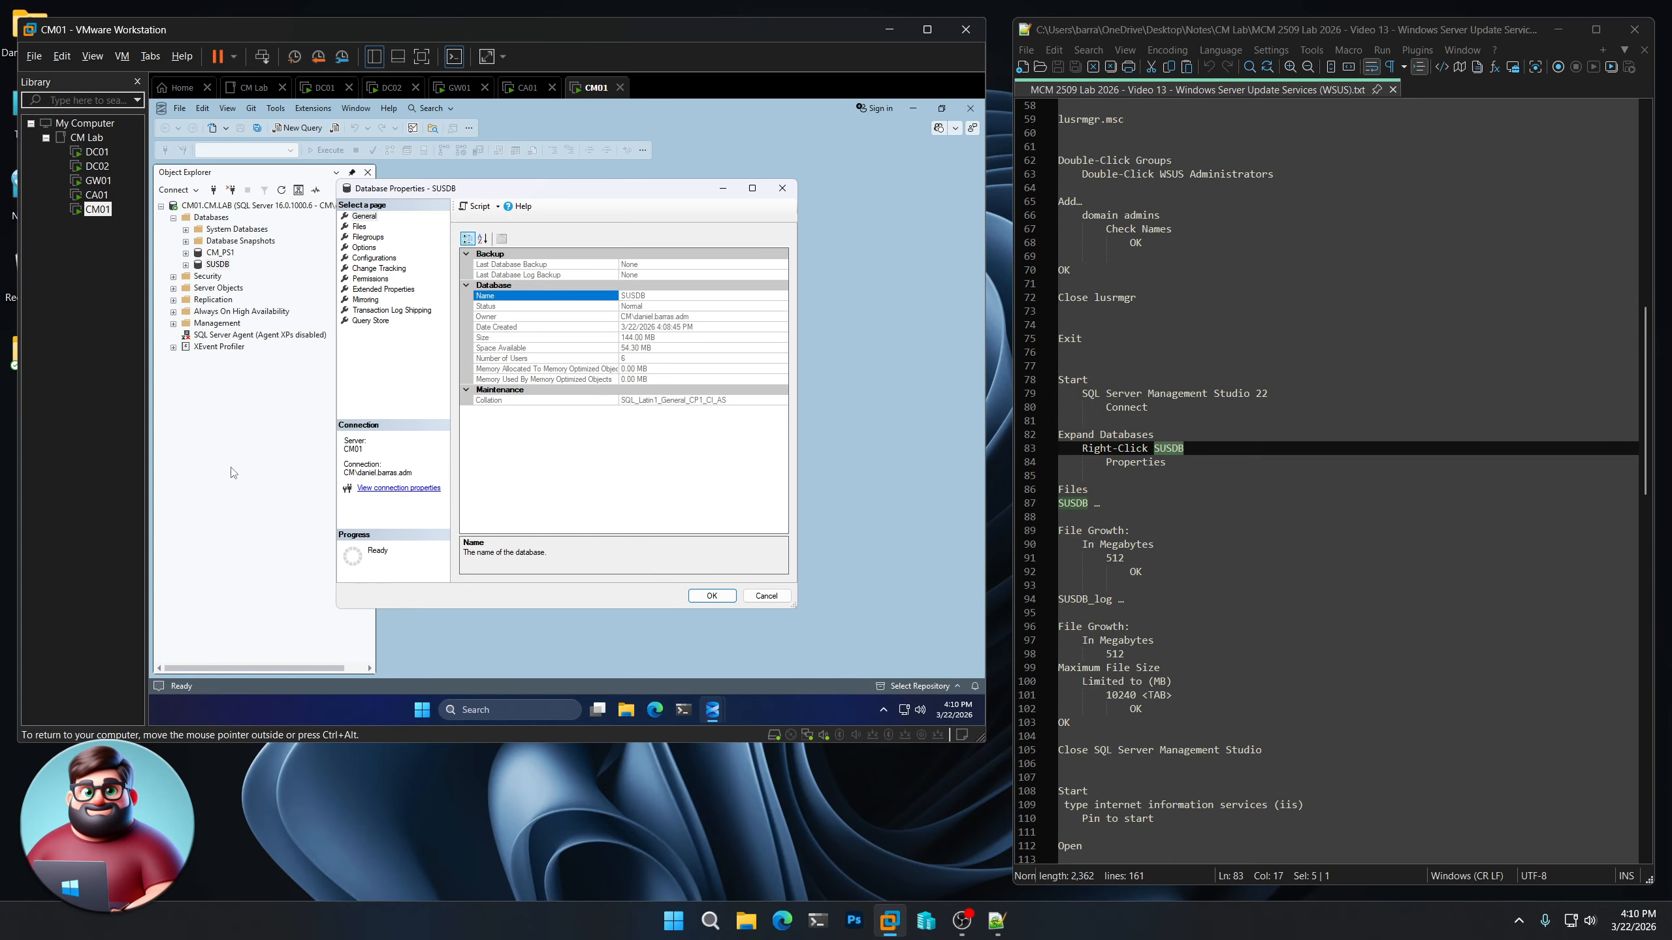
pyautogui.click(361, 227)
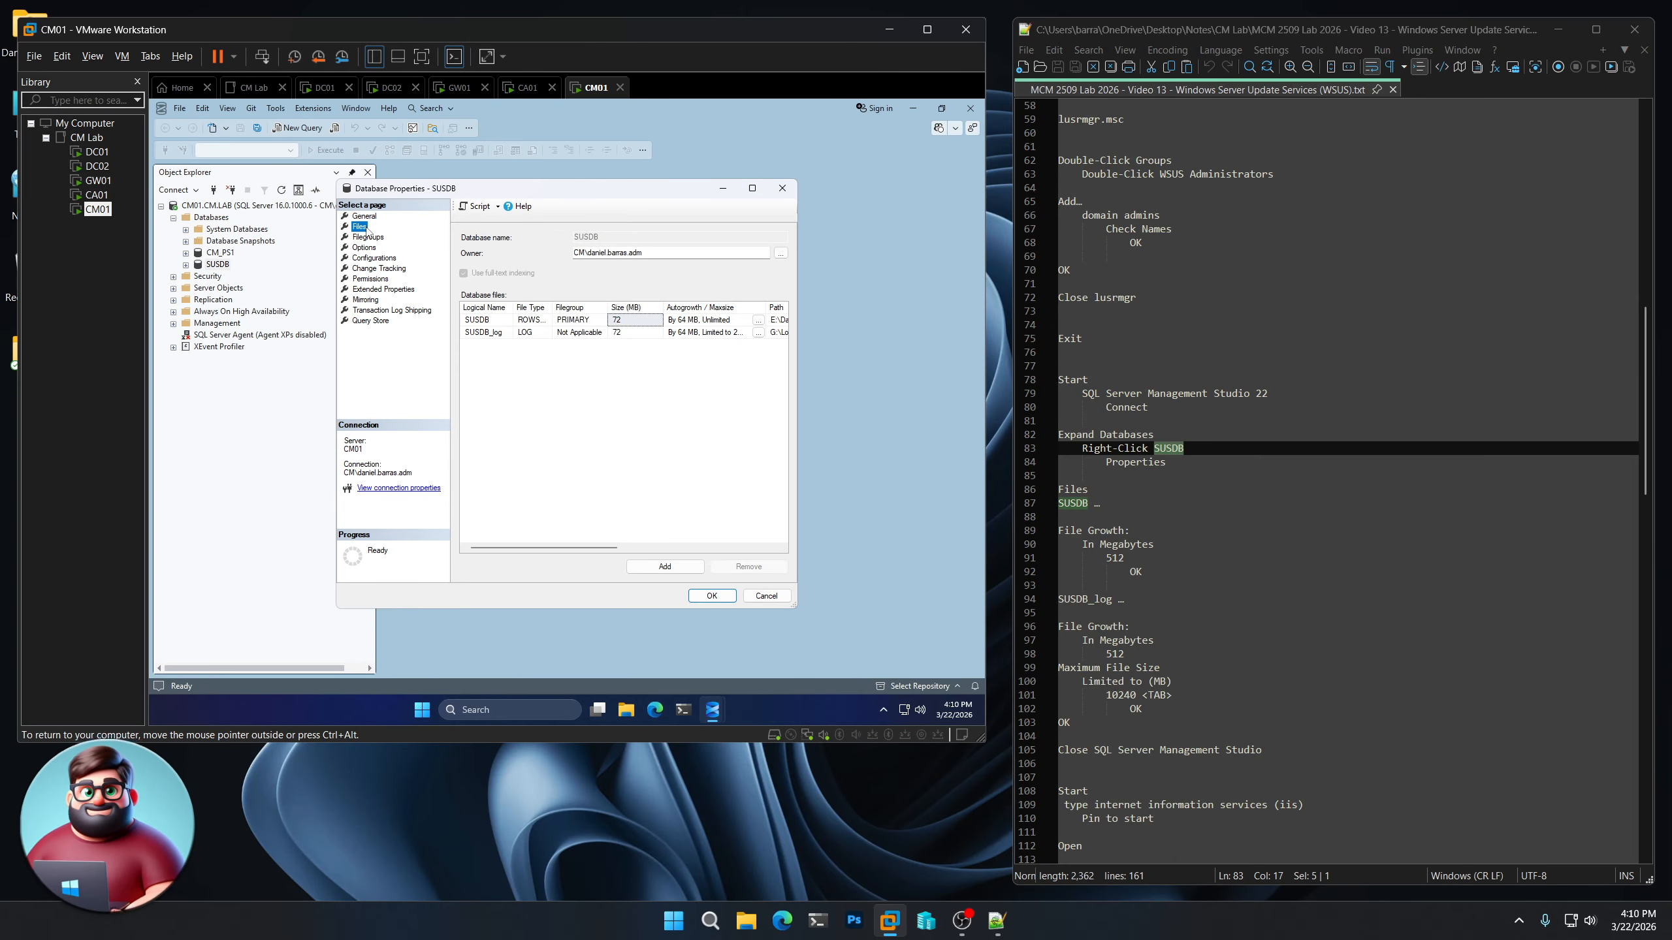
# Set the autogrowth of the SUSDB data file to 512 megabytes
pyautogui.click(759, 320)
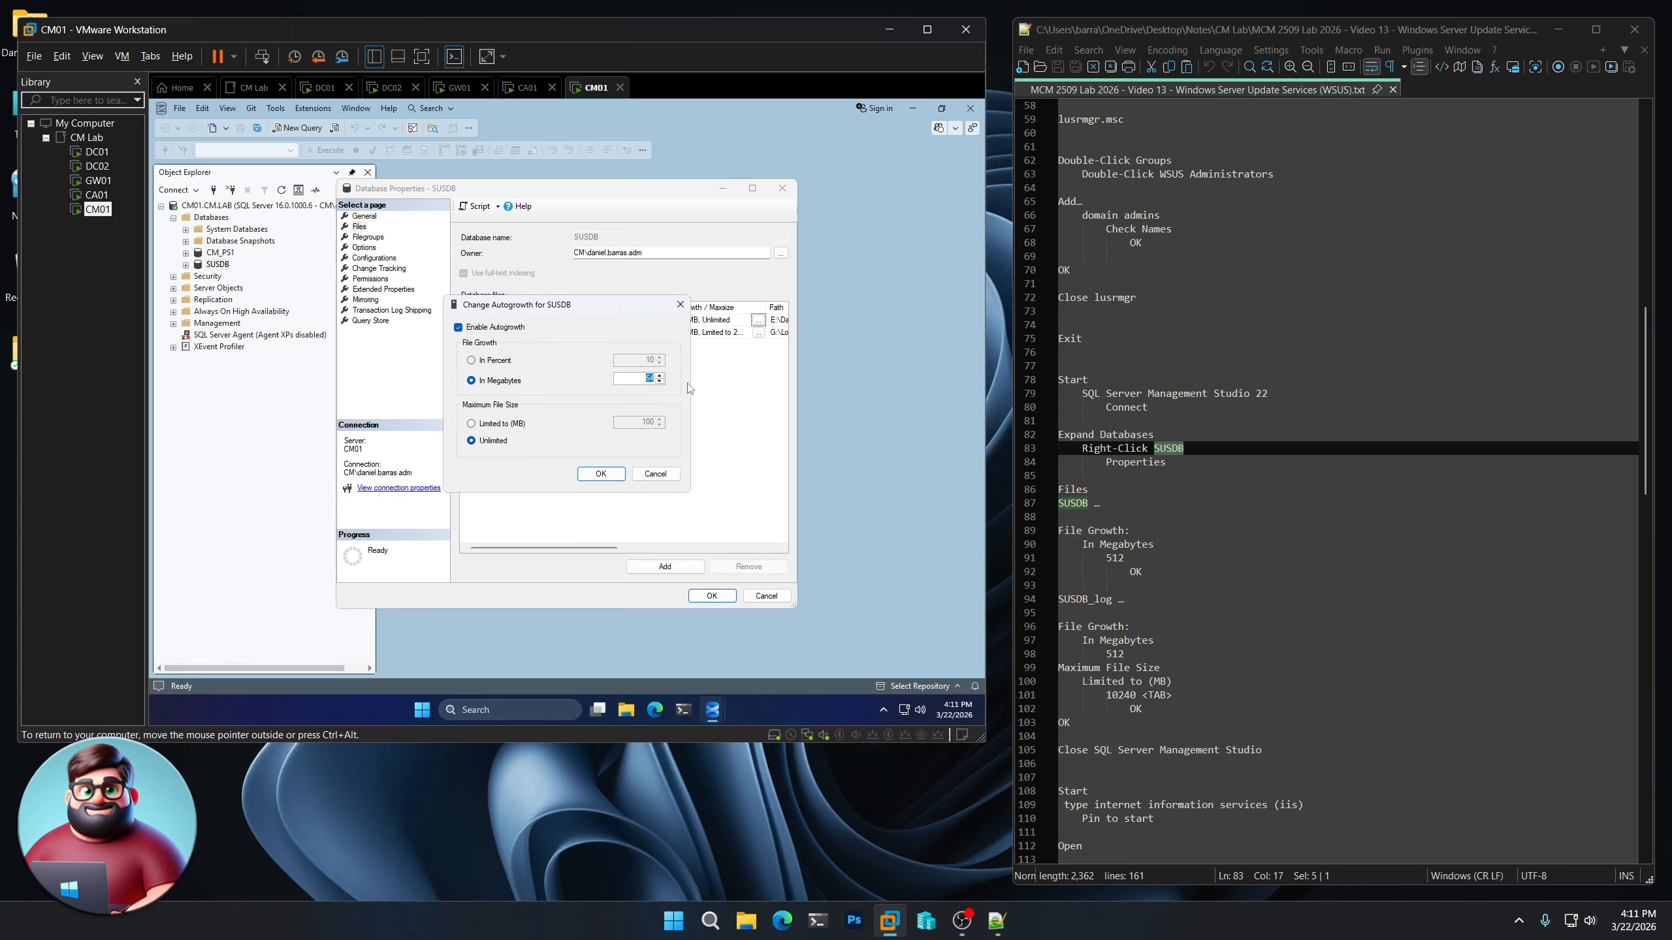
pyautogui.write('512')
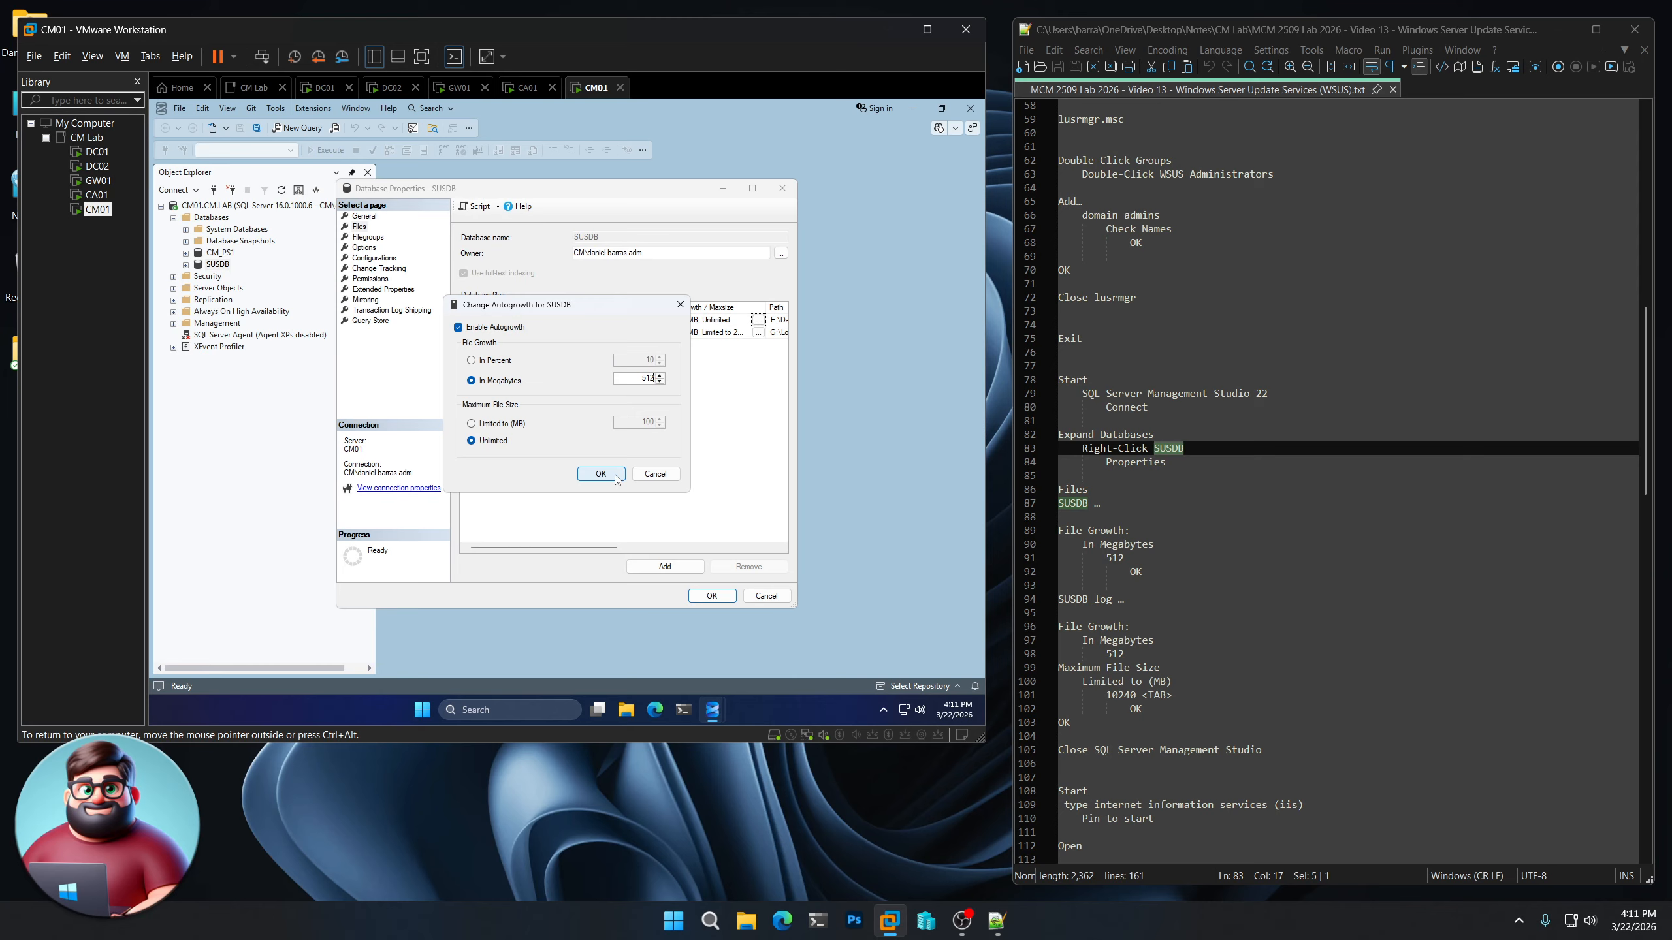
pyautogui.click(618, 476)
# Set the SUSDB_log file's autogrowth to 512 megabytes and limit its maximum file size to 10240 MB
pyautogui.click(758, 332)
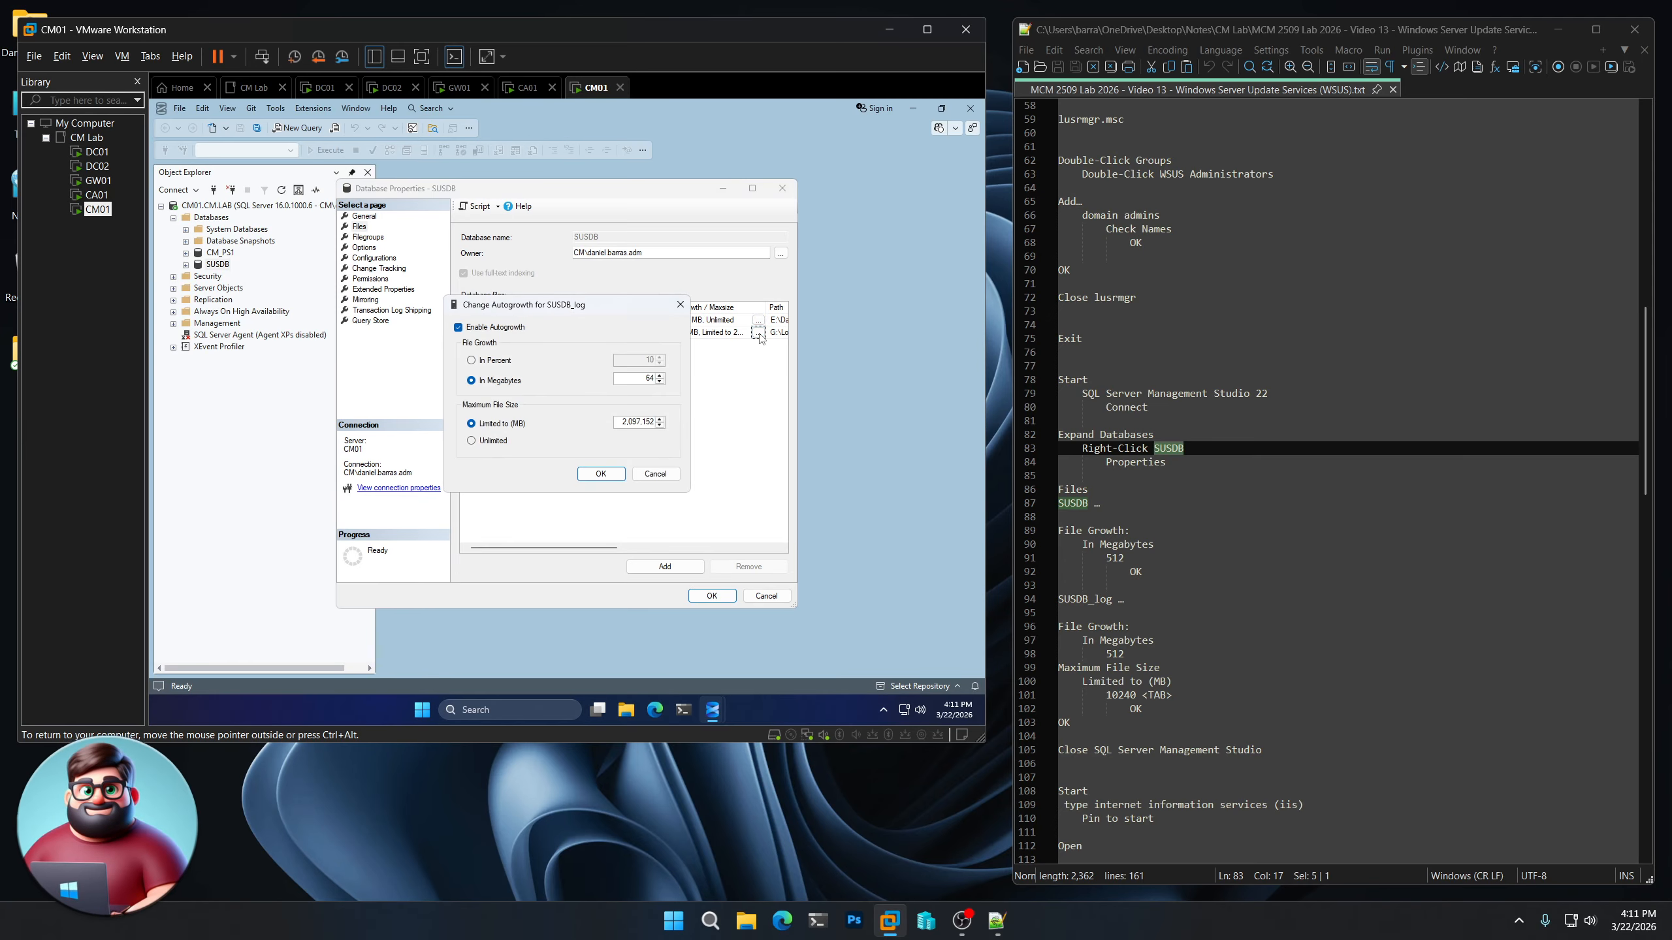
pyautogui.write('512')
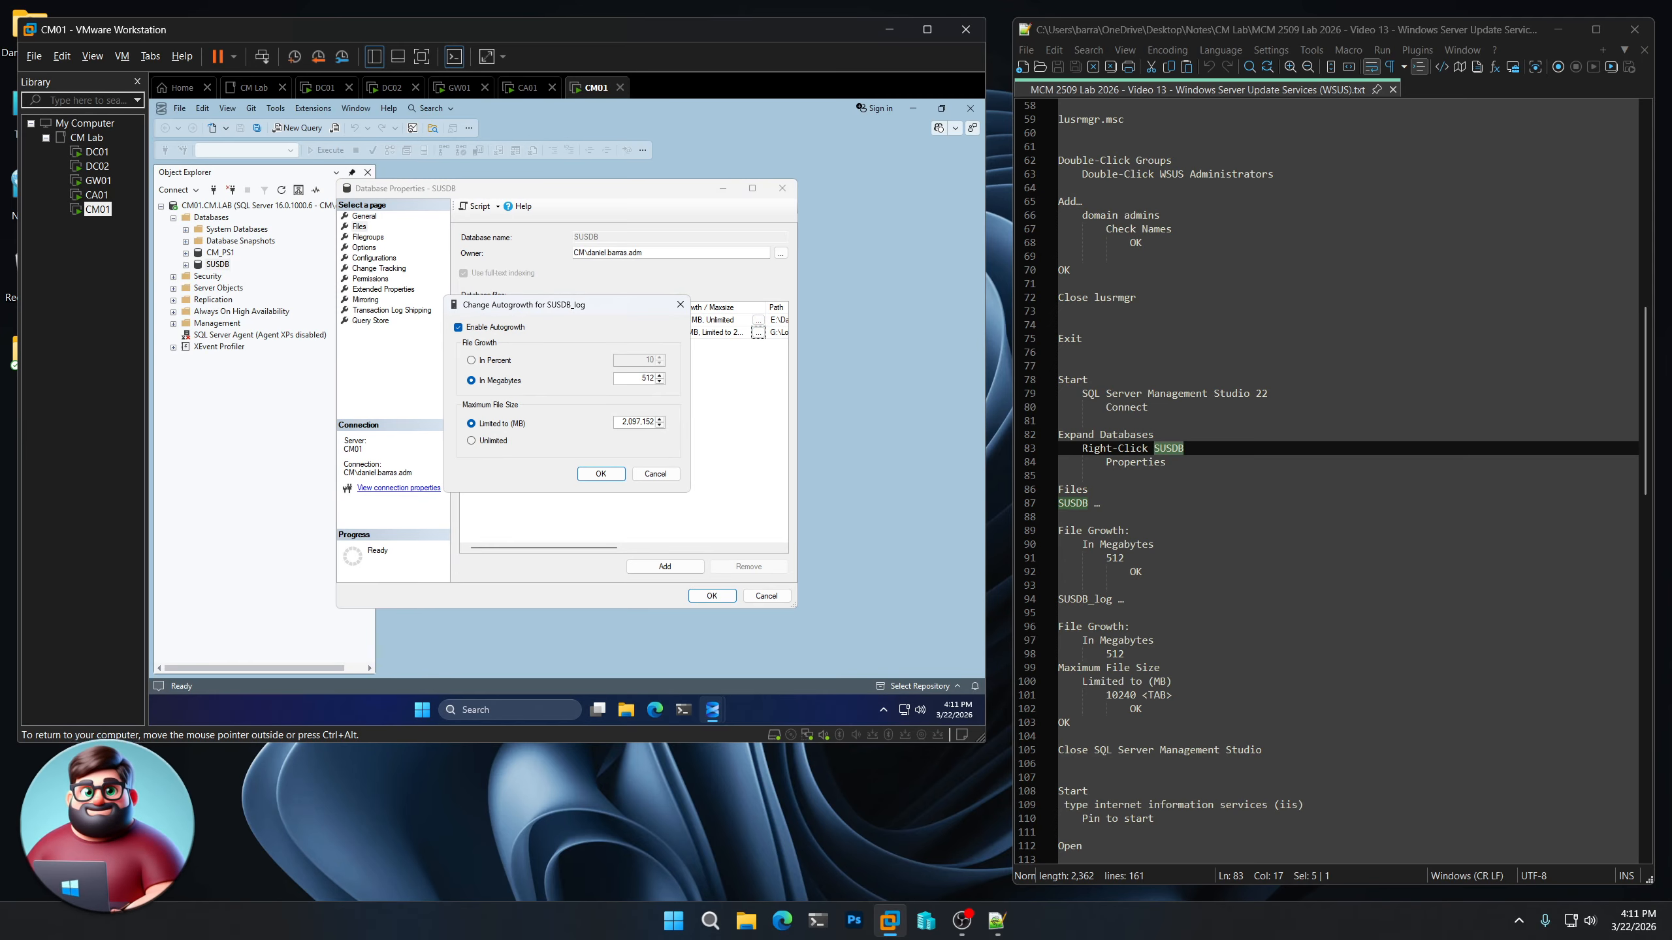
pyautogui.press('Tab')
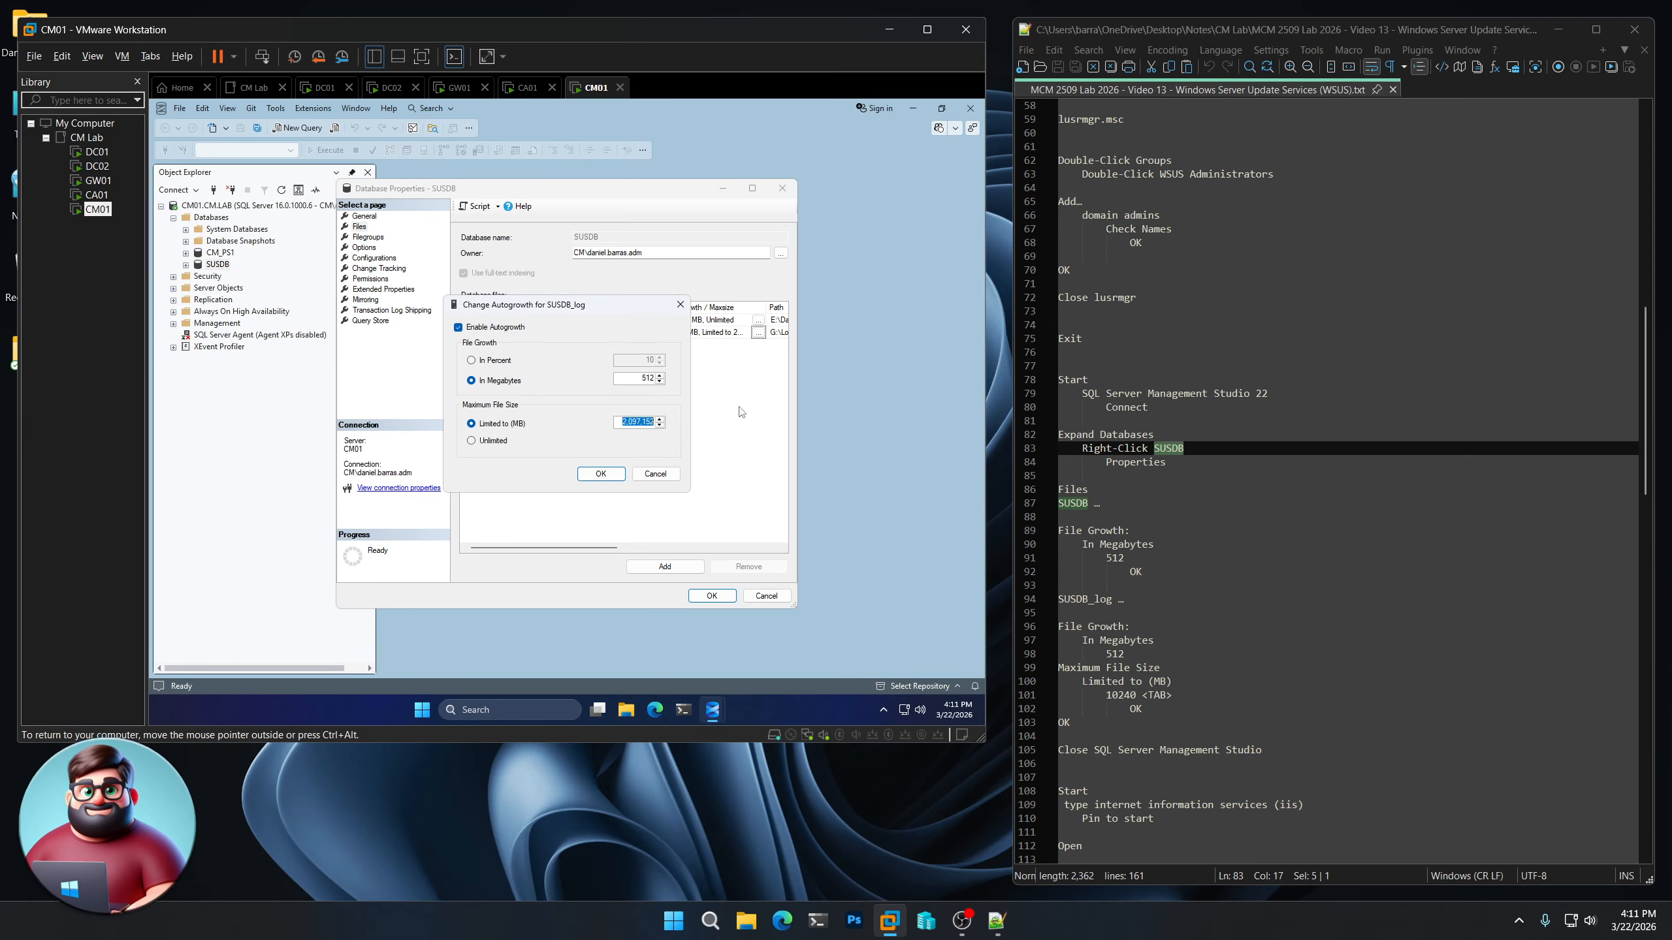
pyautogui.write('10')
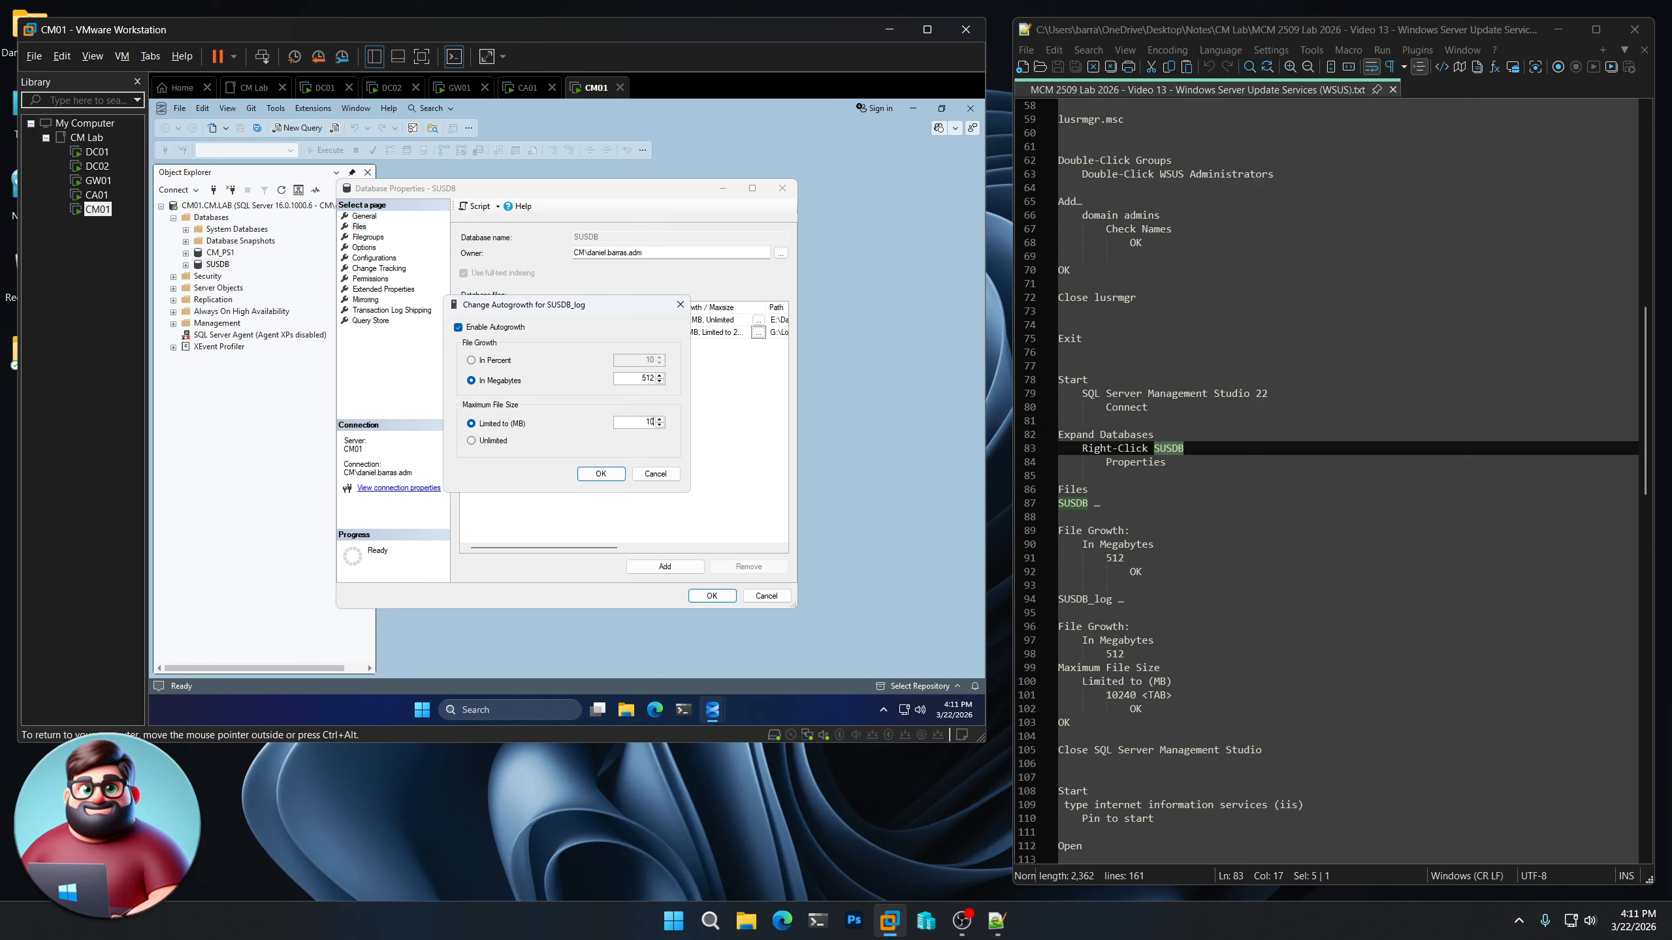
pyautogui.write(',240')
pyautogui.press('Tab')
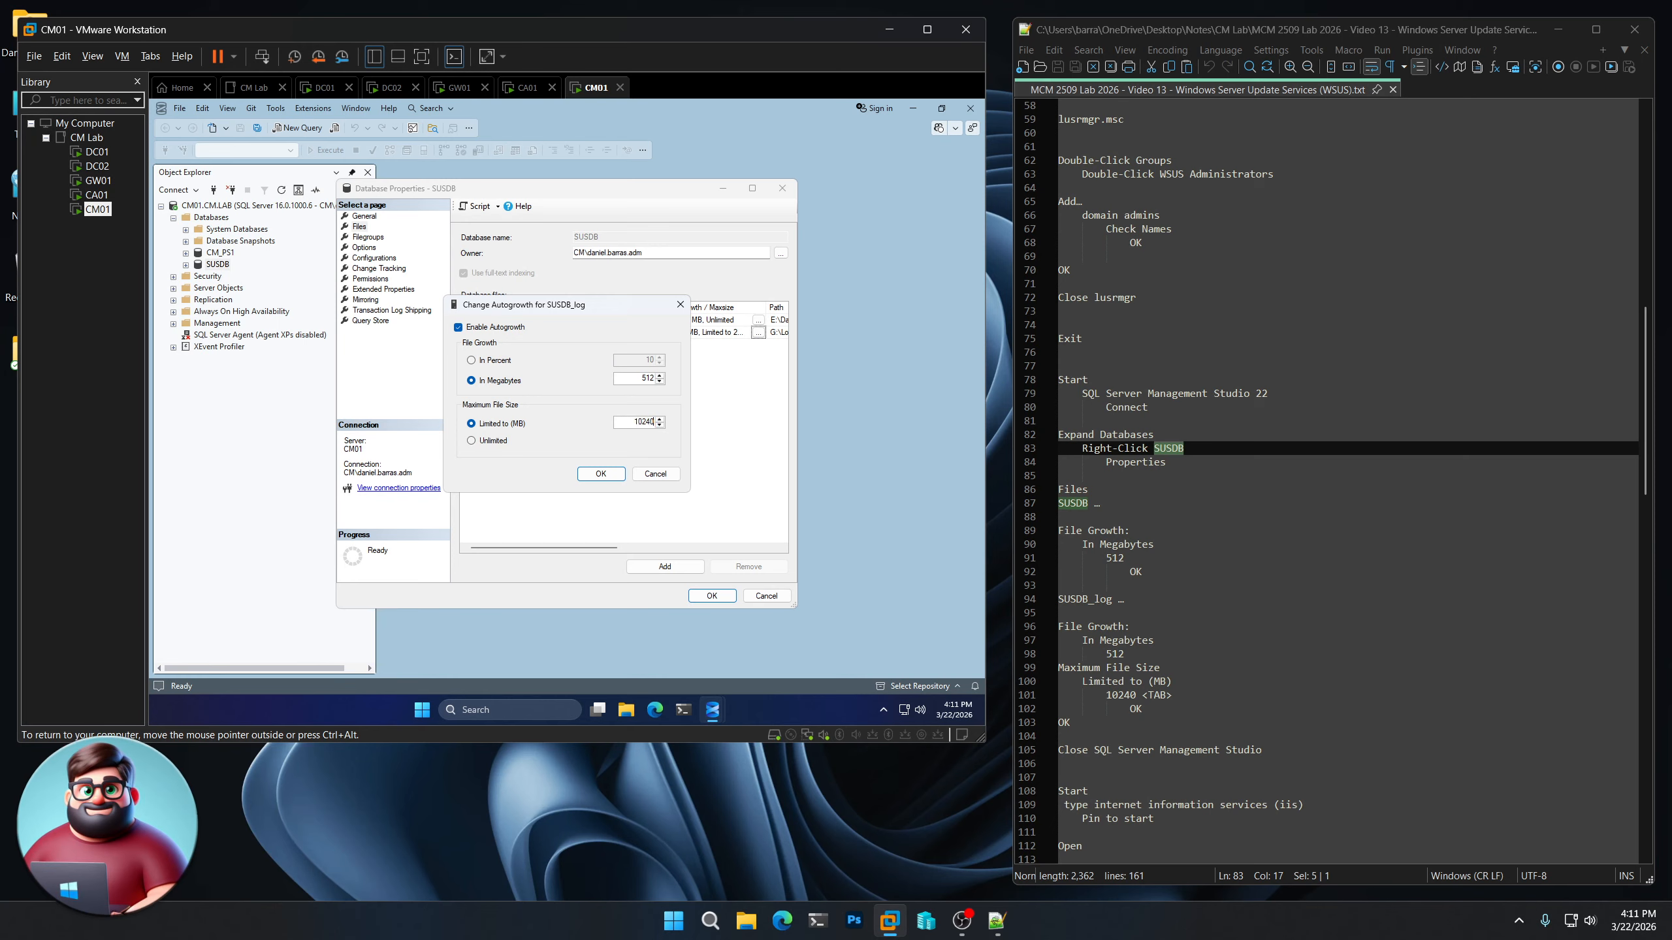
pyautogui.click(600, 474)
# Apply the SUSDB property changes and close SQL Server Management Studio
pyautogui.click(716, 597)
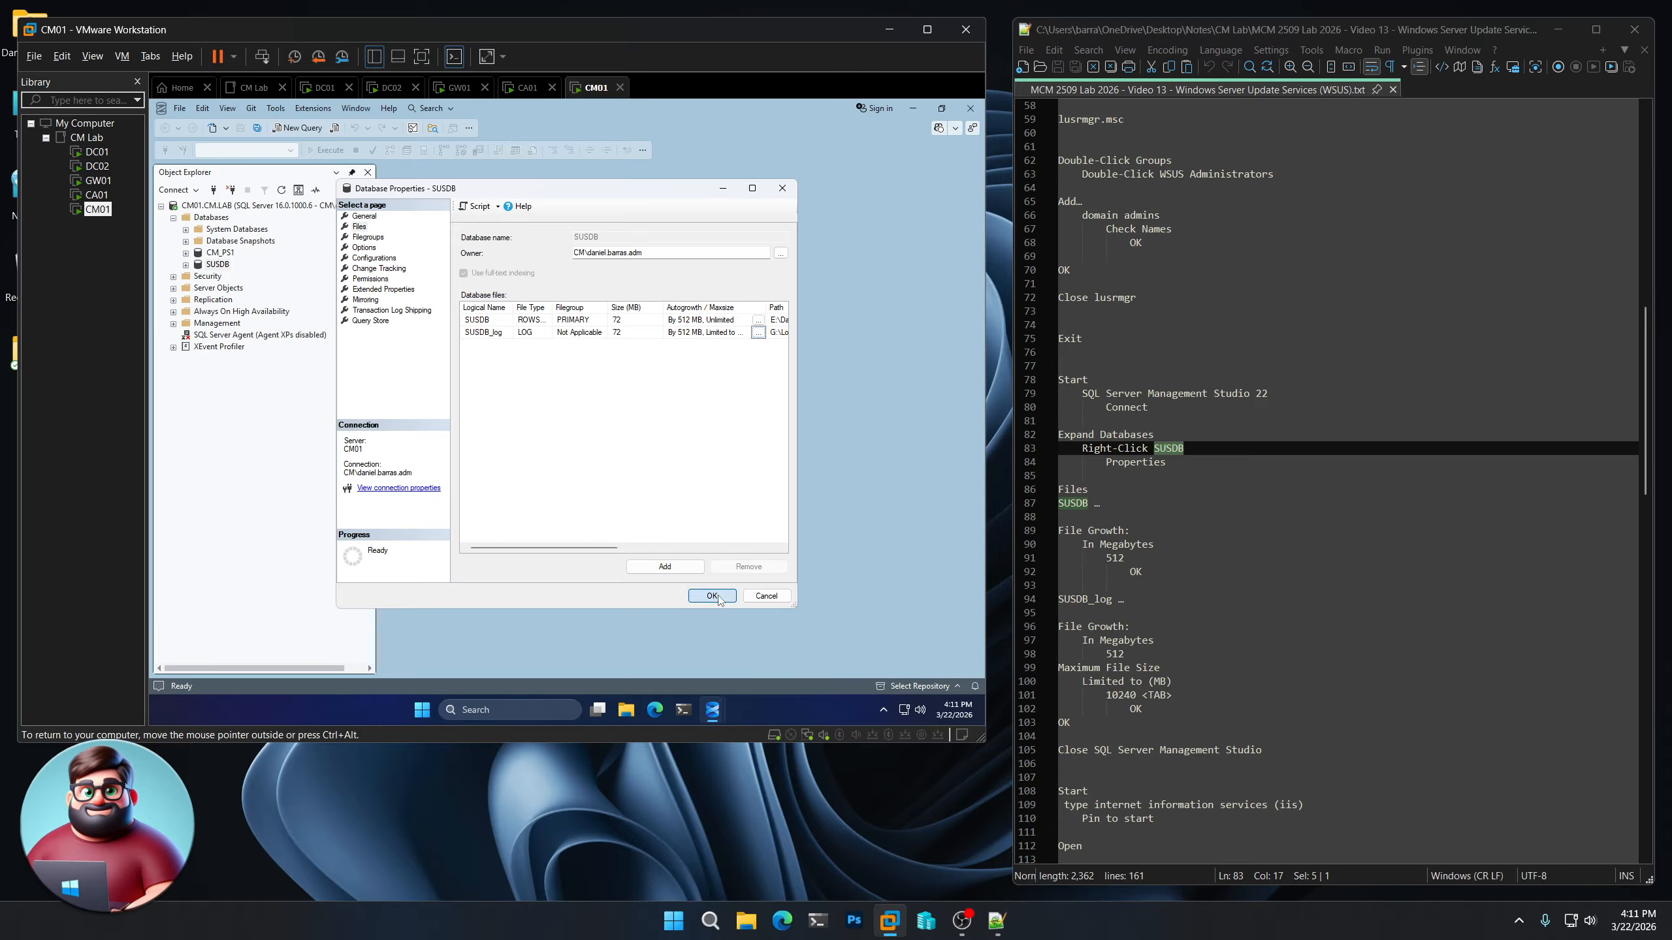
pyautogui.click(971, 108)
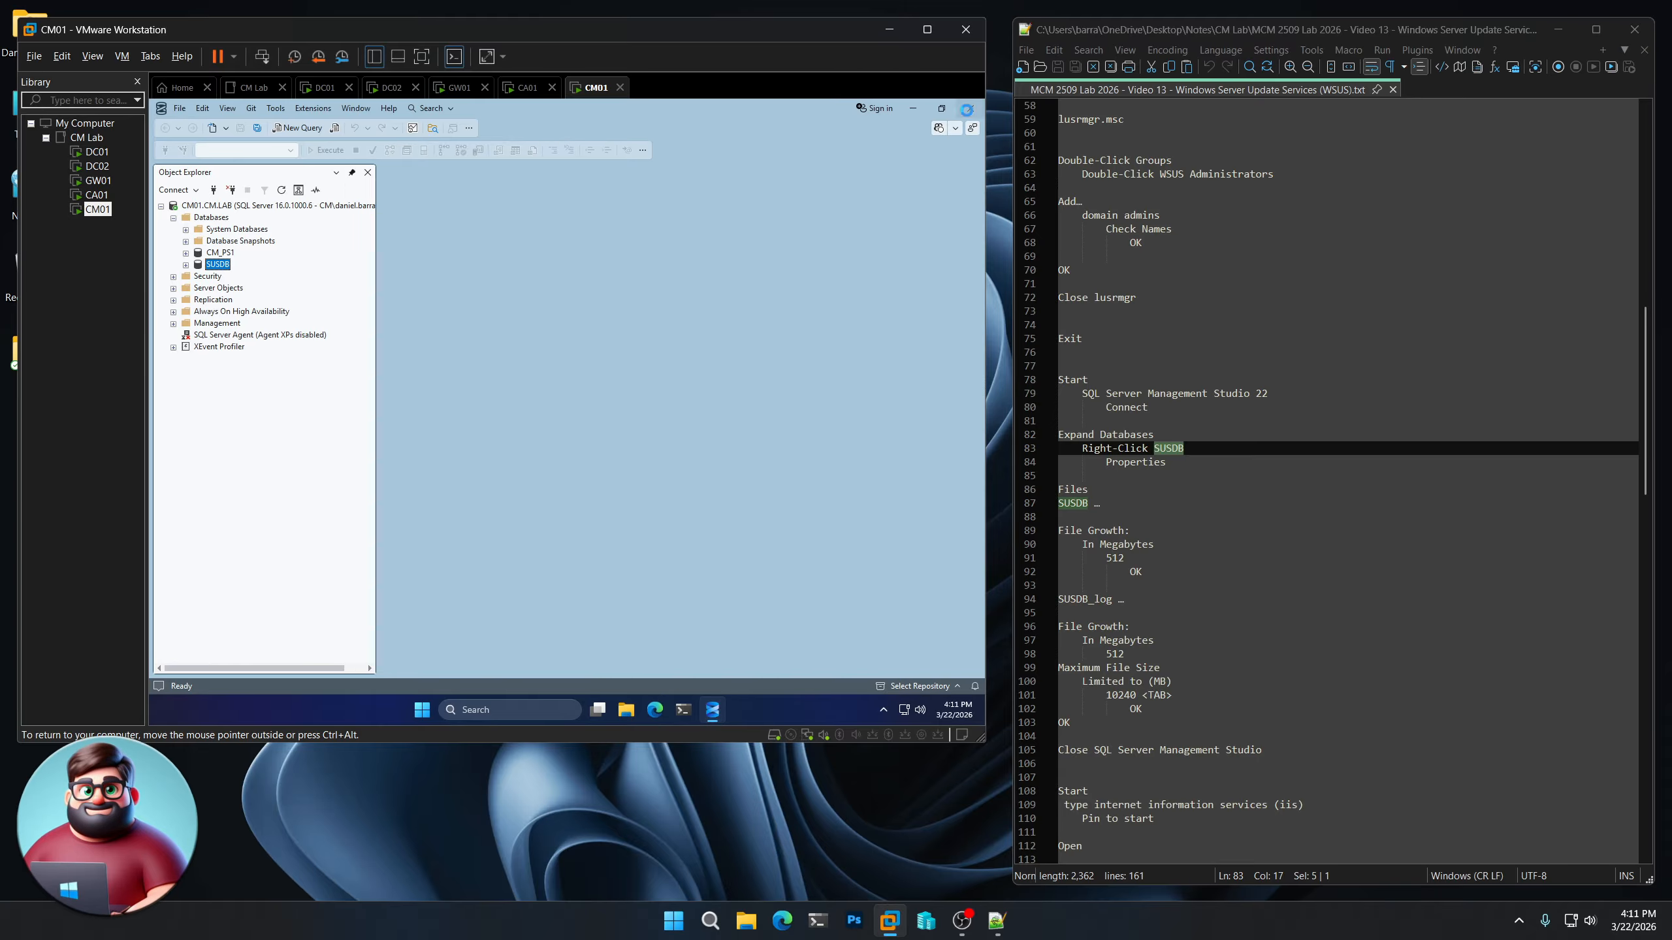
pyautogui.scroll(-9, 1275, 590)
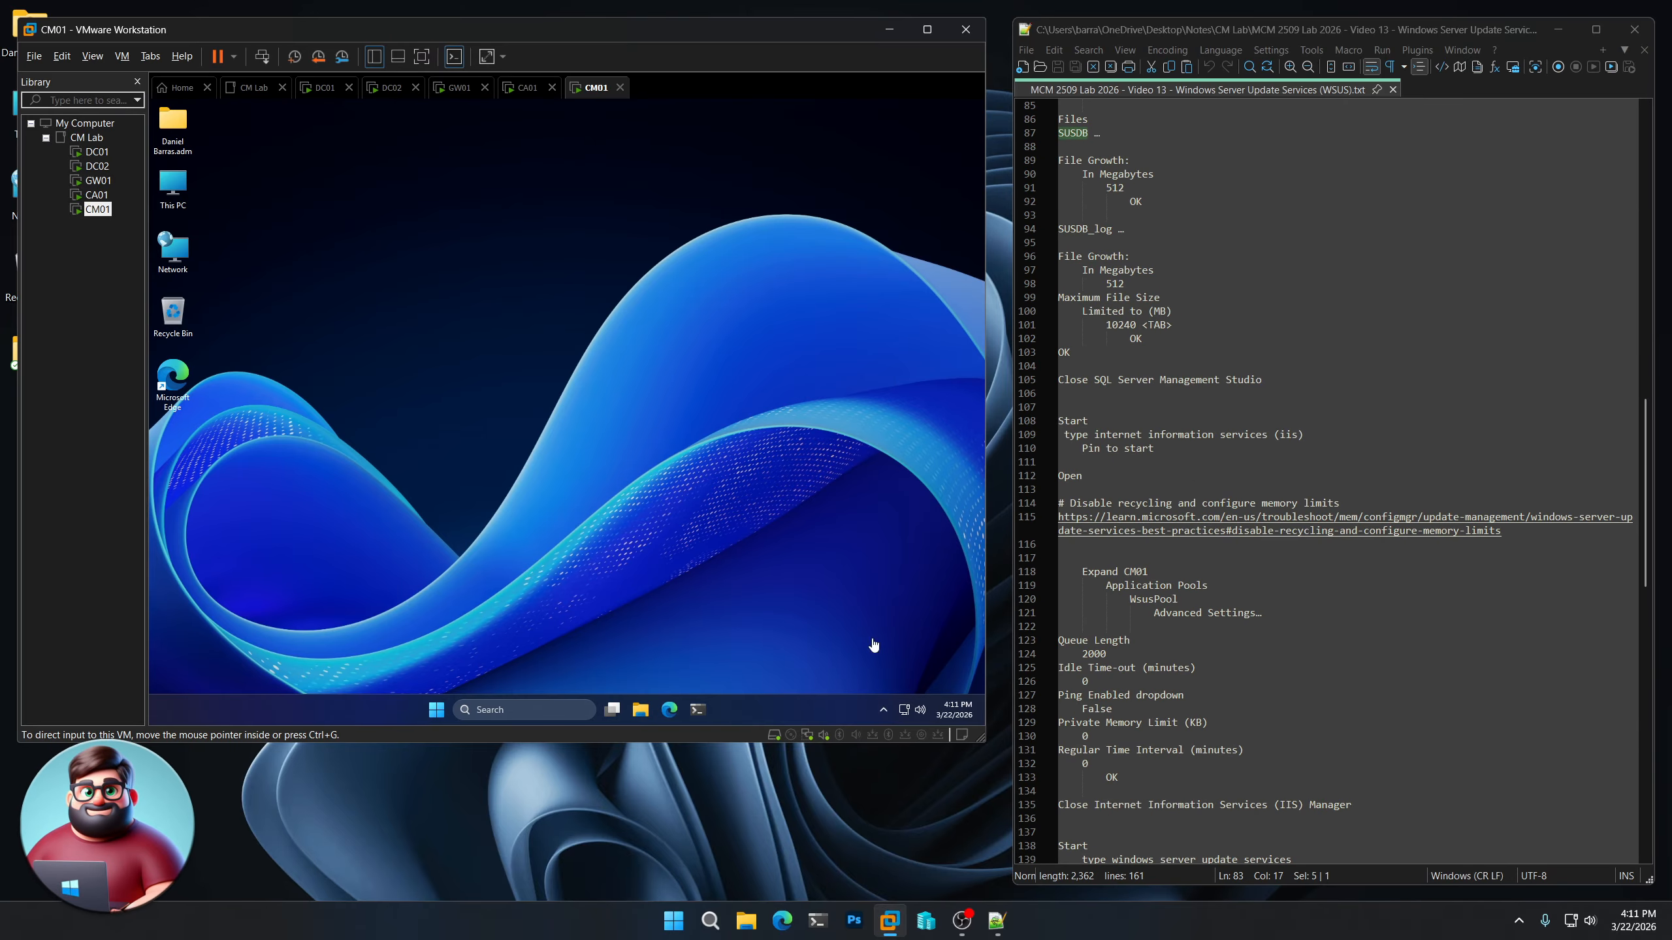
# Find Internet Information Services (IIS) Manager on CM01, pin it to Start and open it
pyautogui.click(437, 711)
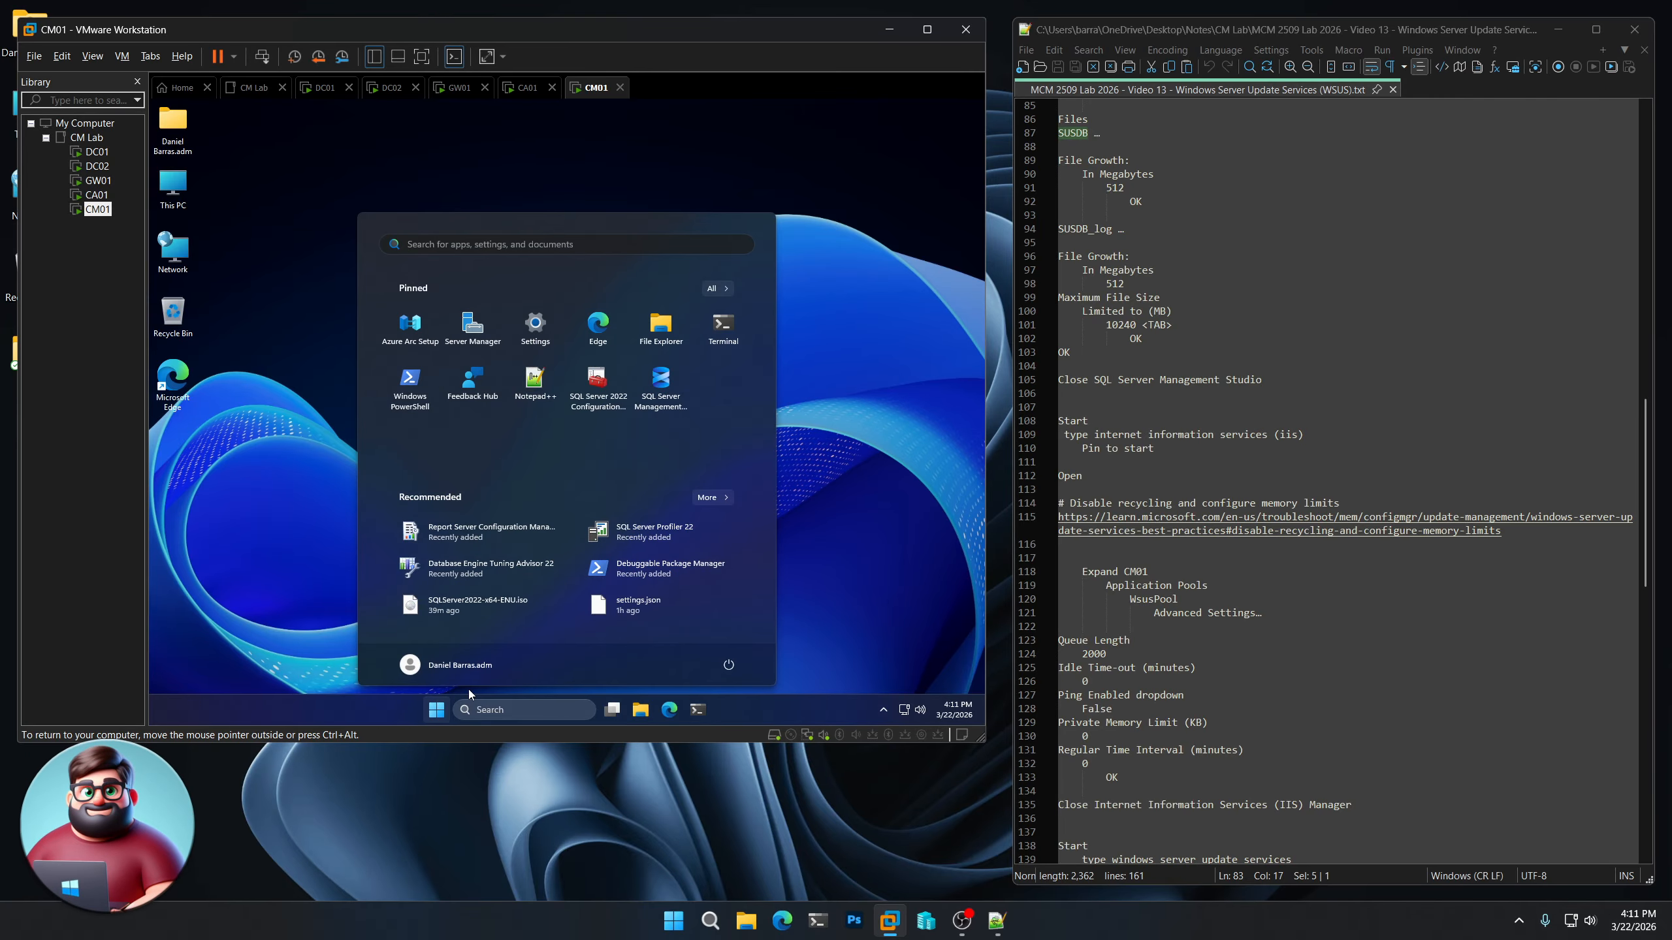
pyautogui.write('internet inform')
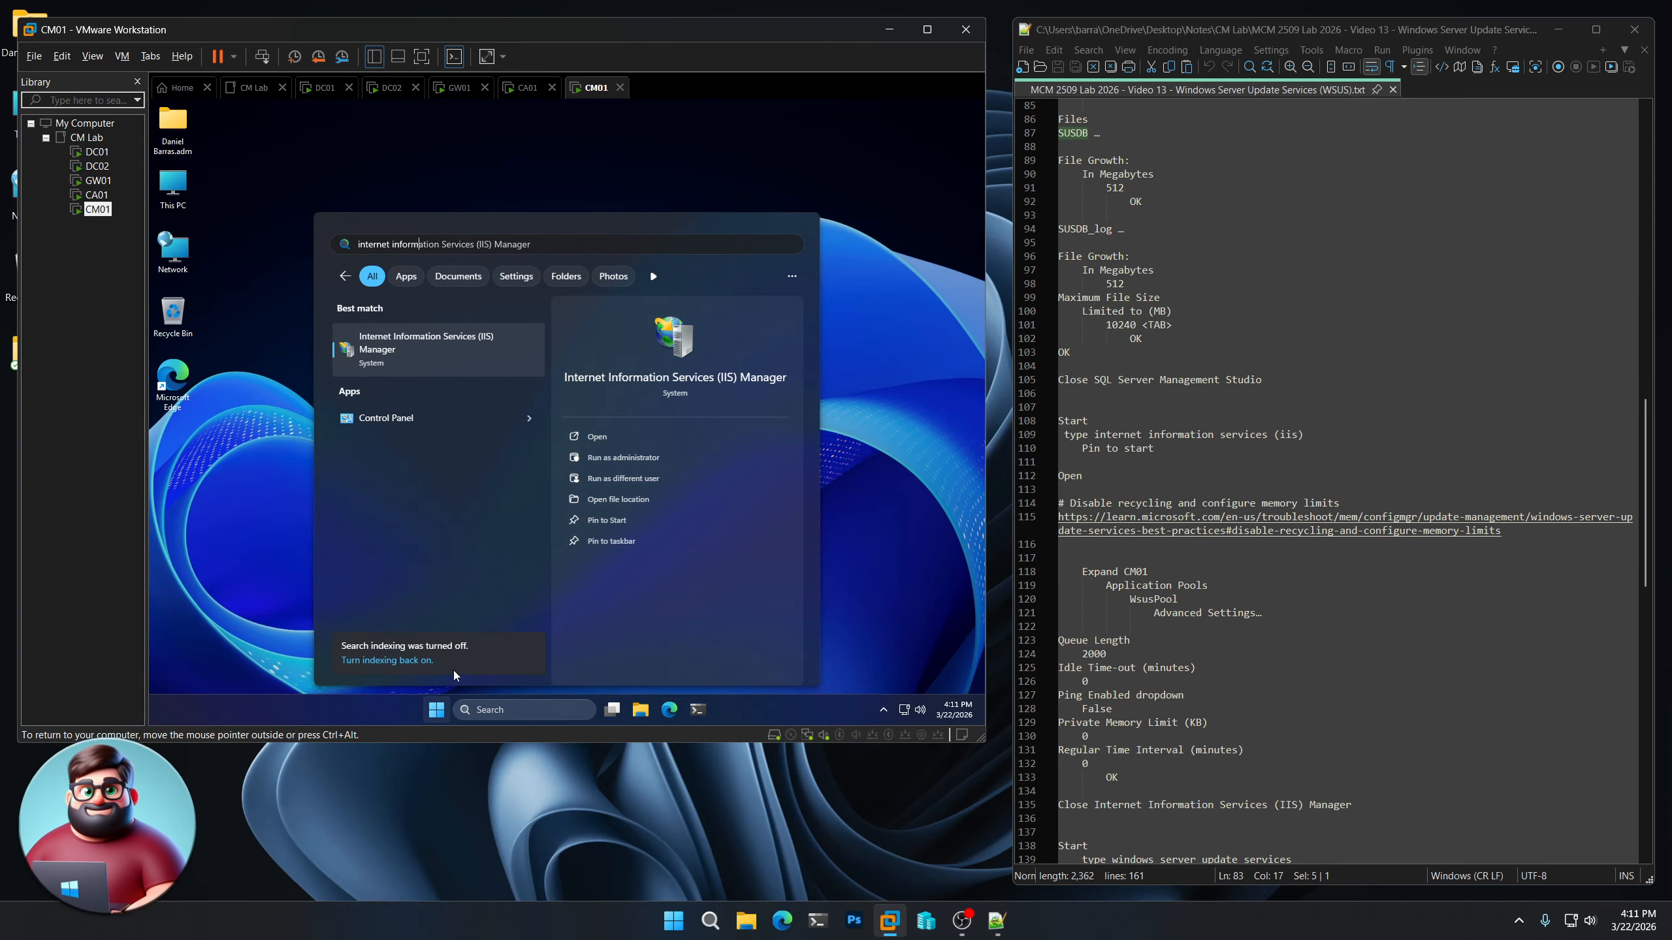
pyautogui.click(594, 521)
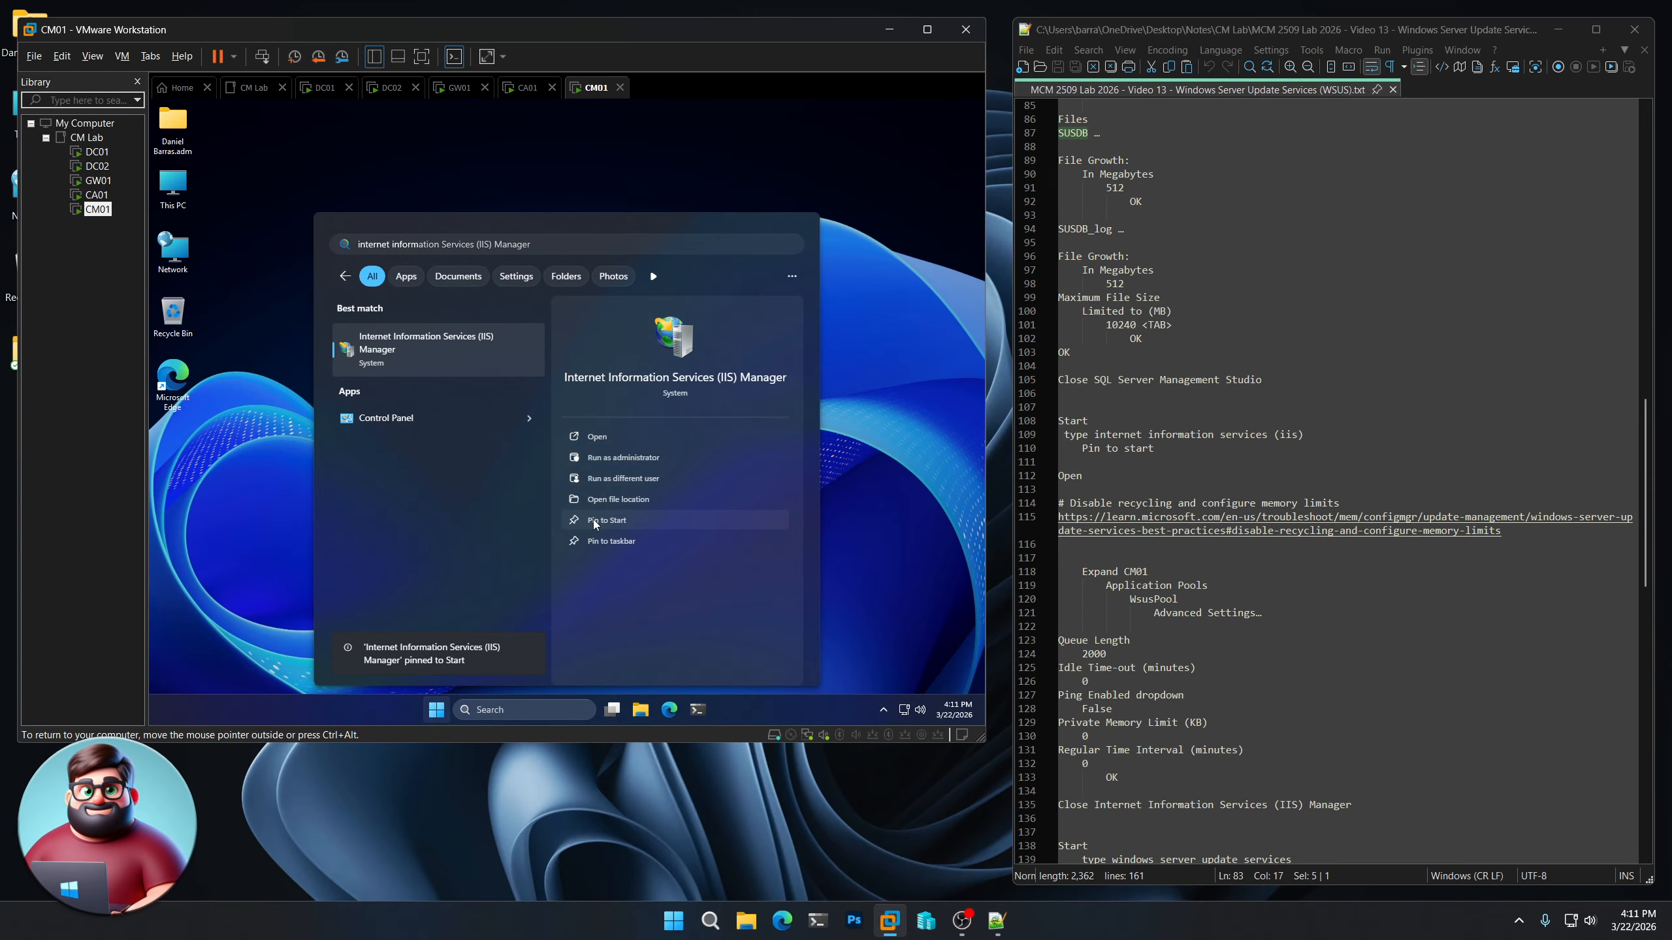
pyautogui.click(598, 439)
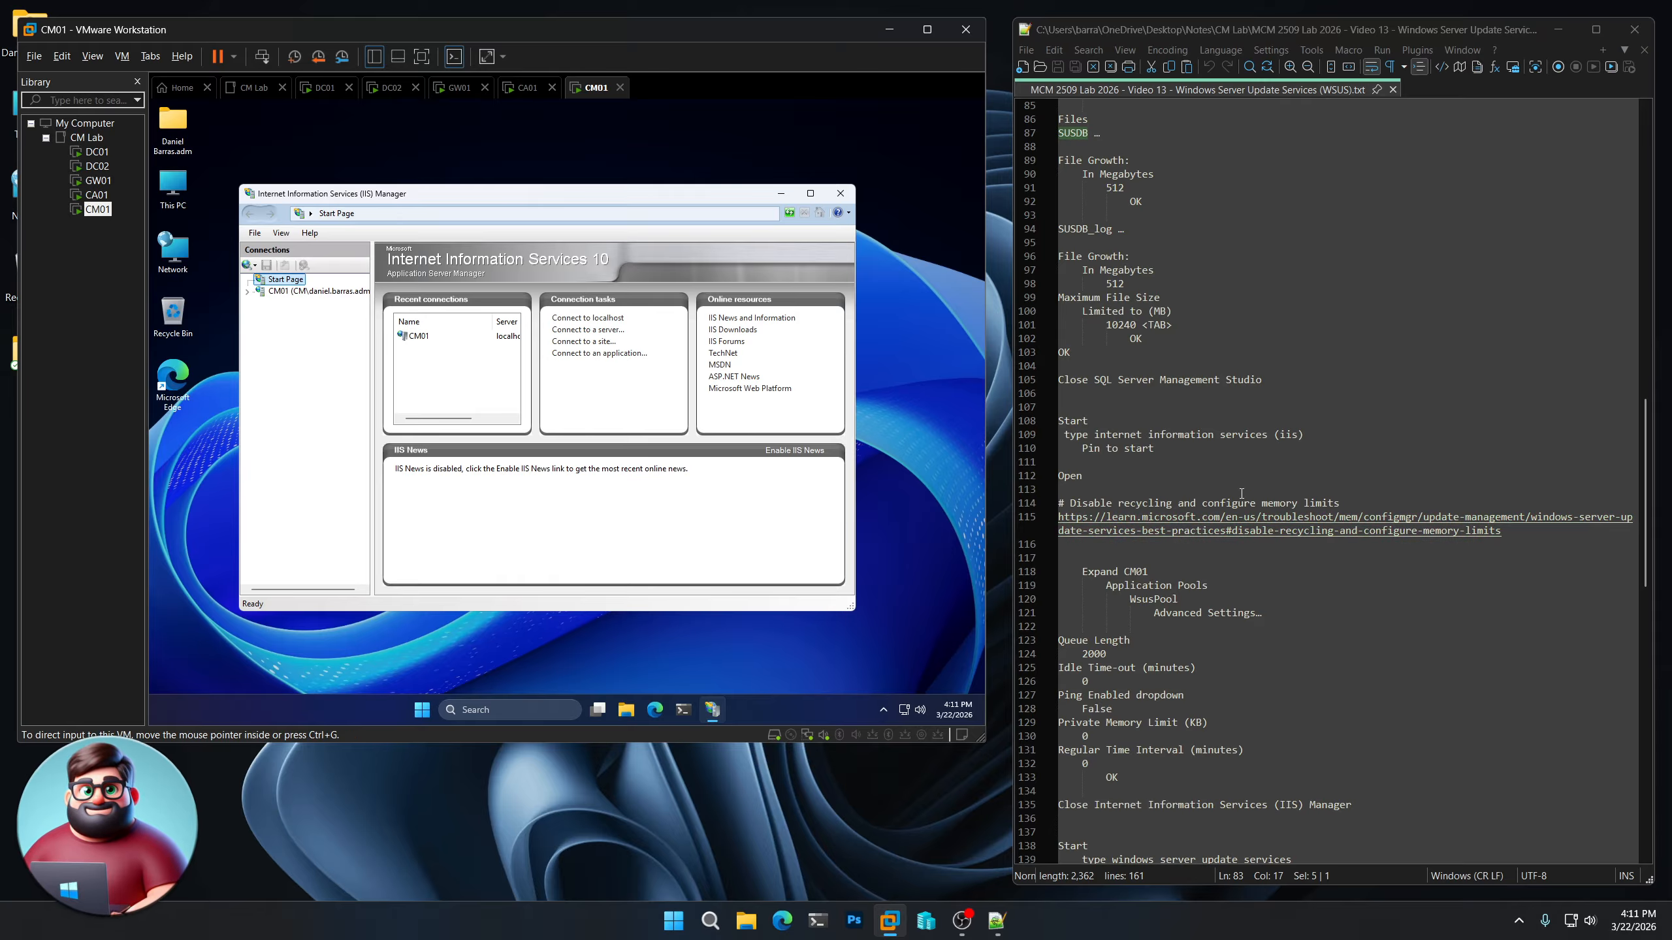
# Review the Microsoft Learn guidance linked in the notes on disabling recycling and configuring memory limits, and close the browser
pyautogui.click(1235, 526)
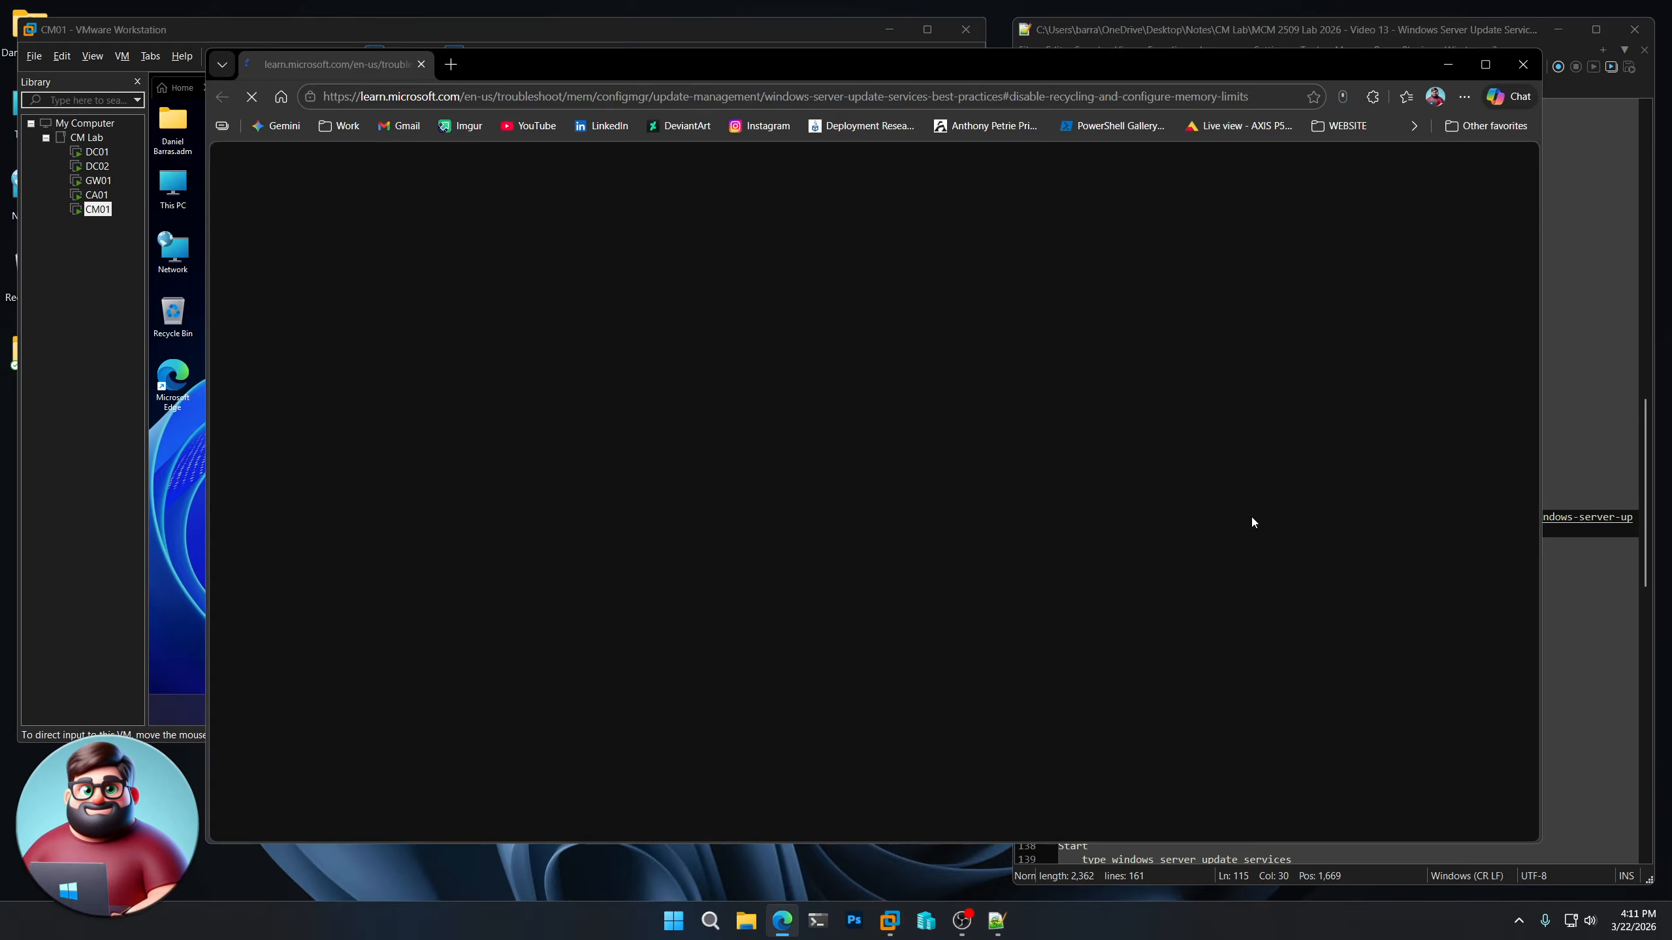
pyautogui.scroll(-5, 868, 579)
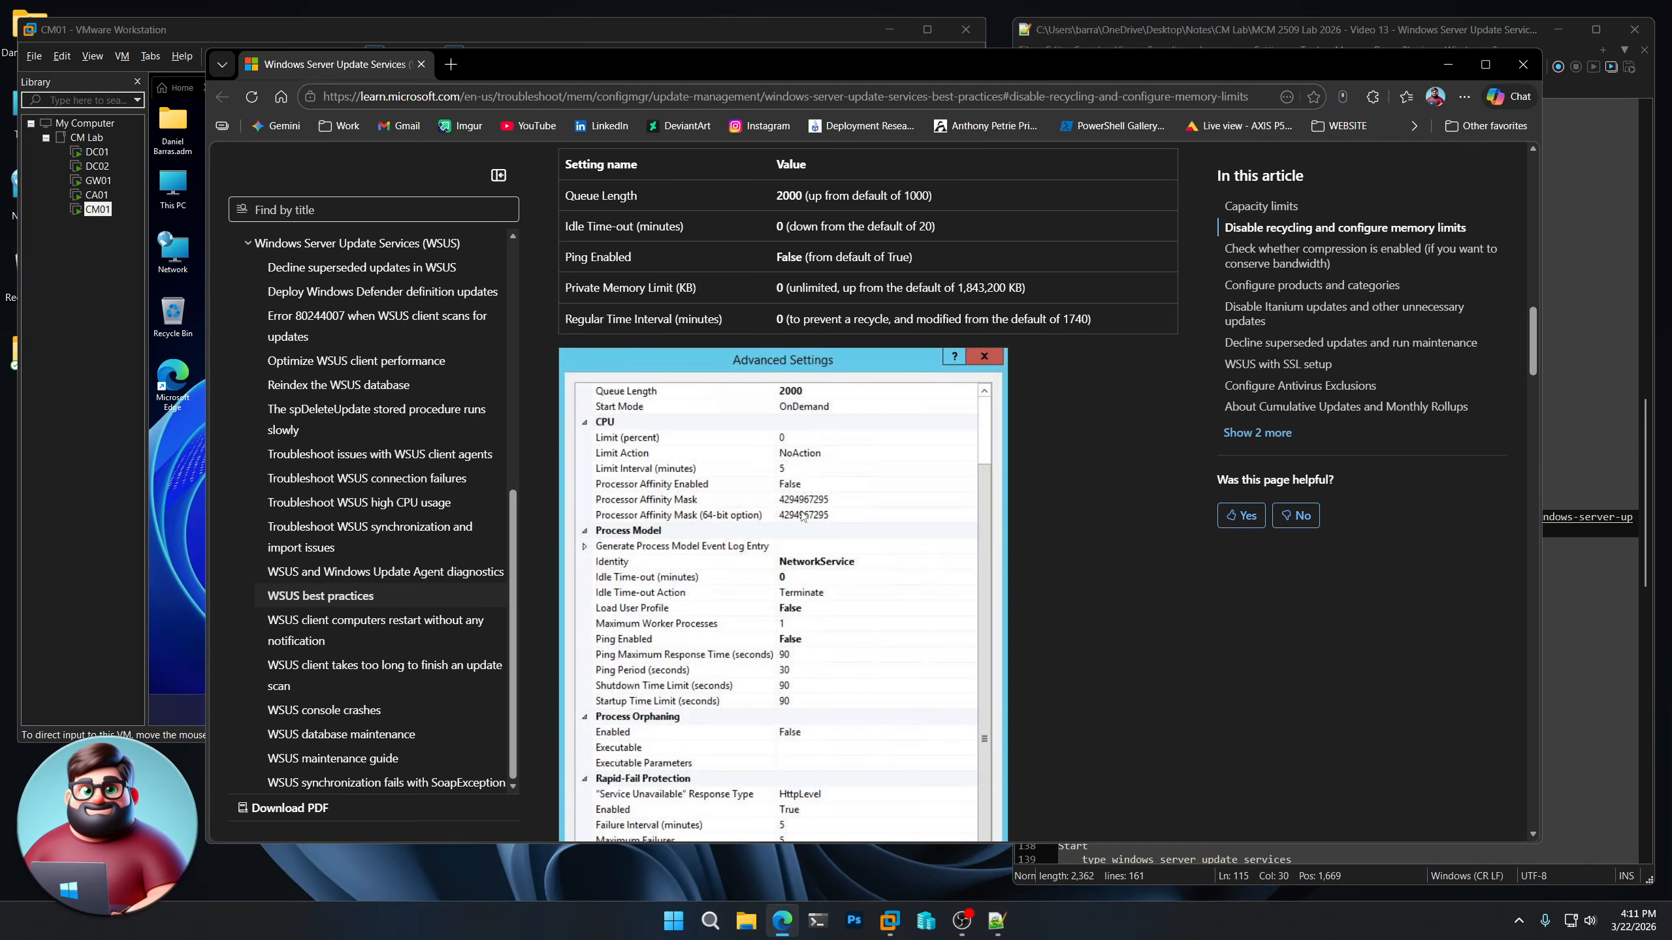
pyautogui.scroll(-3, 802, 521)
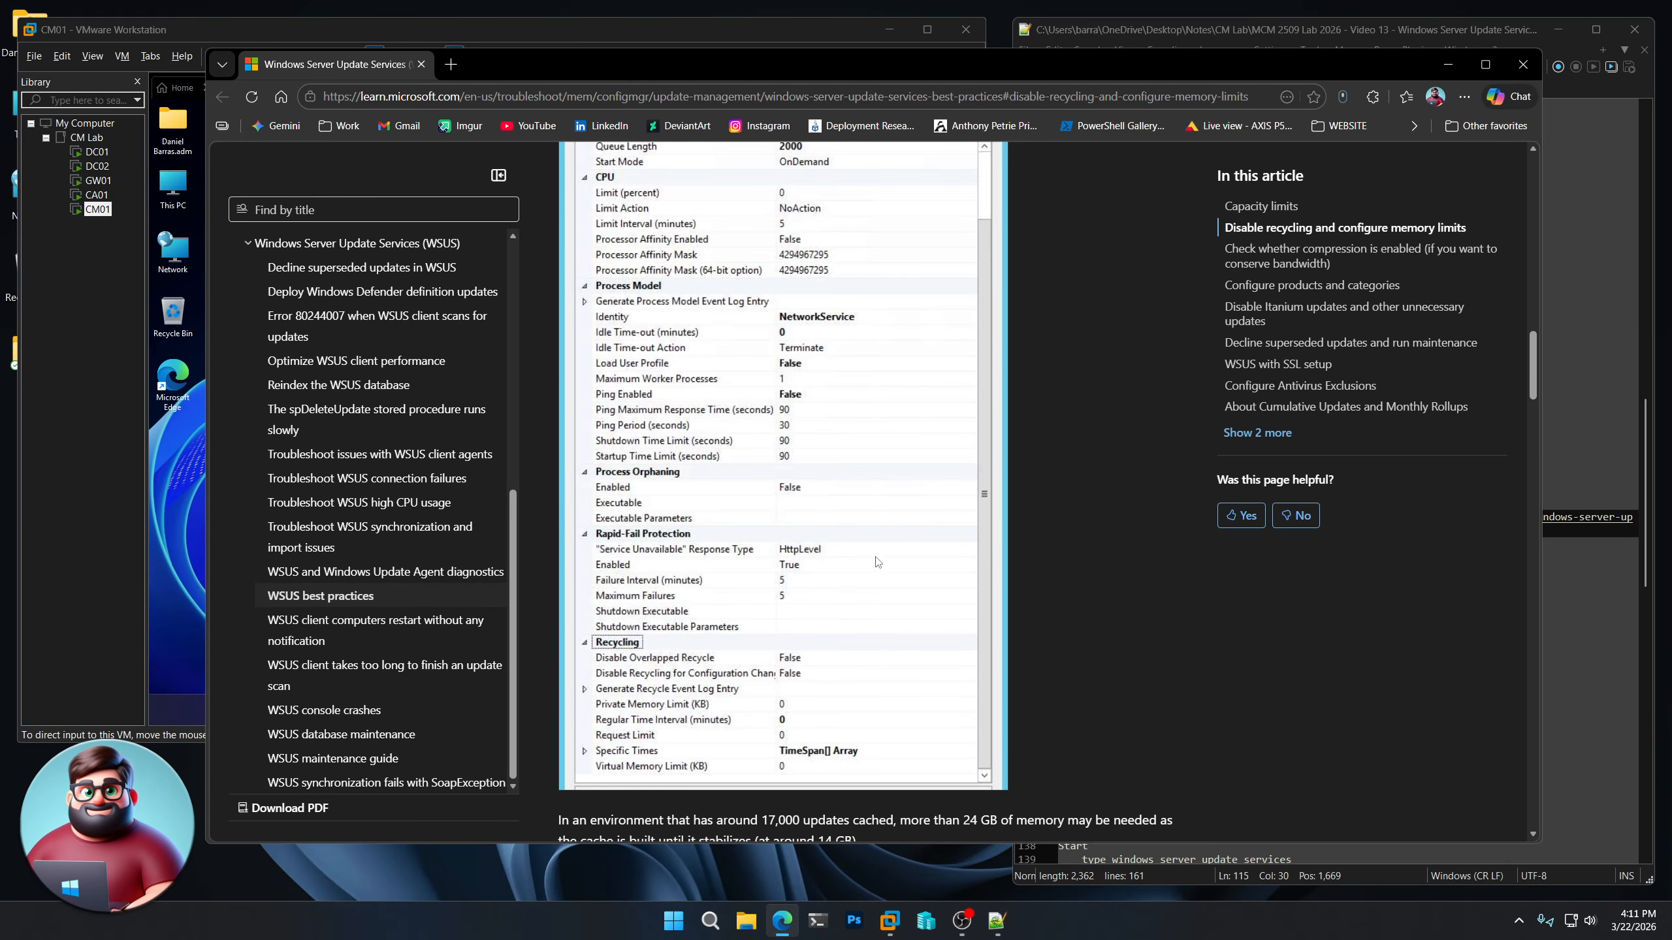
pyautogui.click(1522, 64)
pyautogui.scroll(-2, 1273, 572)
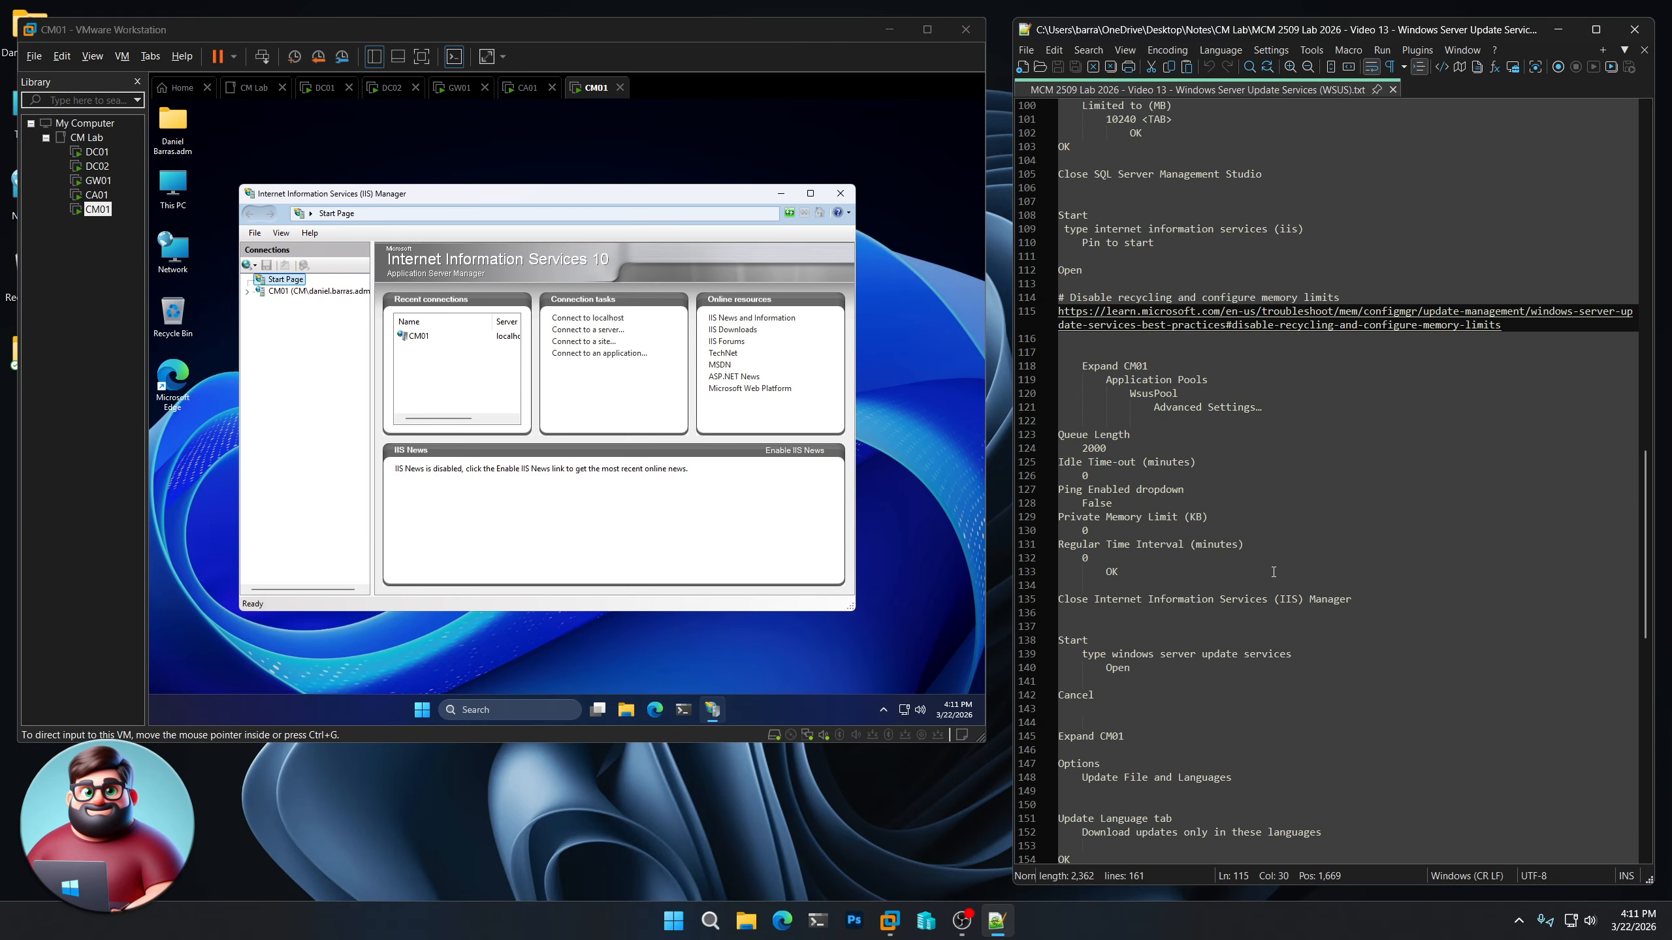
# Open the advanced settings of the WsusPool application pool under CM01 in IIS Manager
pyautogui.click(266, 329)
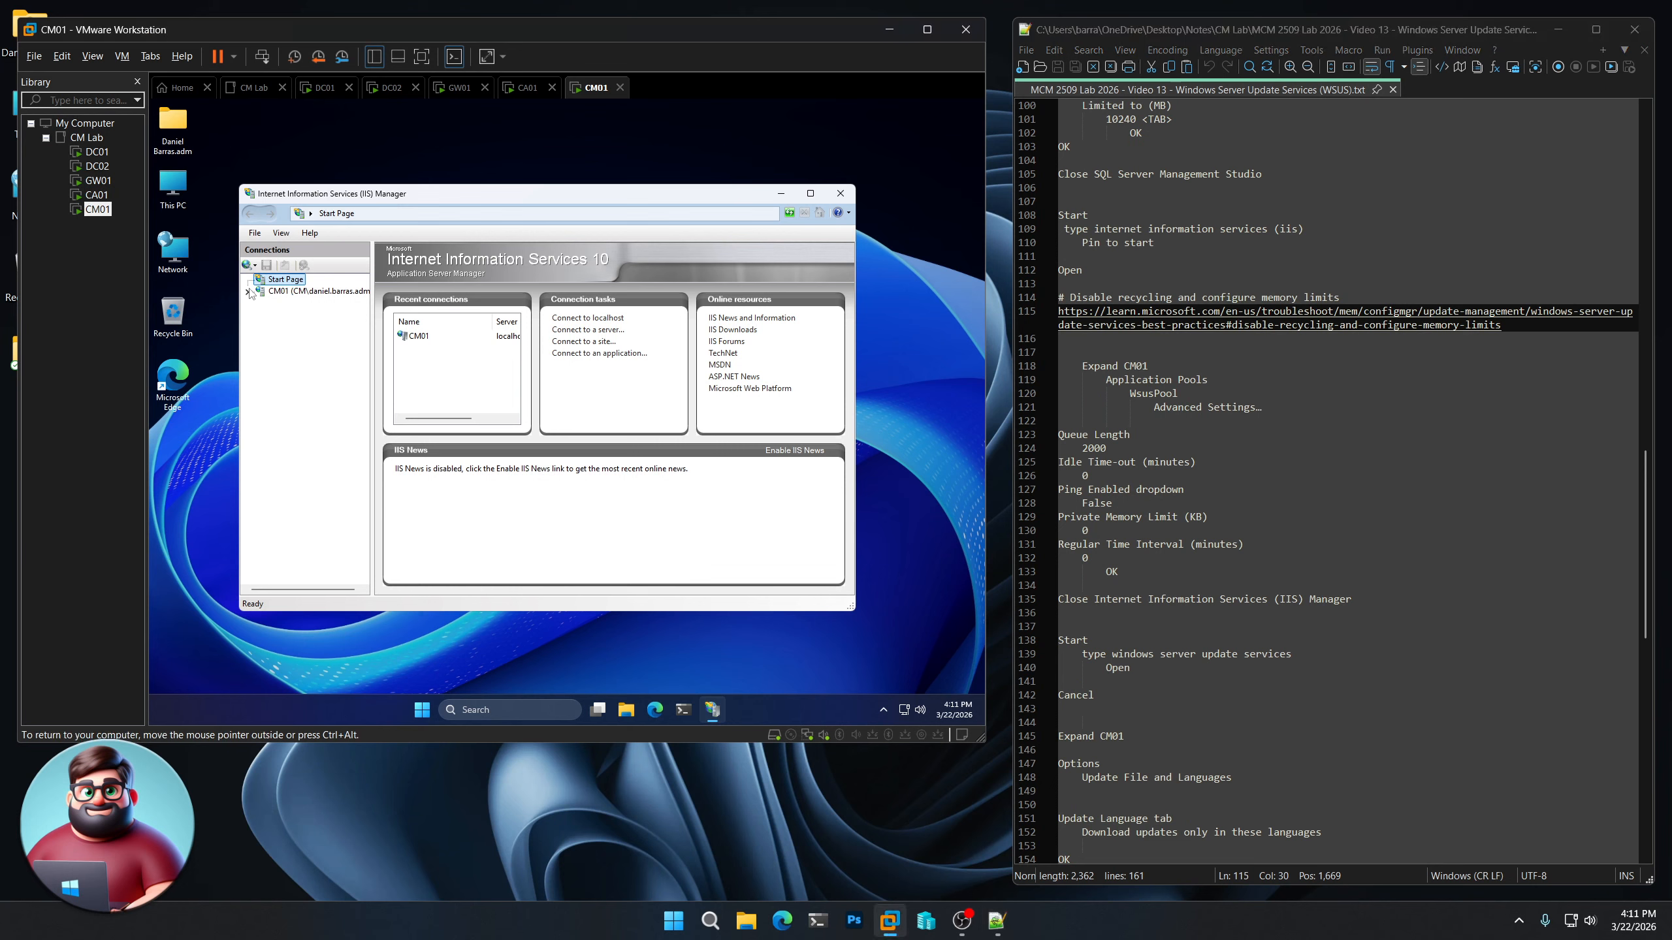
pyautogui.click(249, 292)
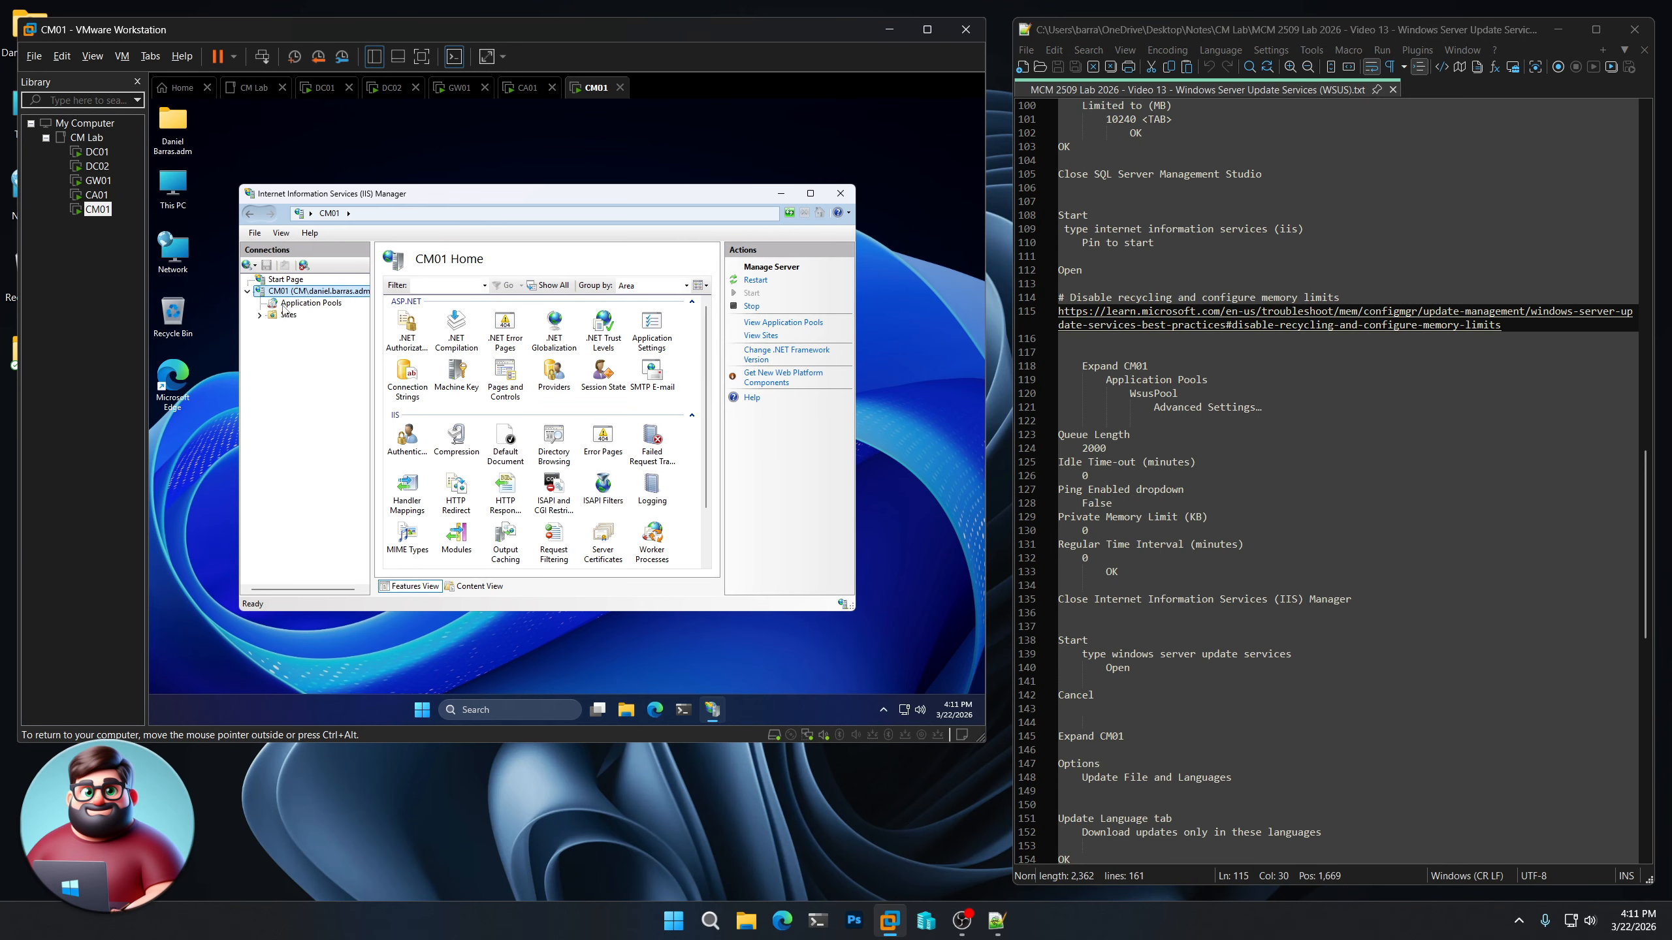
pyautogui.click(303, 304)
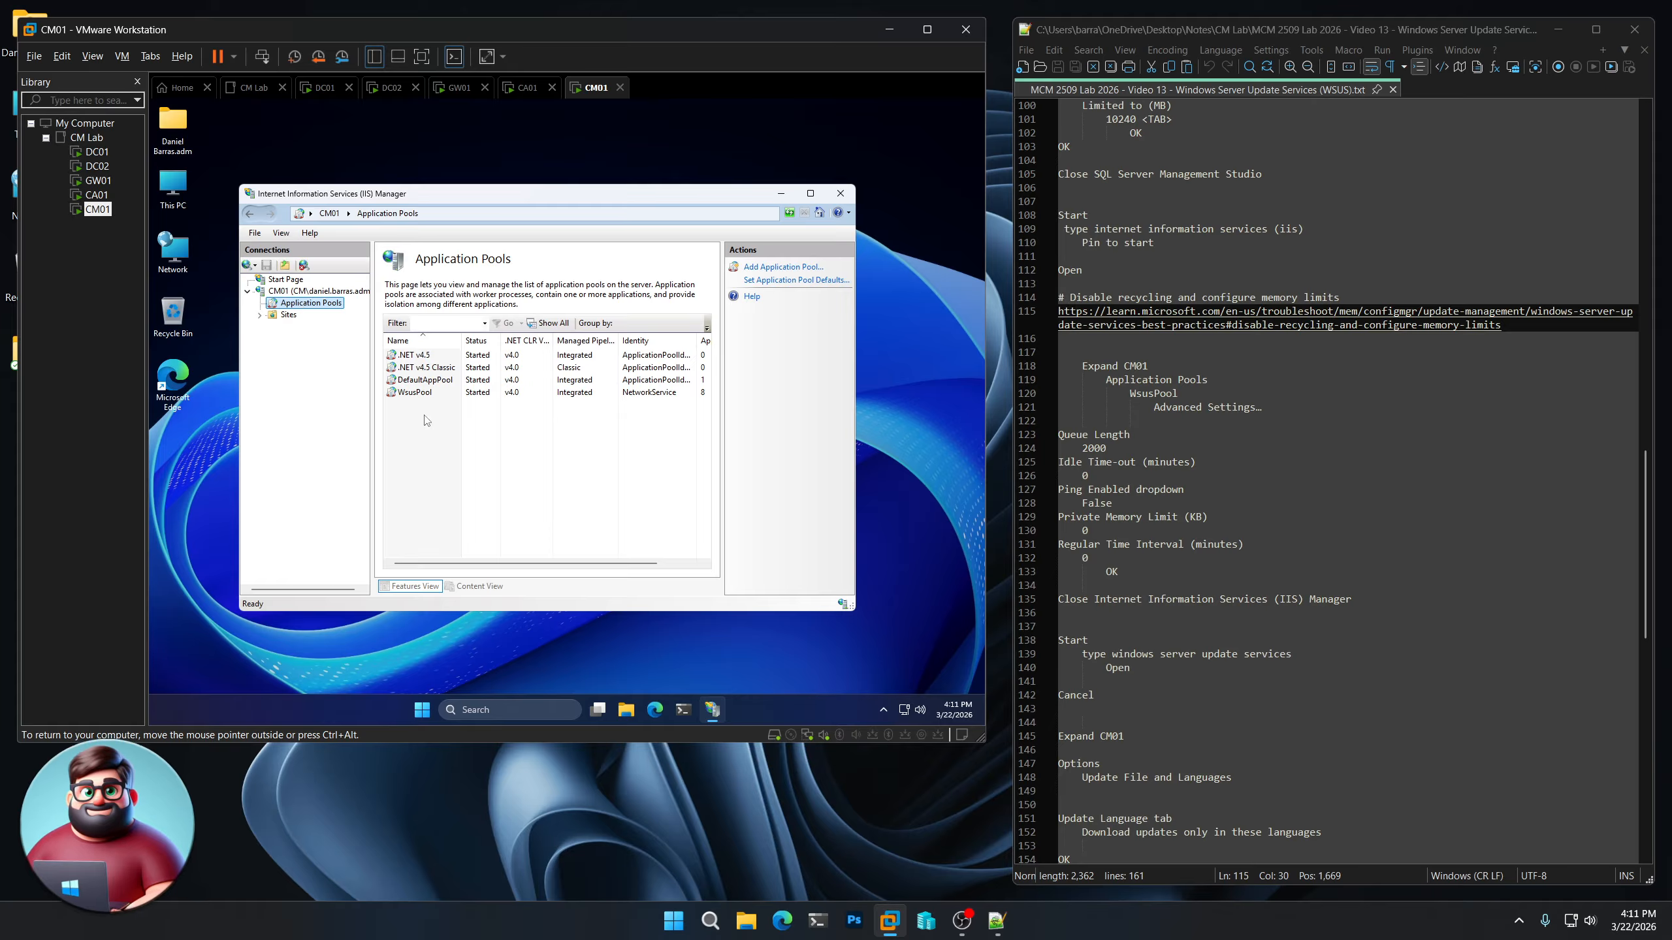
pyautogui.click(421, 394)
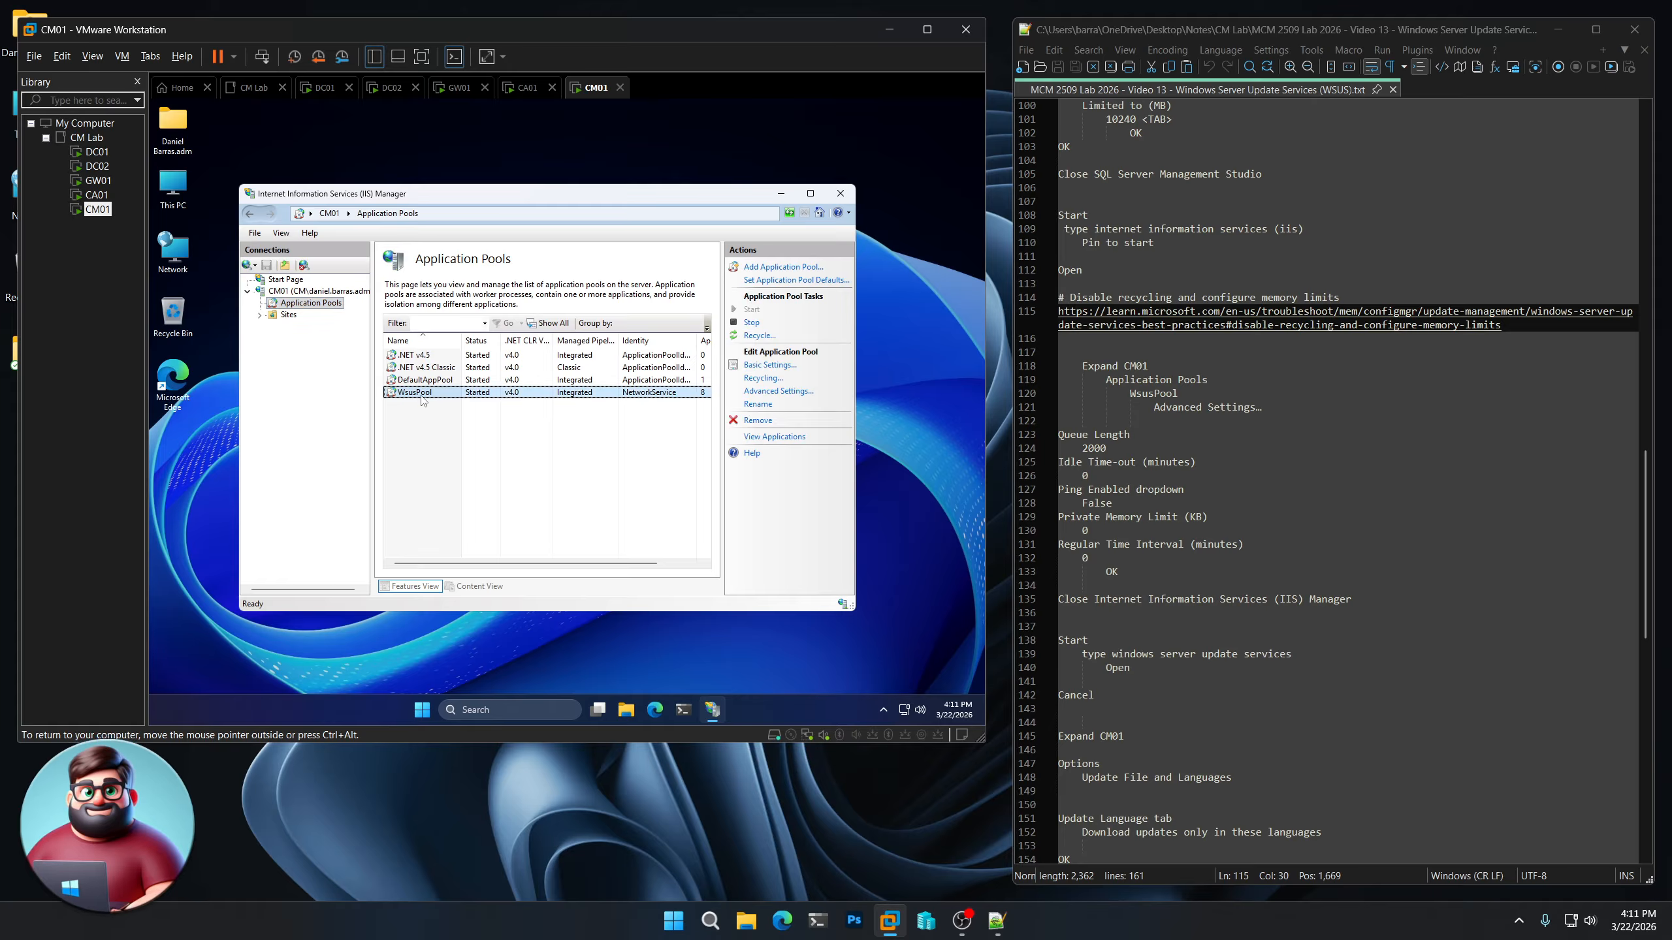
pyautogui.click(807, 392)
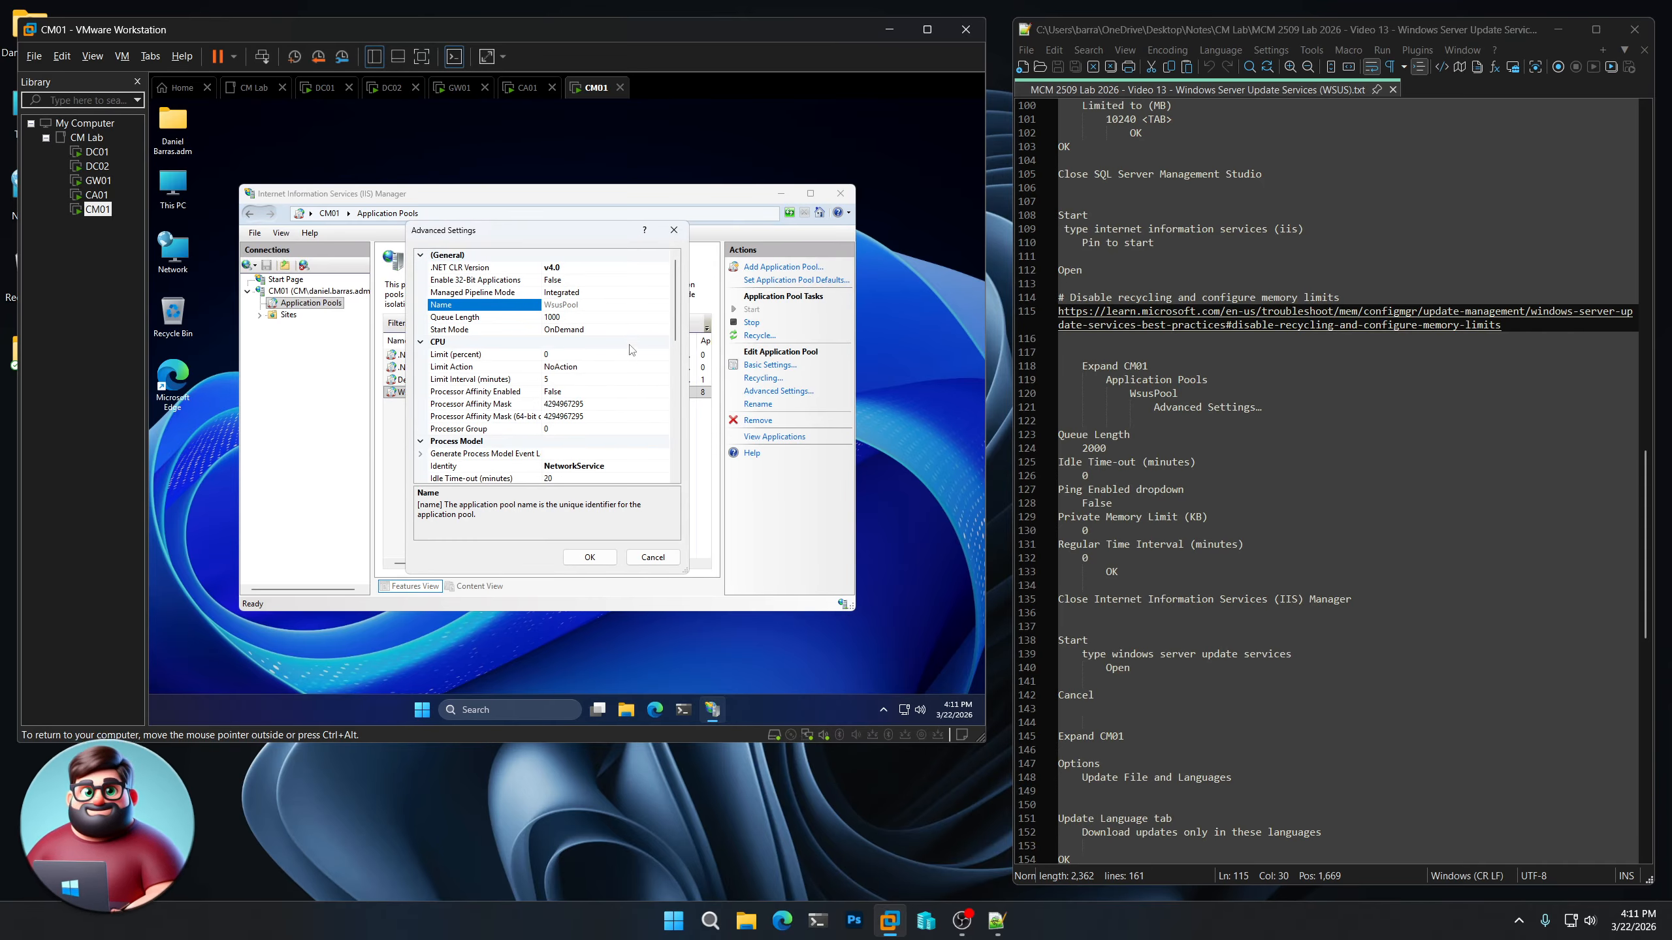
# Set the WsusPool Queue Length to 2000
pyautogui.click(539, 316)
pyautogui.click(538, 316)
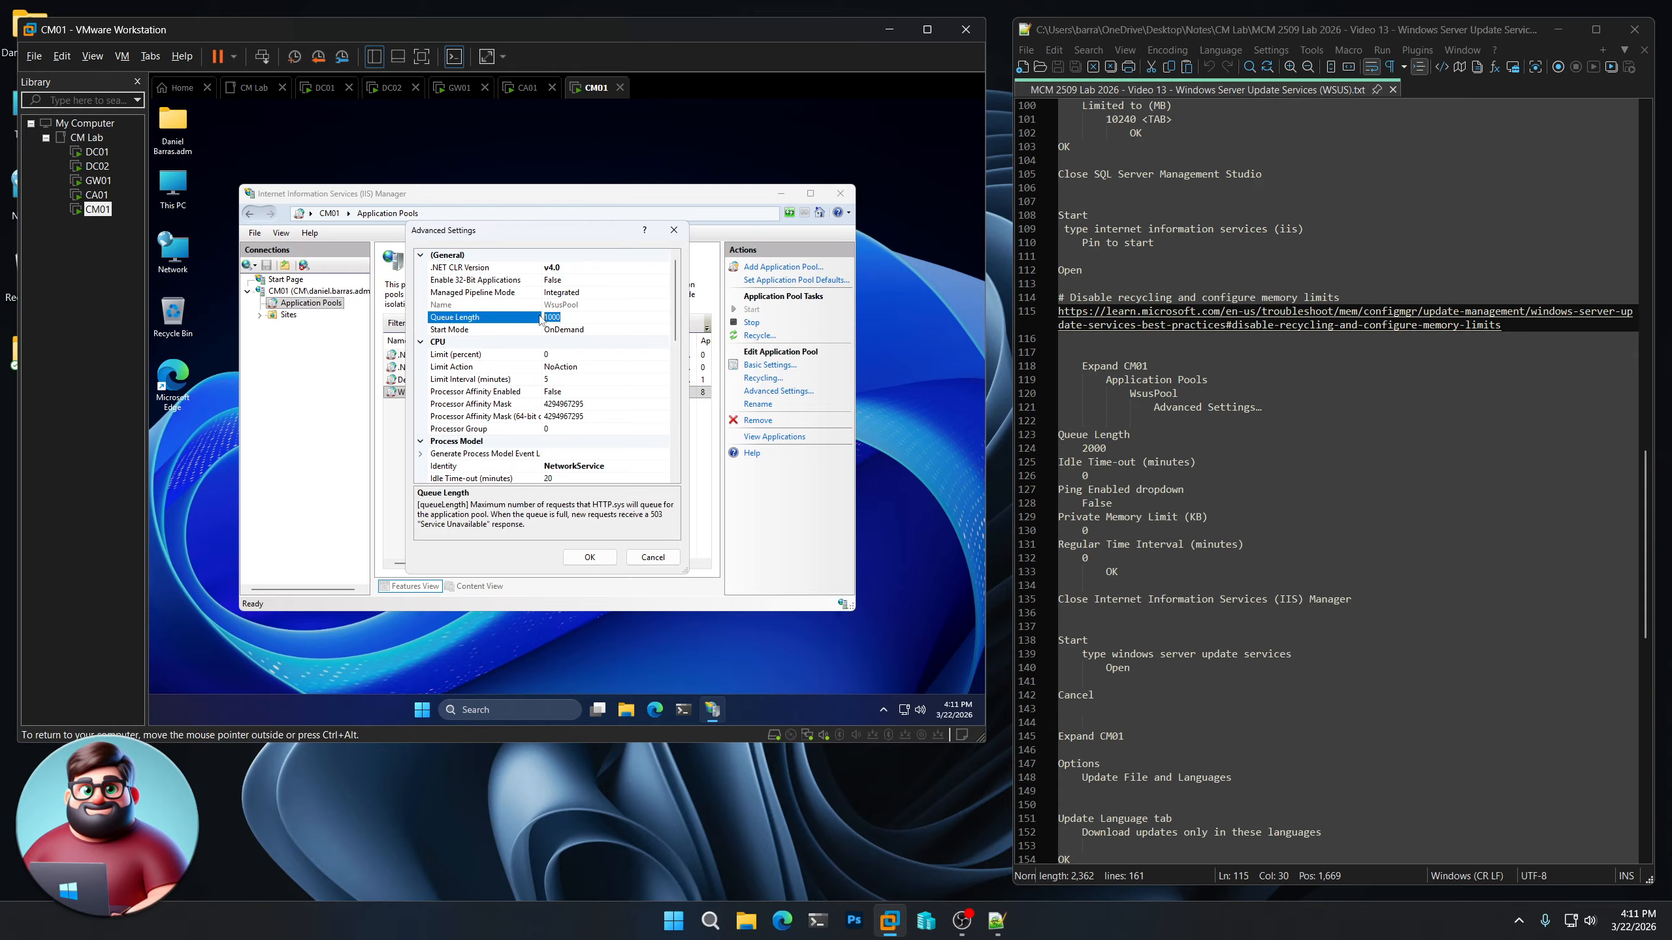
pyautogui.write('2')
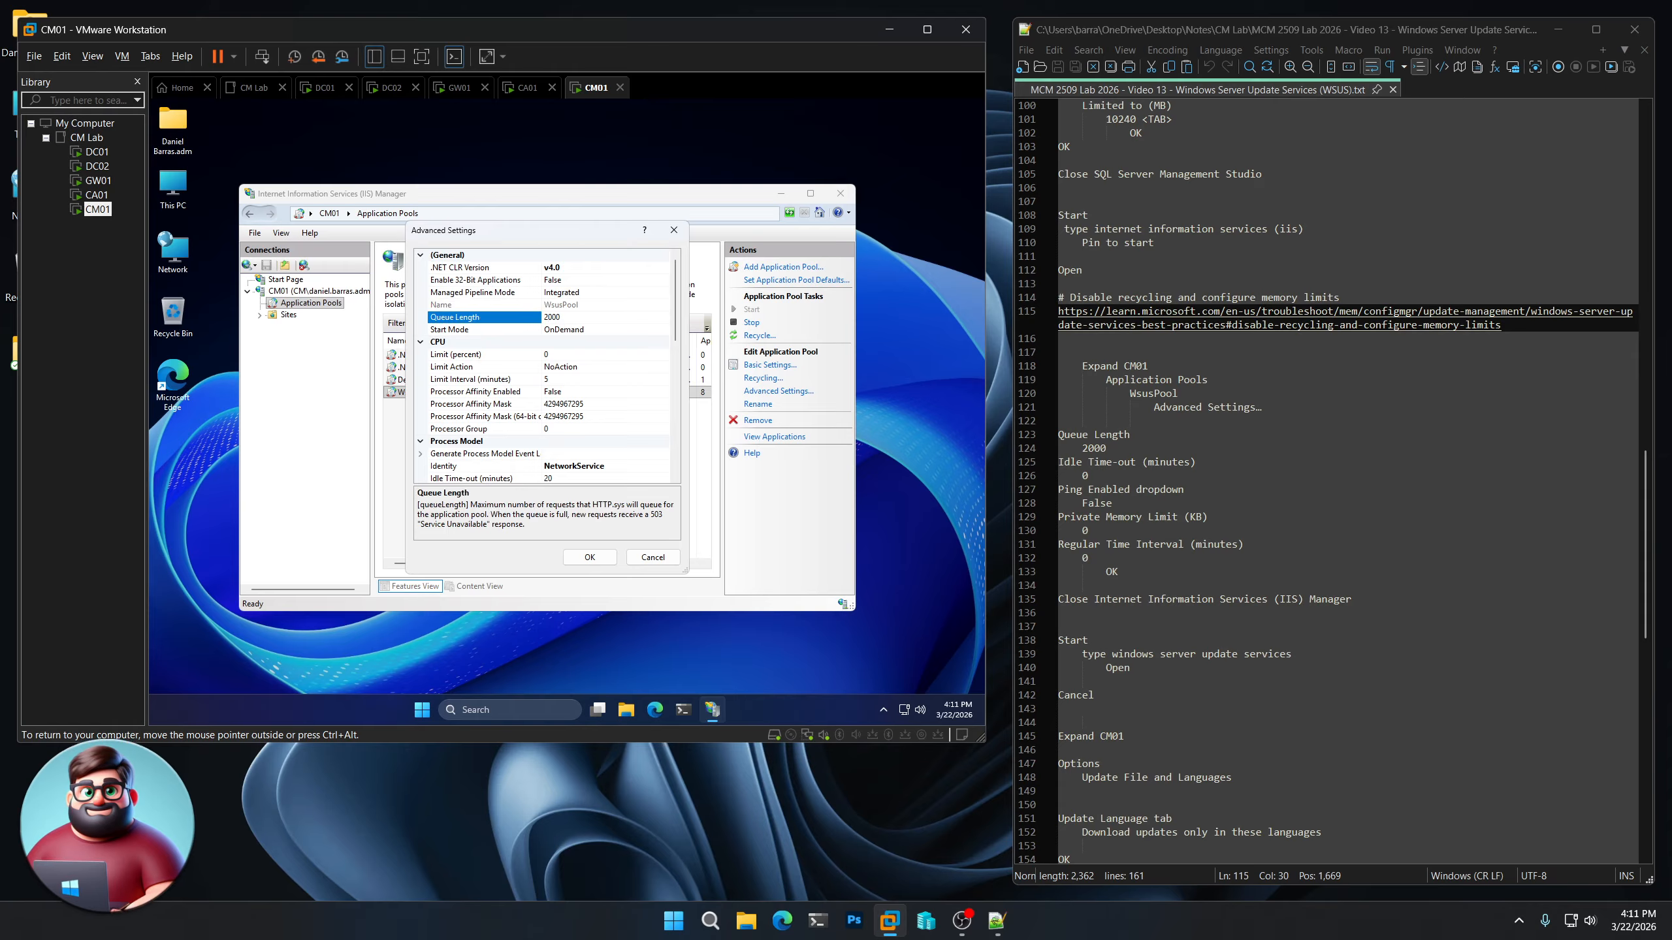
pyautogui.press('Tab')
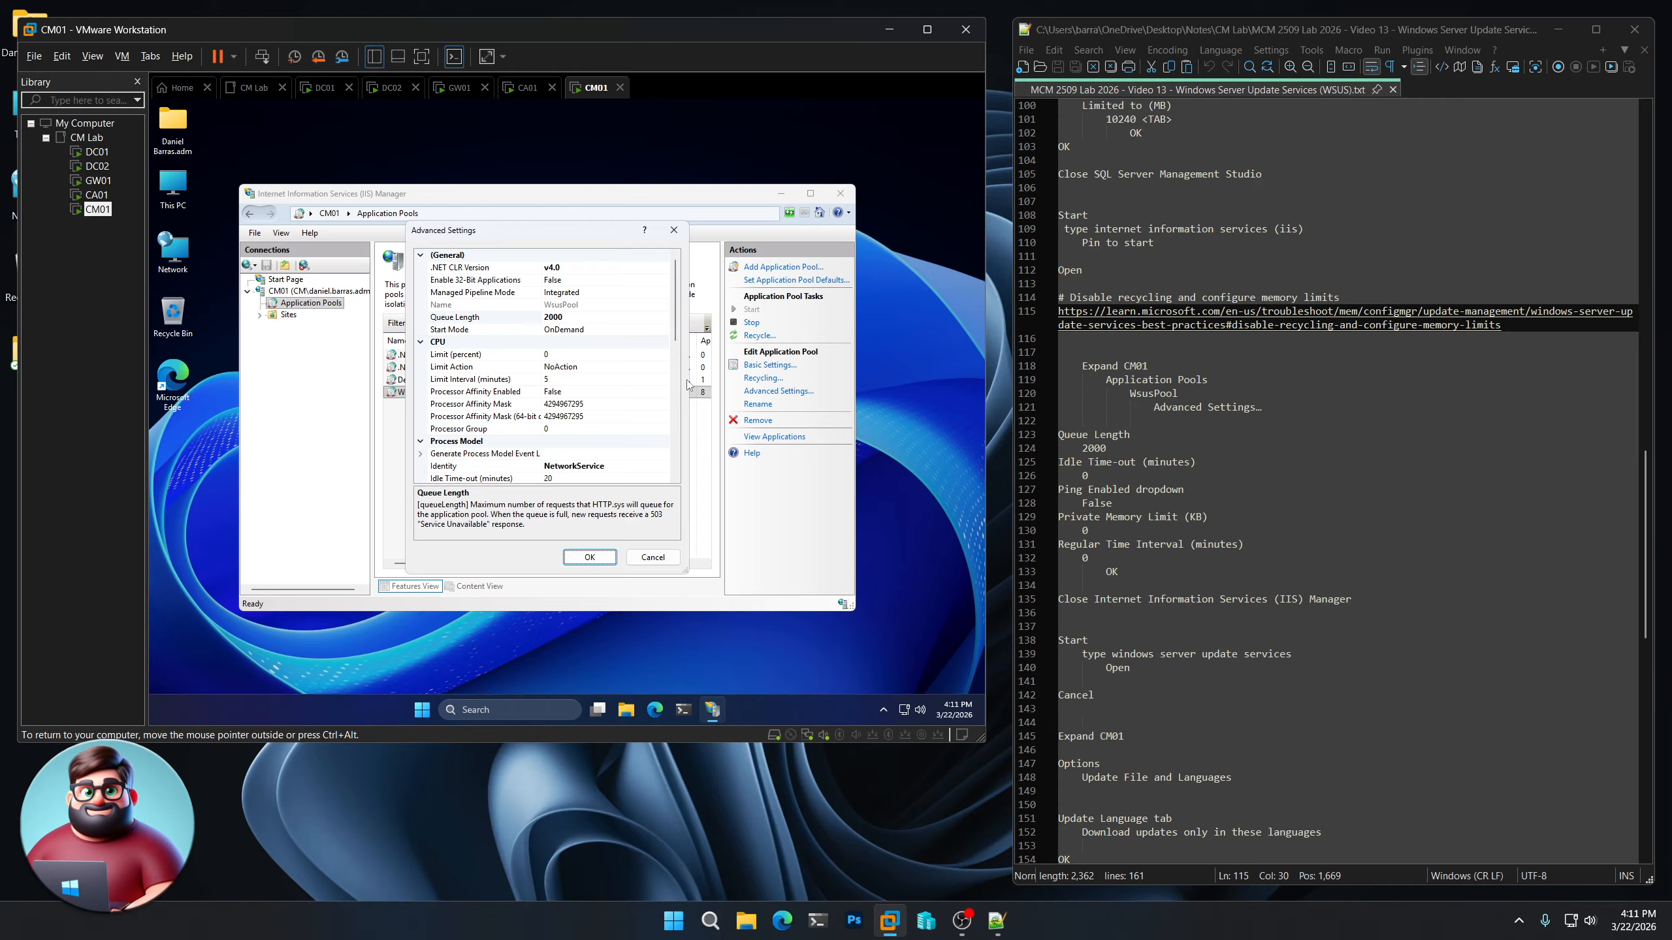
# Set the pool's Idle Time-out to 0 minutes and Ping Enabled to False in the Process Model settings
pyautogui.scroll(-2, 621, 392)
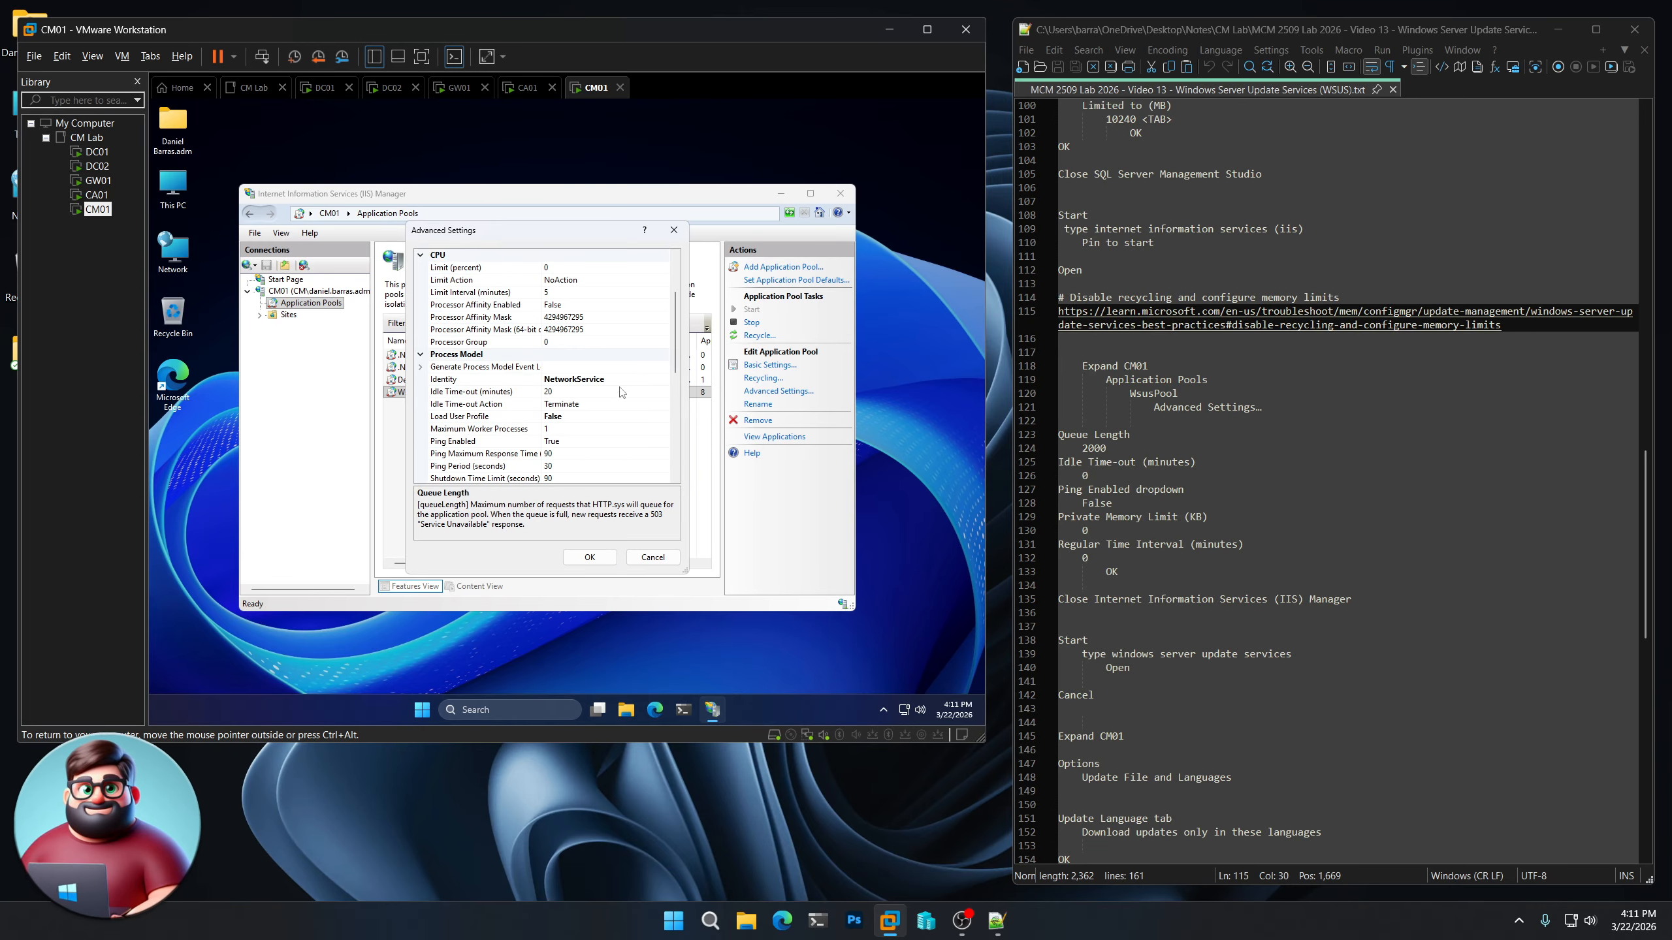
pyautogui.click(619, 391)
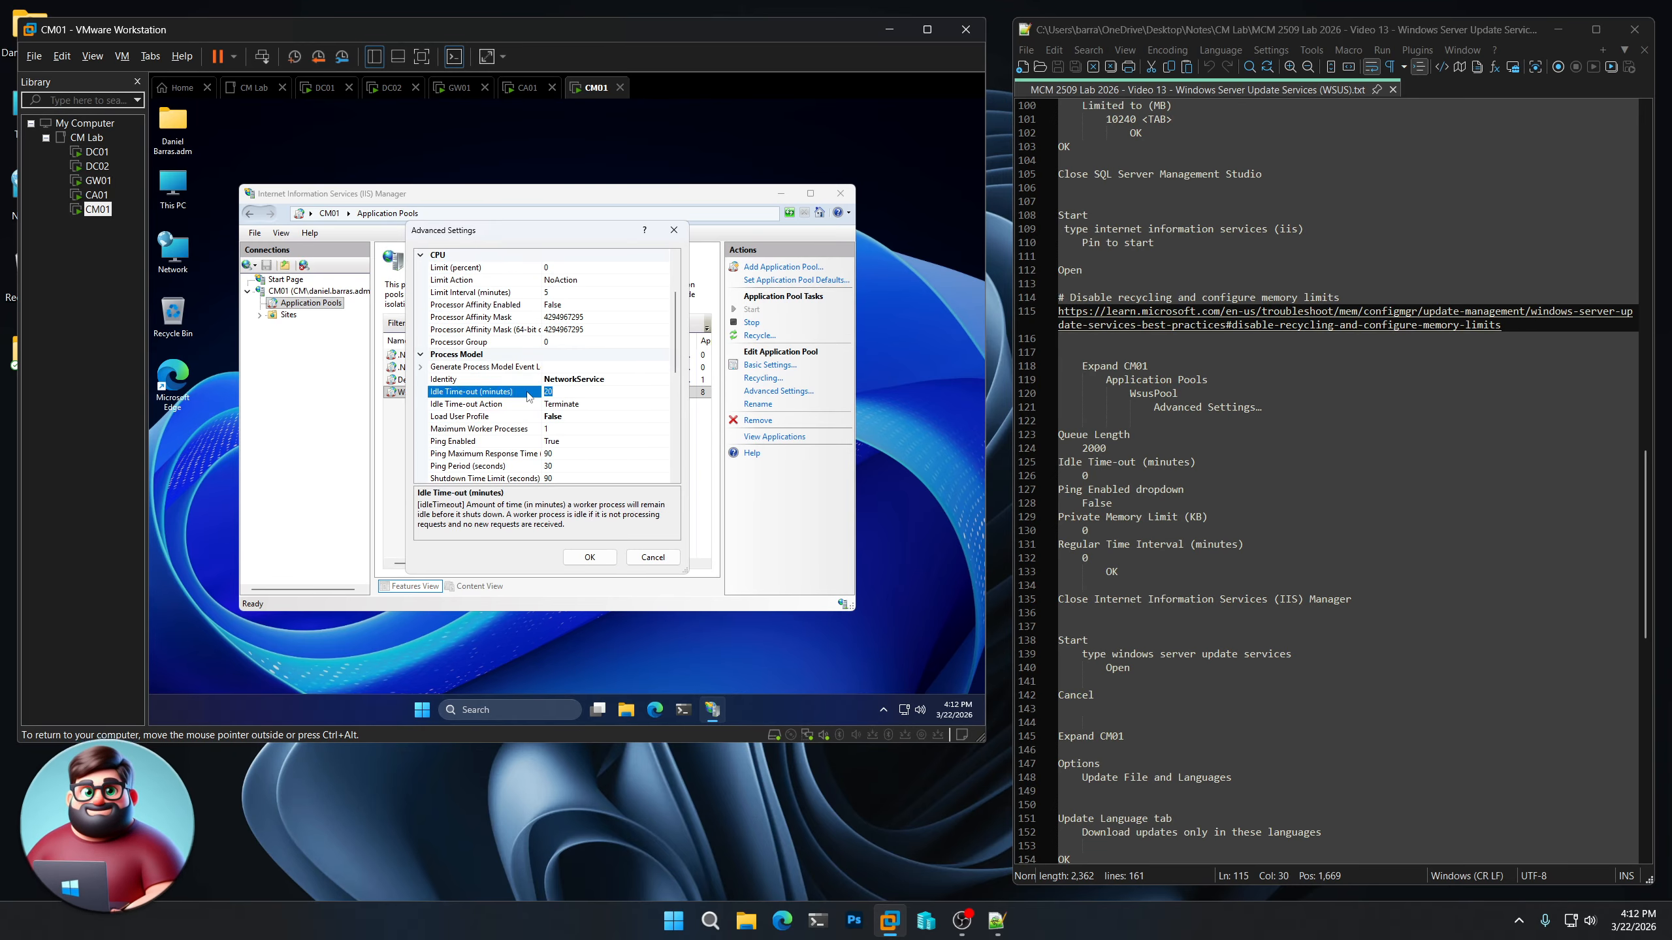
pyautogui.write('0')
pyautogui.press('Tab')
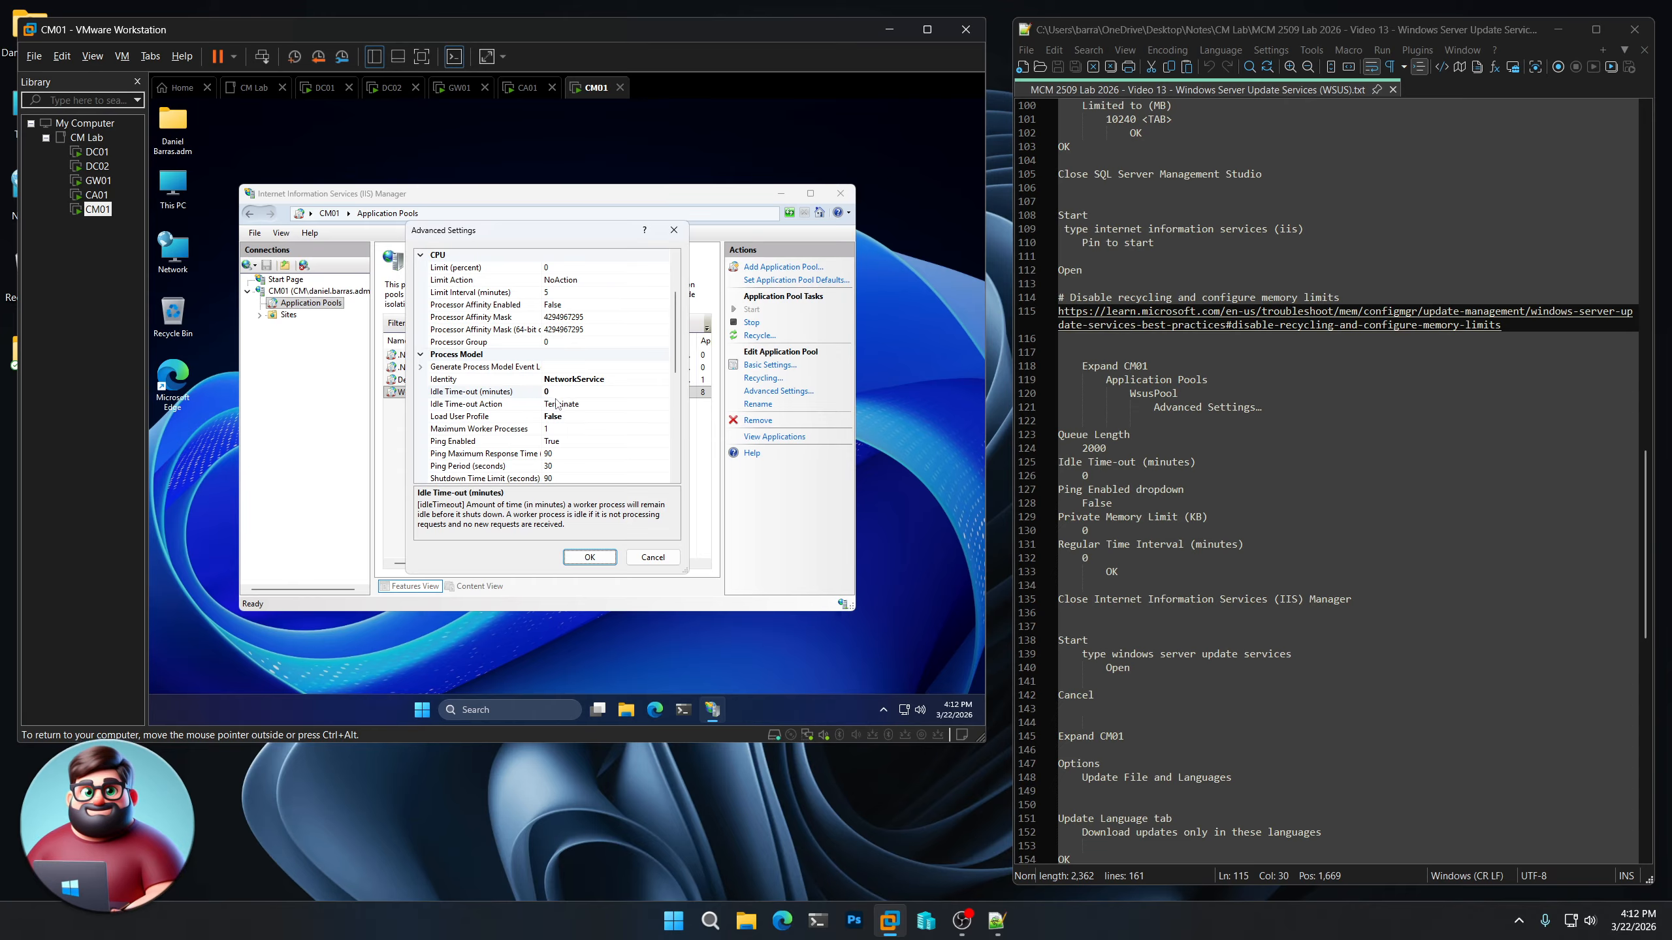
pyautogui.click(580, 441)
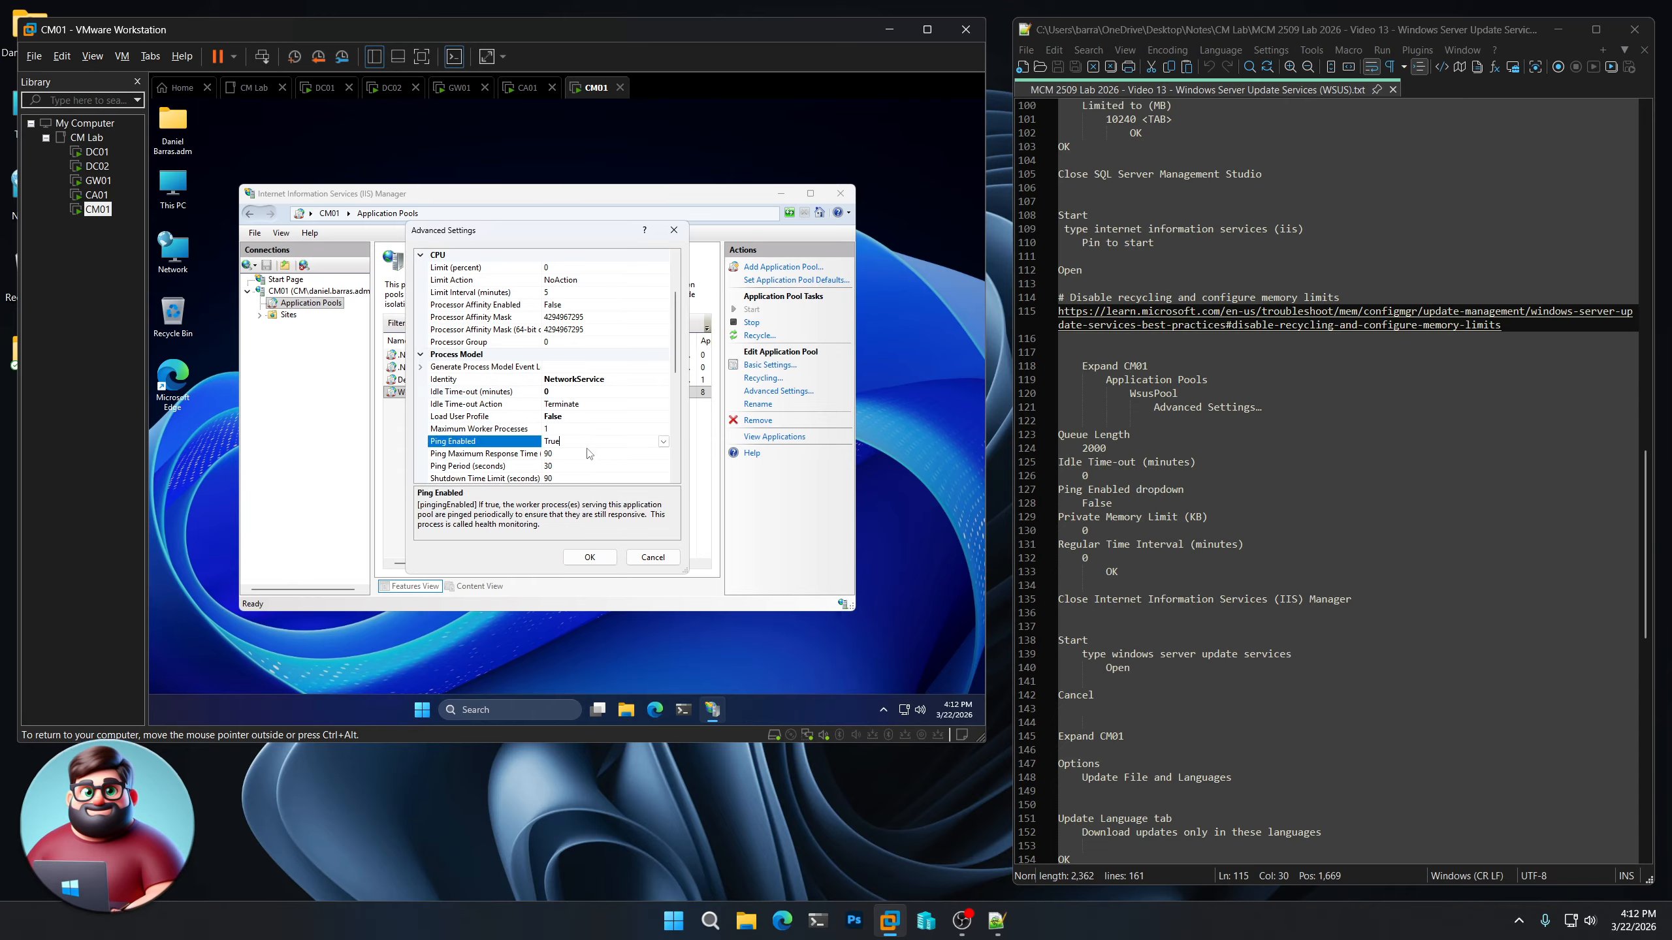
pyautogui.click(664, 441)
pyautogui.click(640, 467)
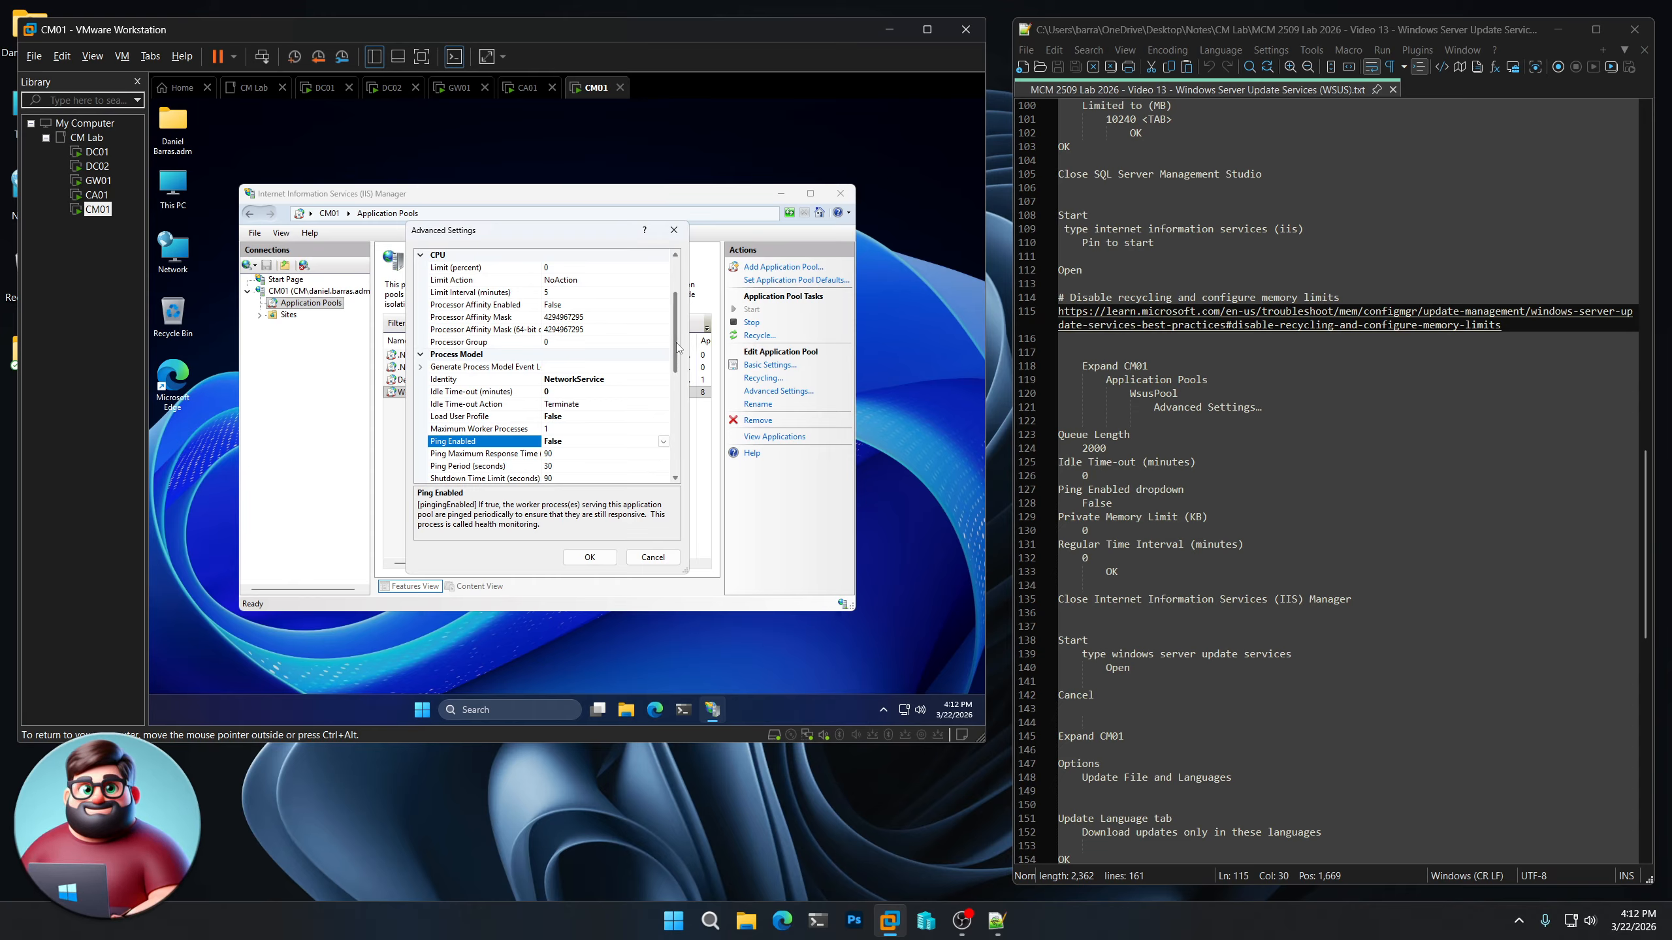
# Set the Private Memory Limit to 0 KB in the pool's Recycling settings
pyautogui.moveTo(675, 347); pyautogui.dragTo(680, 450)
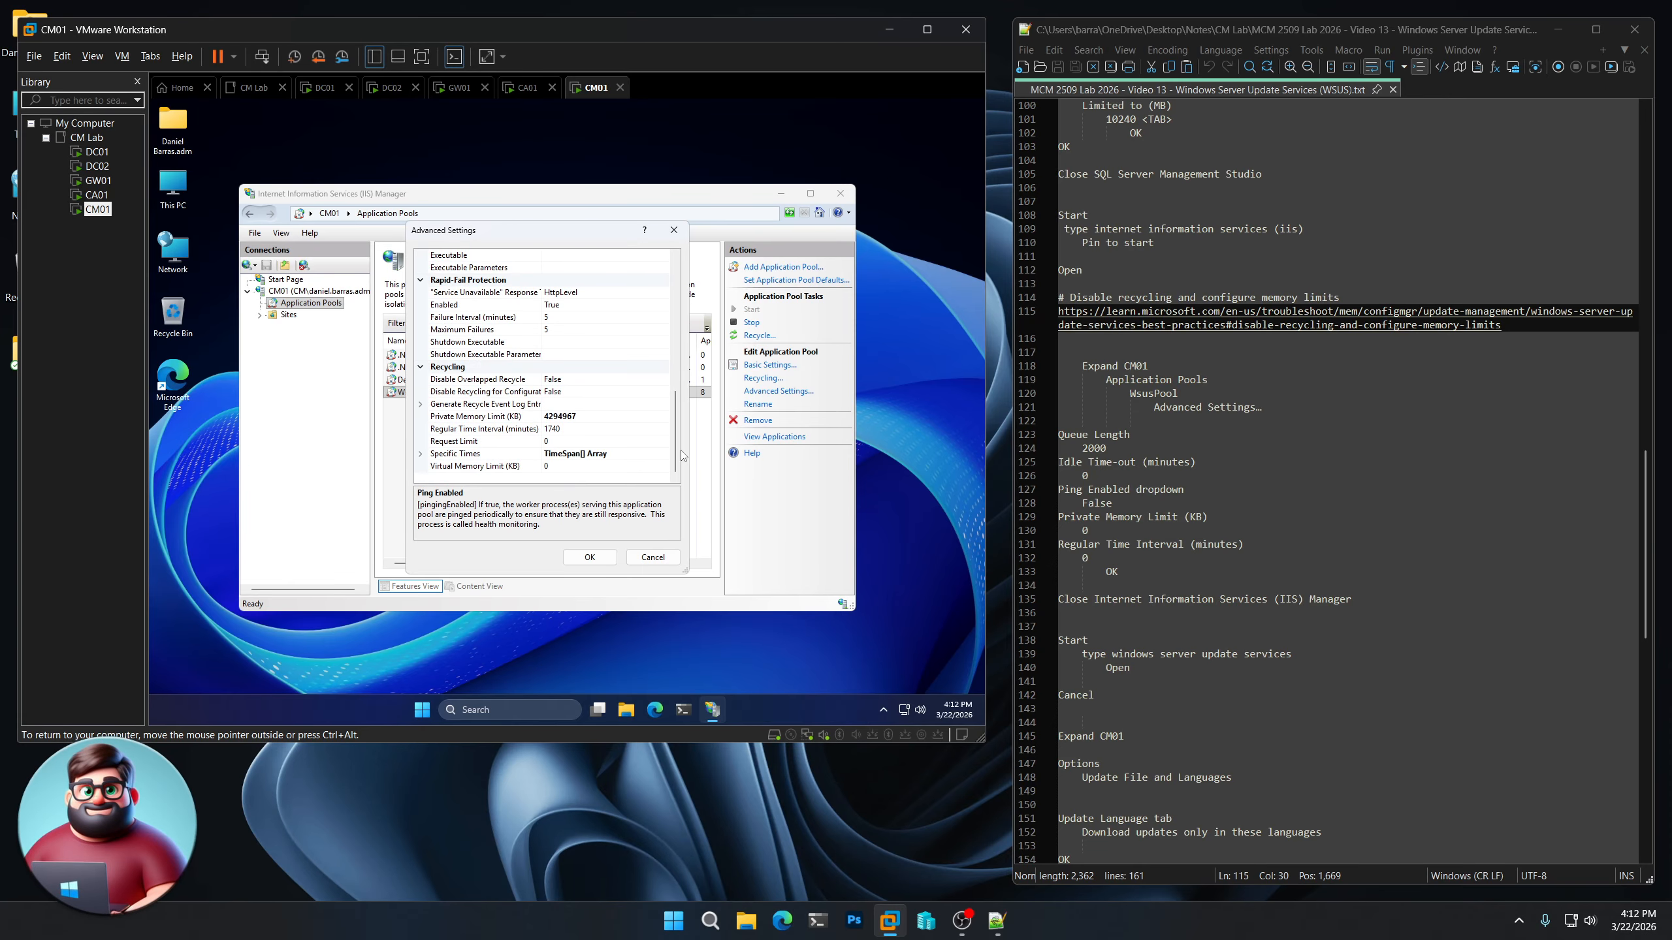
pyautogui.click(594, 416)
pyautogui.click(534, 419)
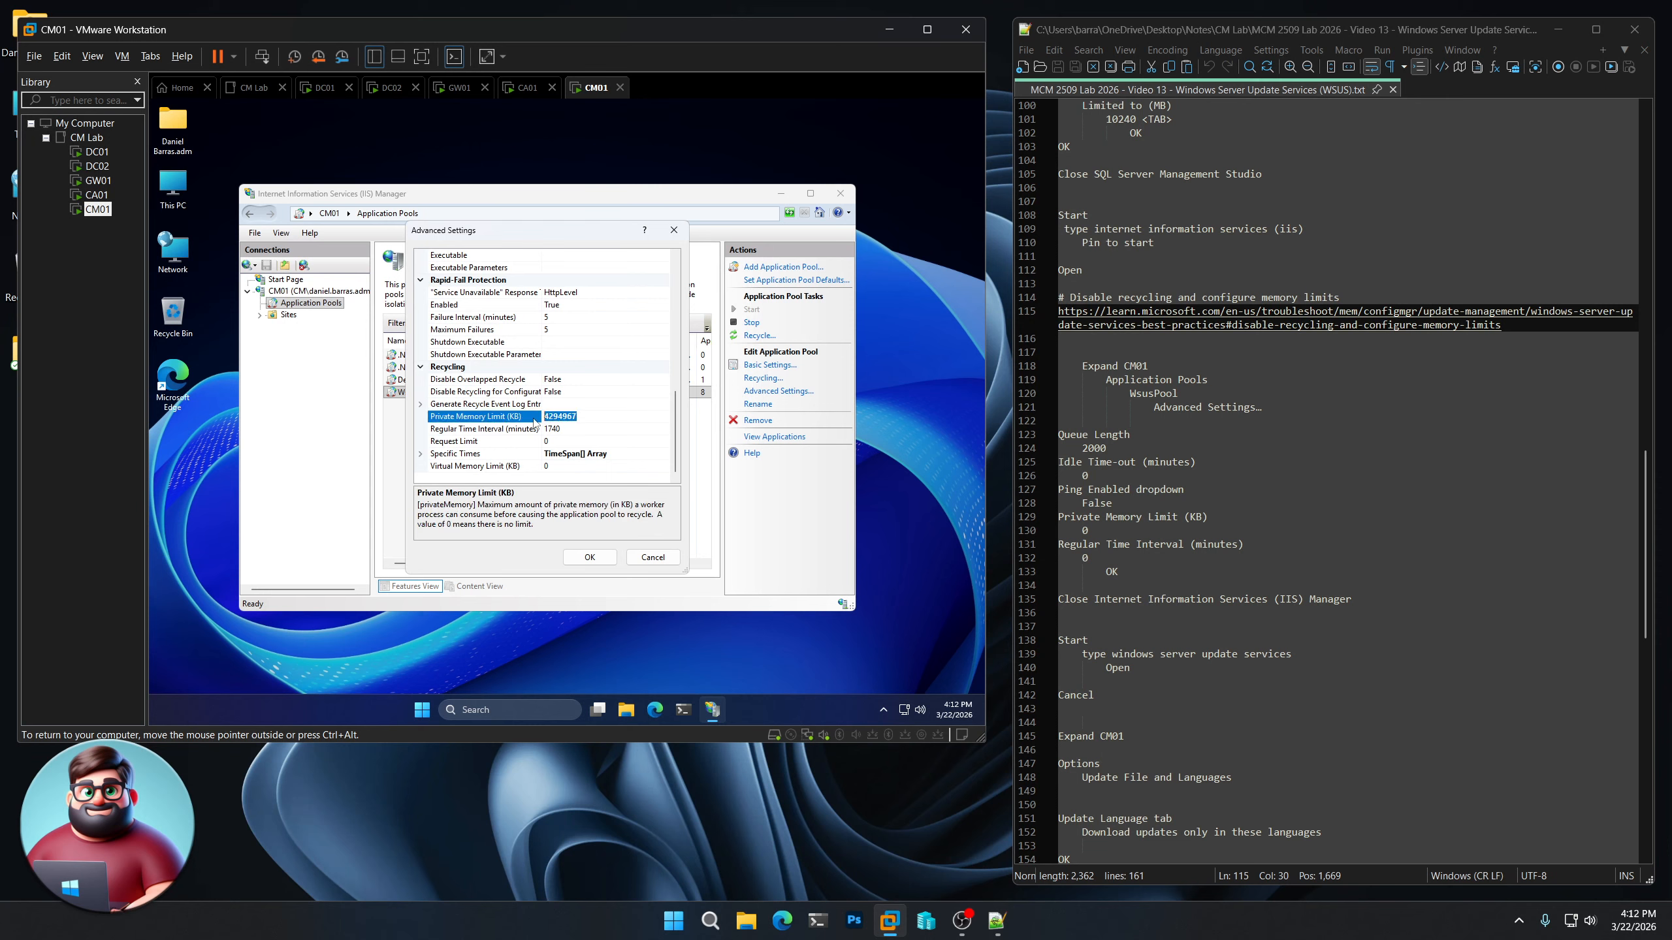
pyautogui.write('0')
pyautogui.press('Tab')
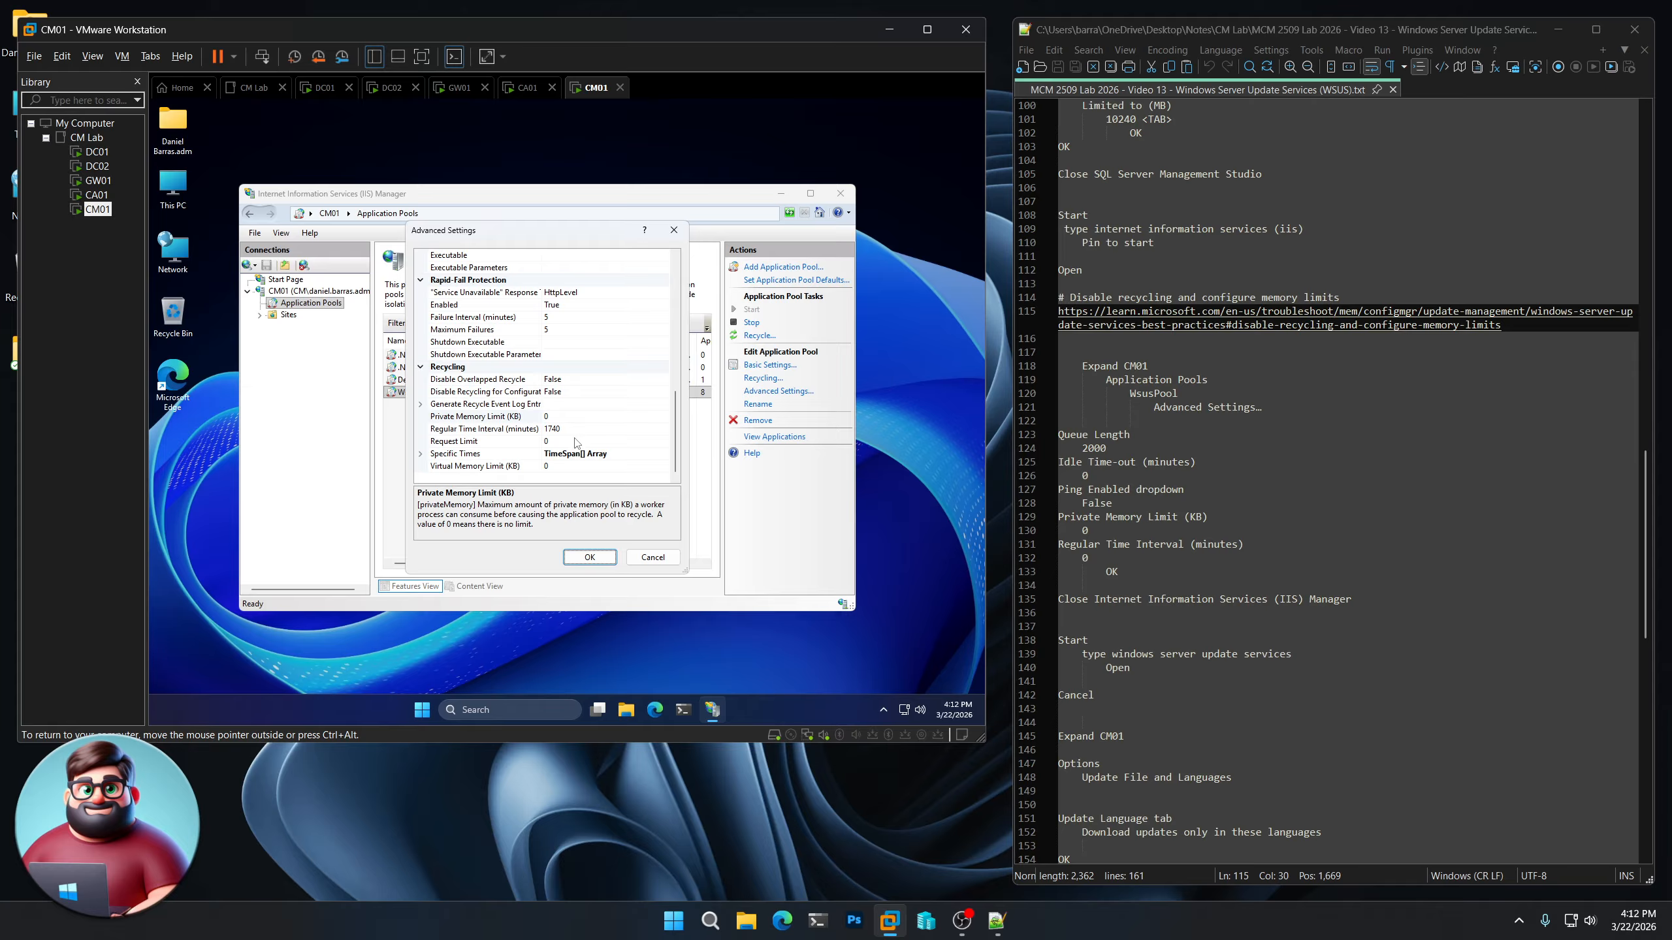
# Set the pool's Regular Time Interval to 0 minutes, then save the advanced settings and close IIS Manager
pyautogui.click(573, 428)
pyautogui.click(513, 432)
pyautogui.write('0')
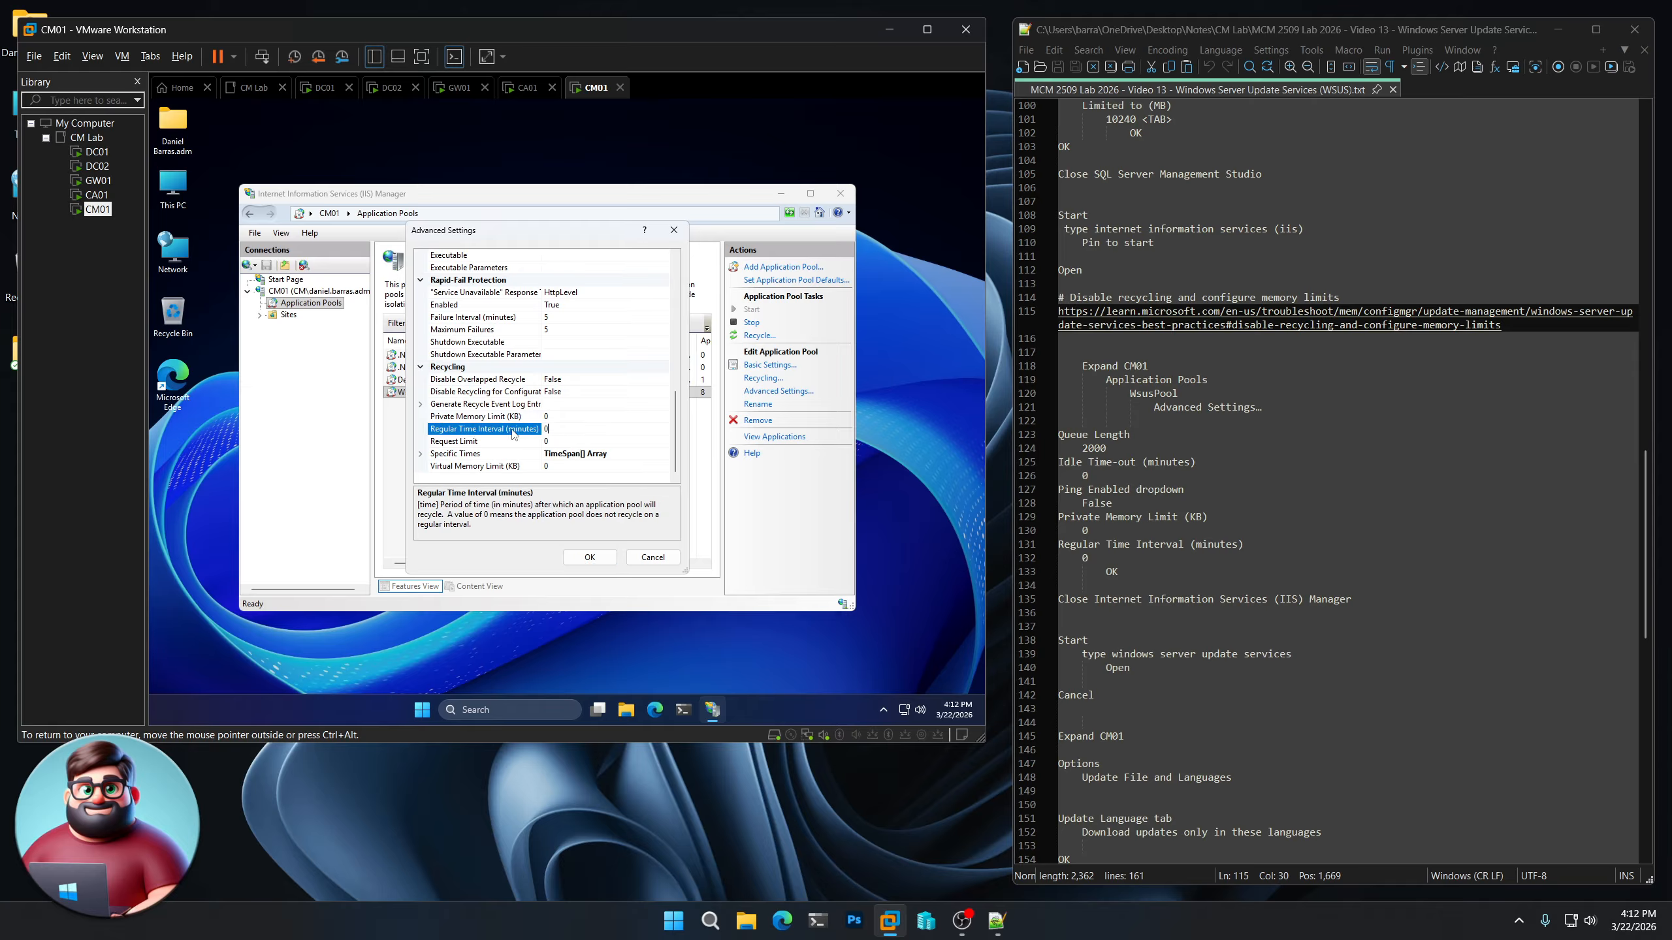
pyautogui.press('Tab')
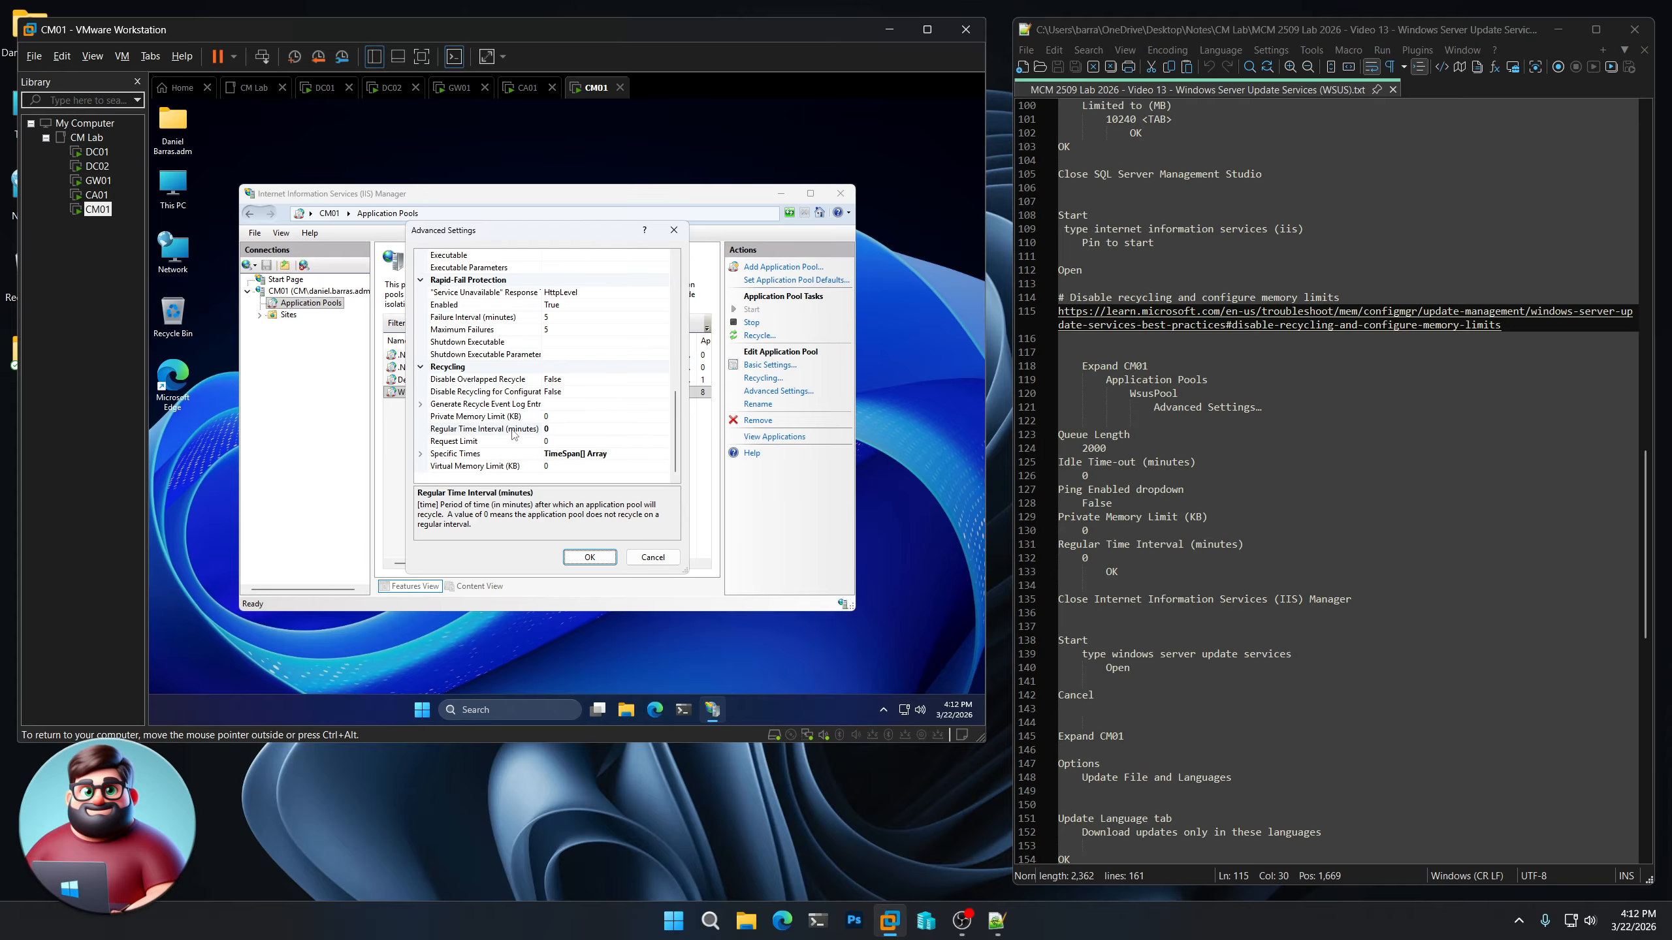
pyautogui.click(602, 562)
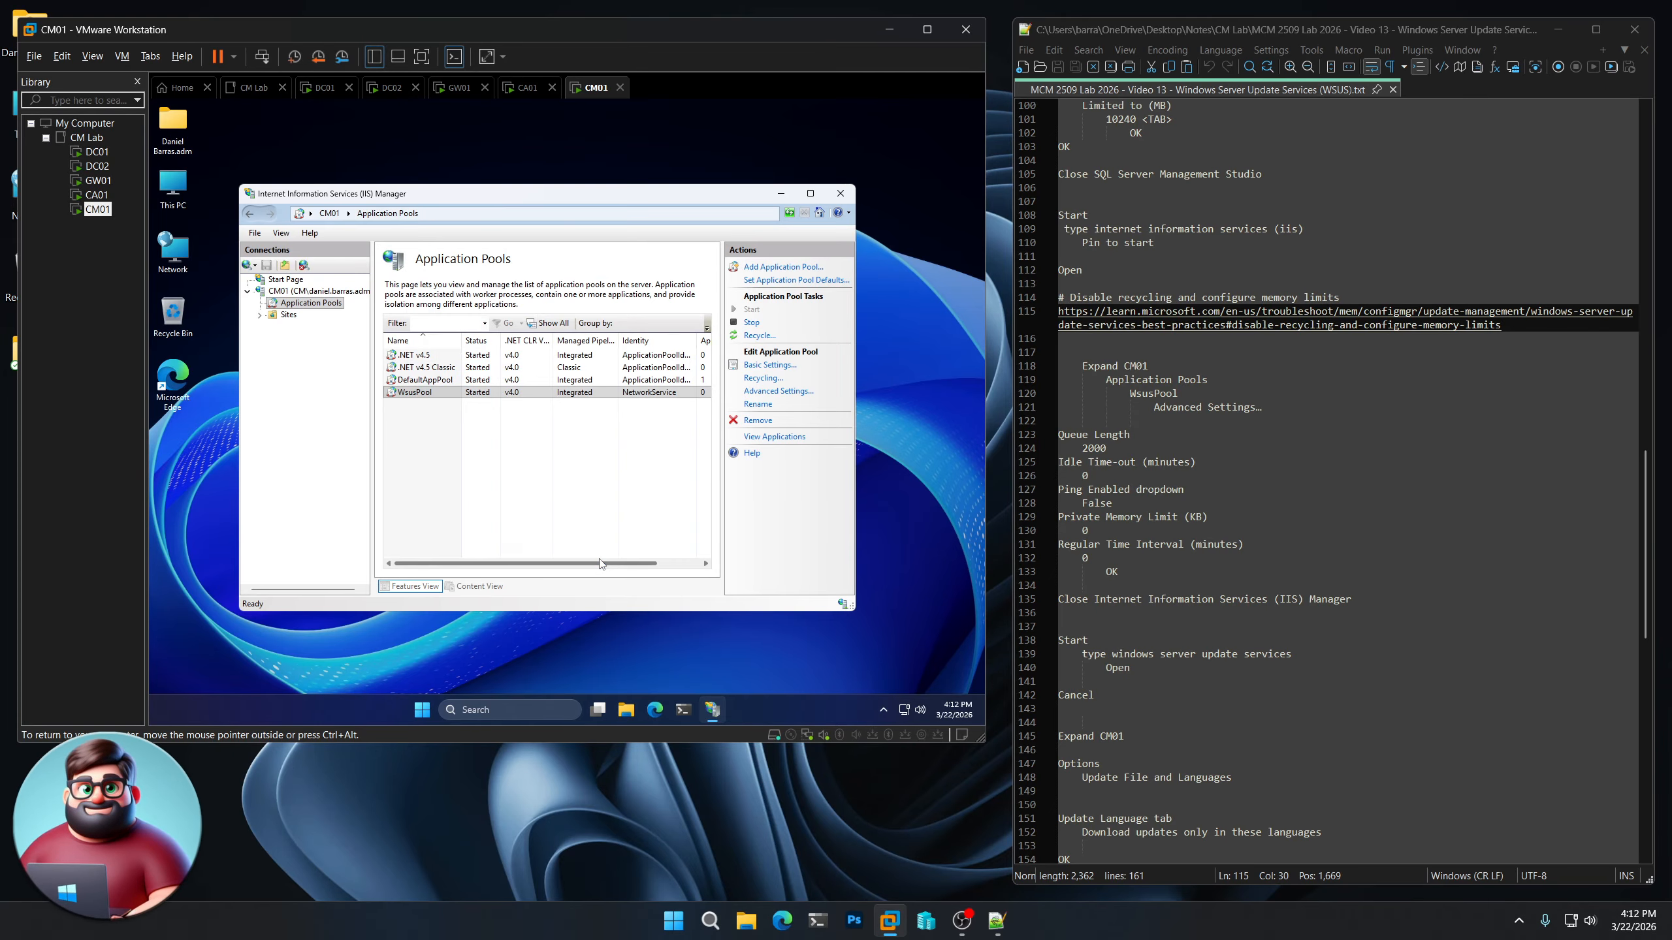
pyautogui.click(841, 192)
# Search for Windows Server Update Services on CM01 and open it
pyautogui.scroll(-3, 1302, 534)
pyautogui.scroll(-3, 1302, 533)
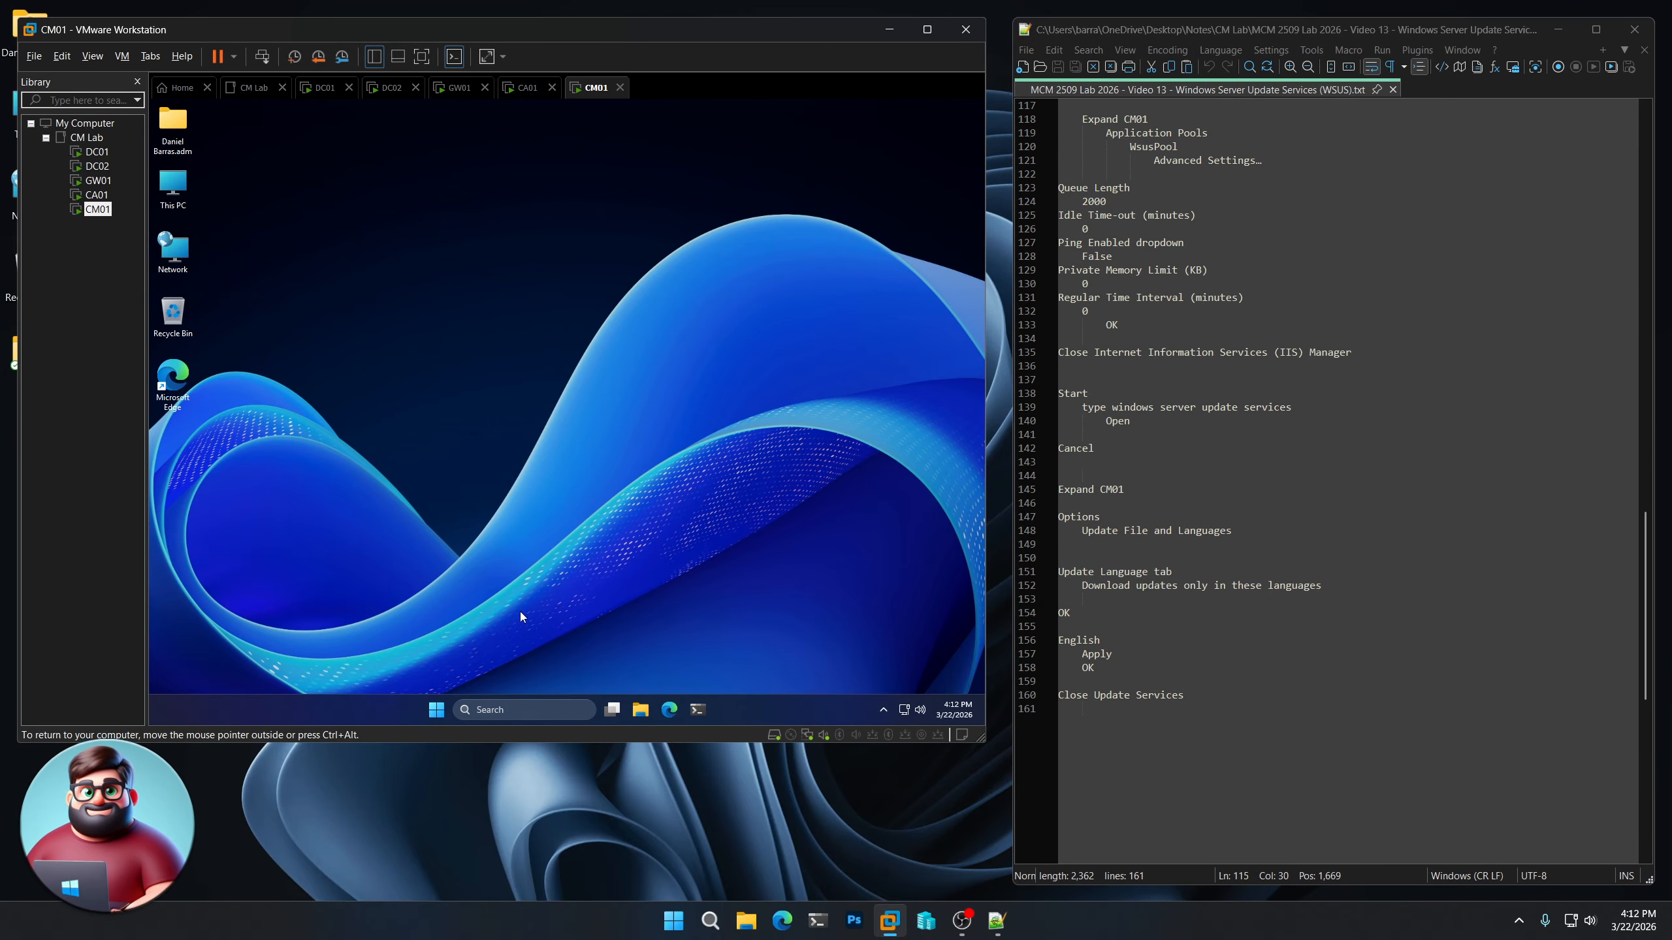
pyautogui.click(437, 710)
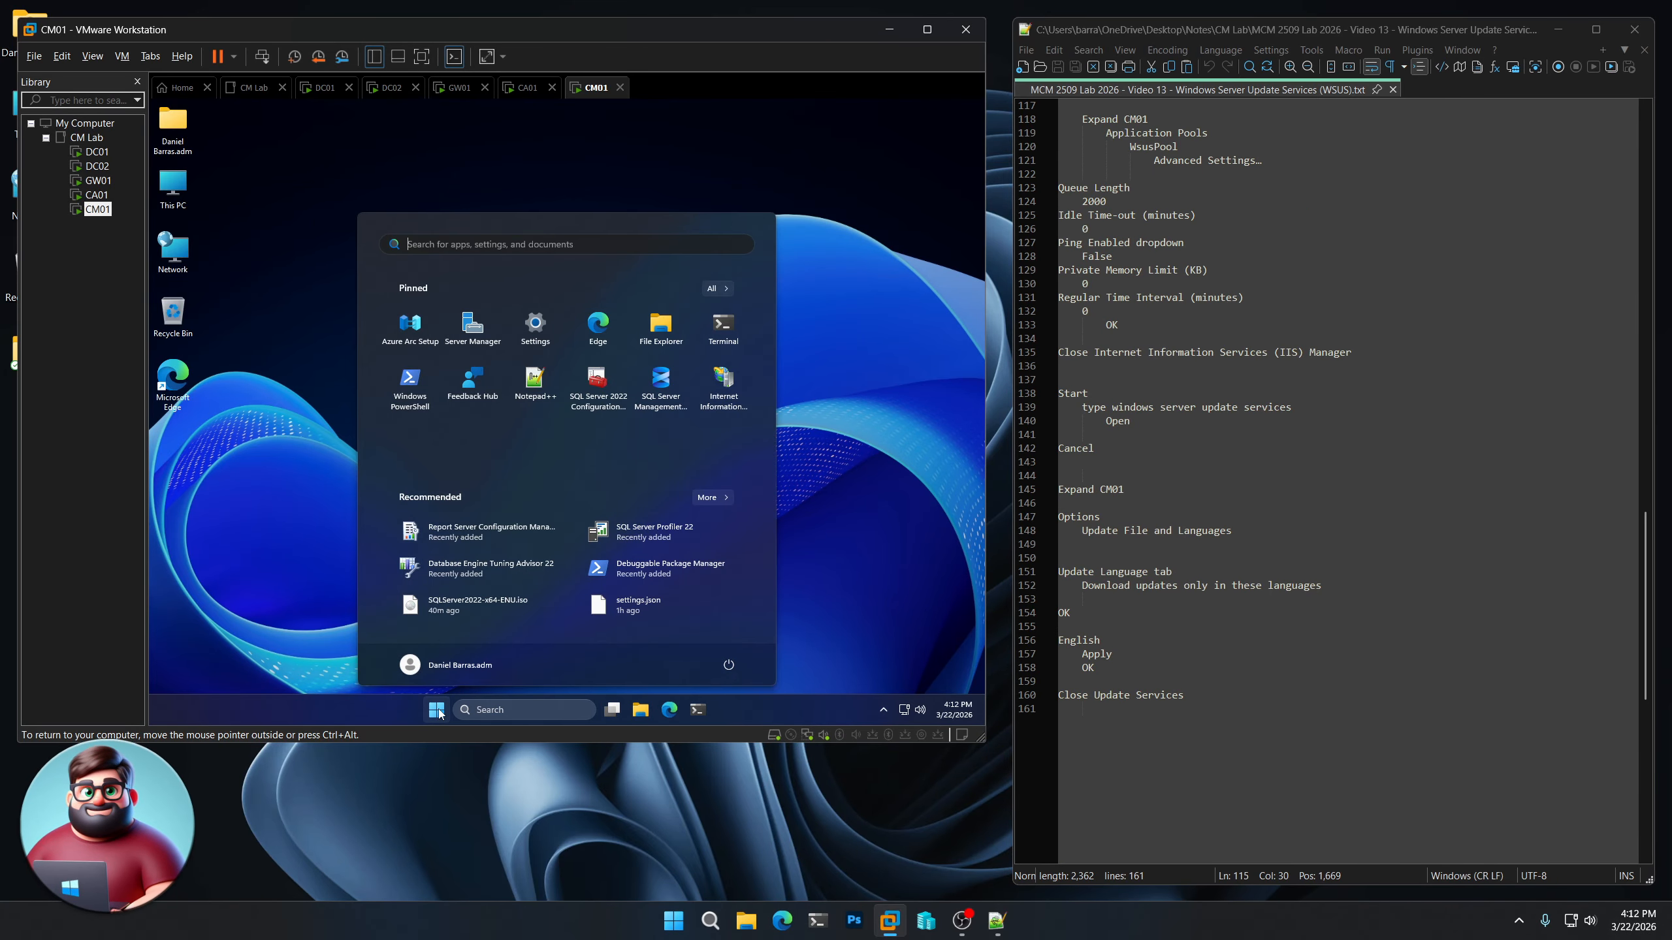
pyautogui.write('windows server u')
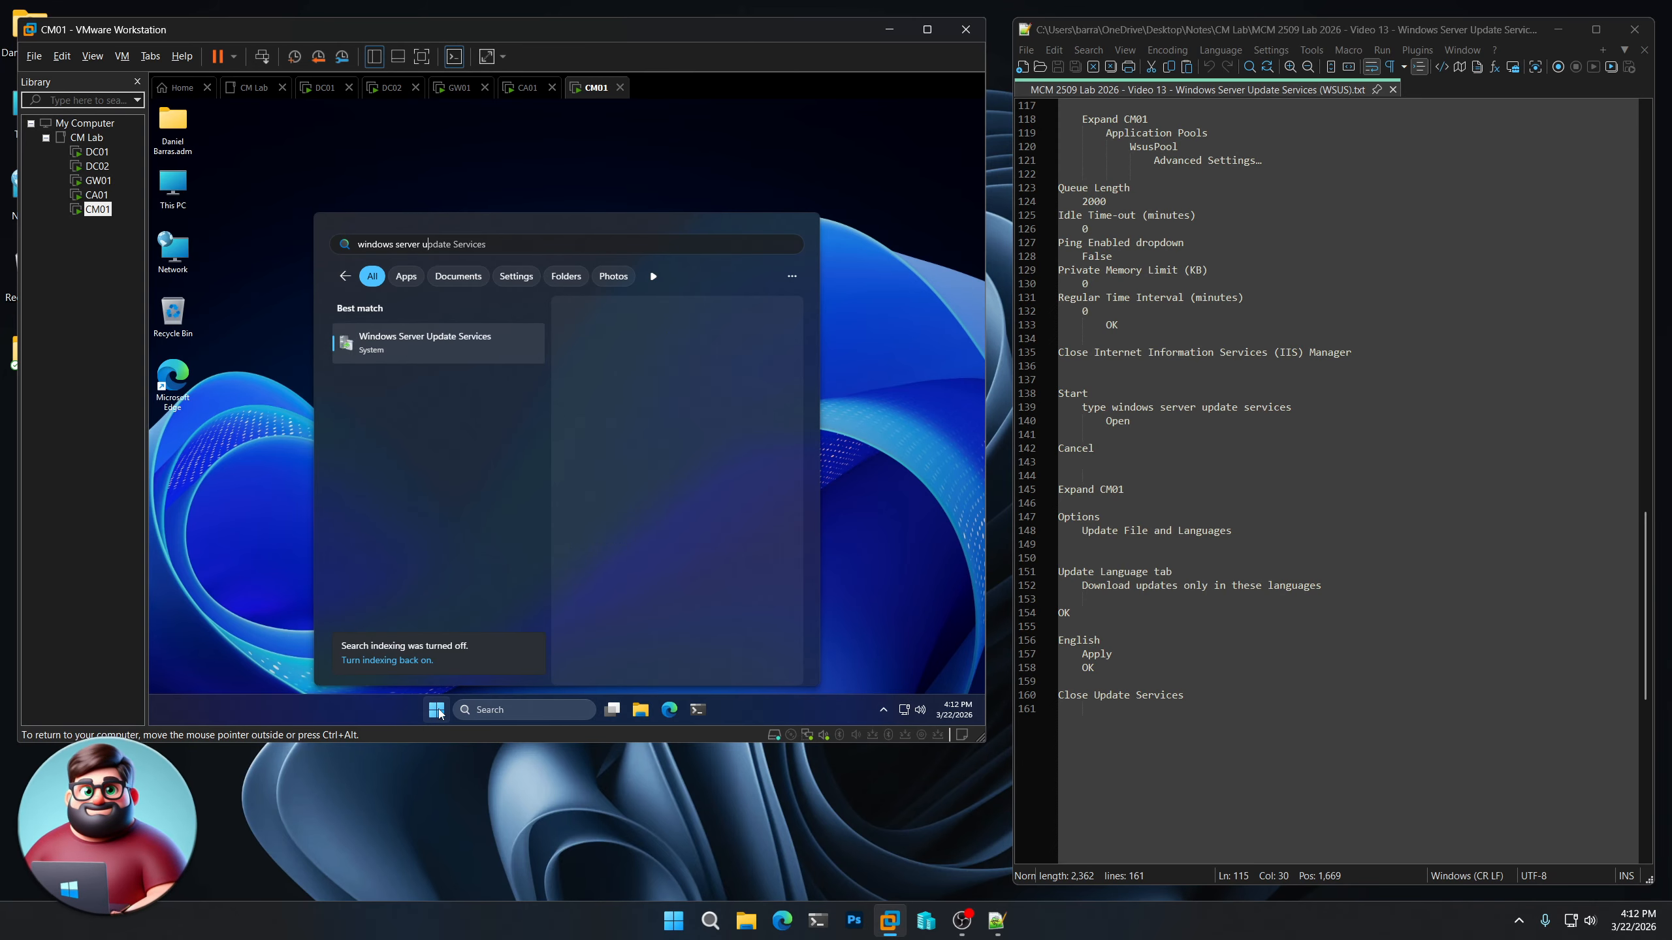
pyautogui.write('pdate')
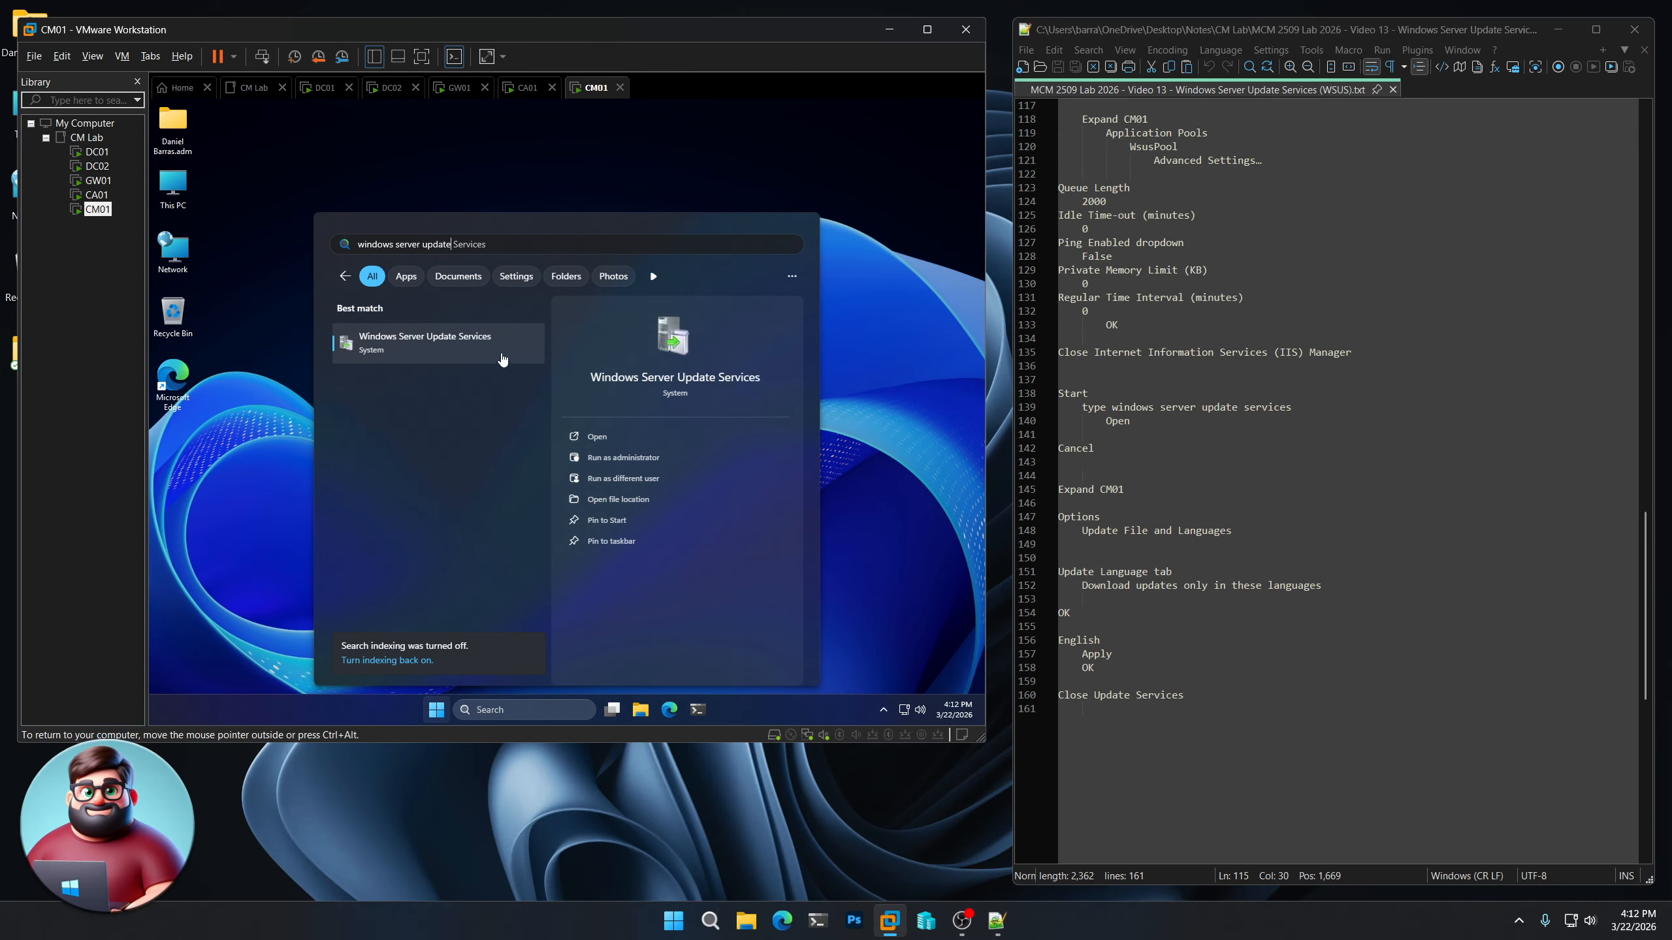
pyautogui.click(611, 434)
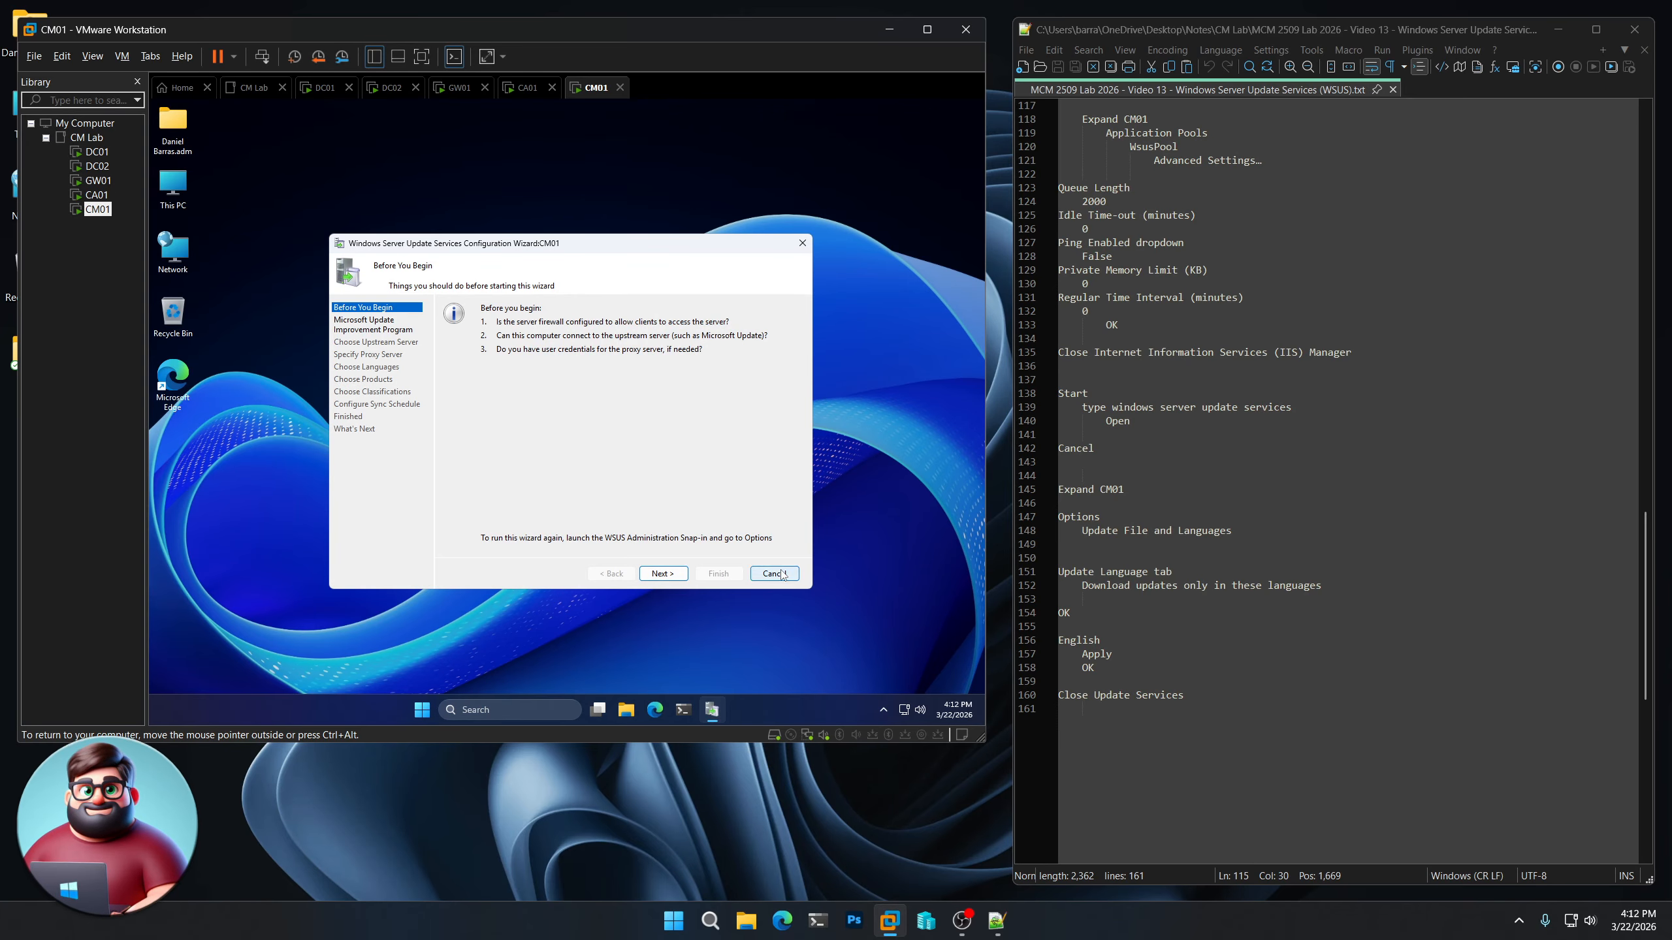
# Cancel the WSUS configuration wizard and open the Options page under CM01 in the Update Services console
pyautogui.click(774, 573)
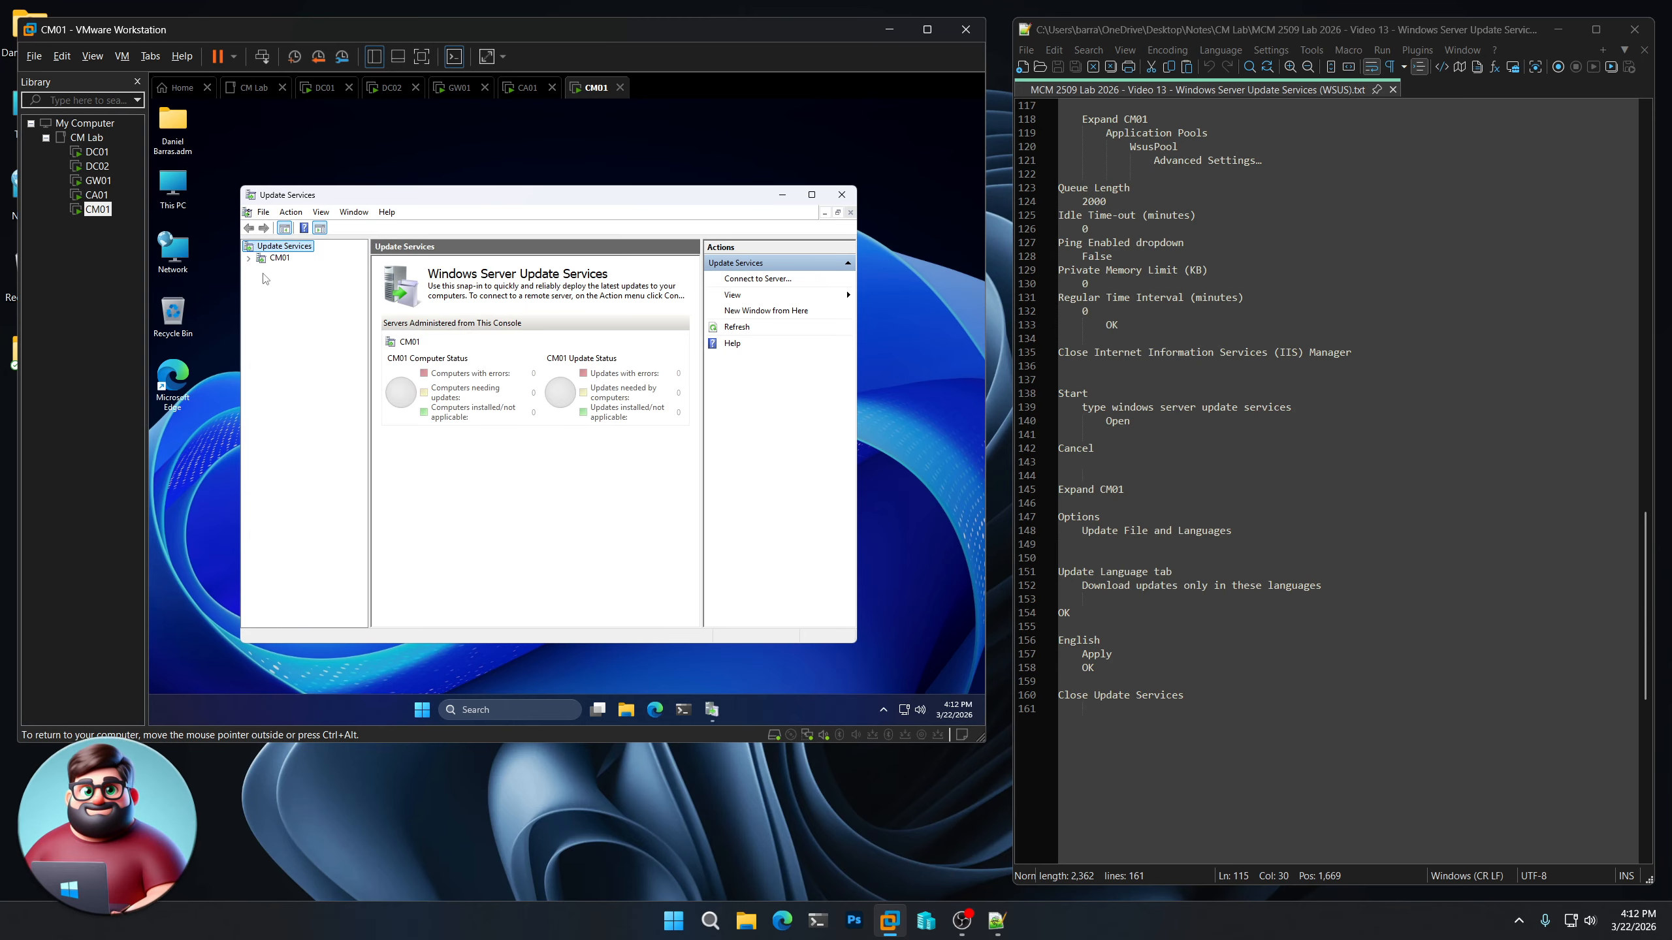
pyautogui.click(250, 259)
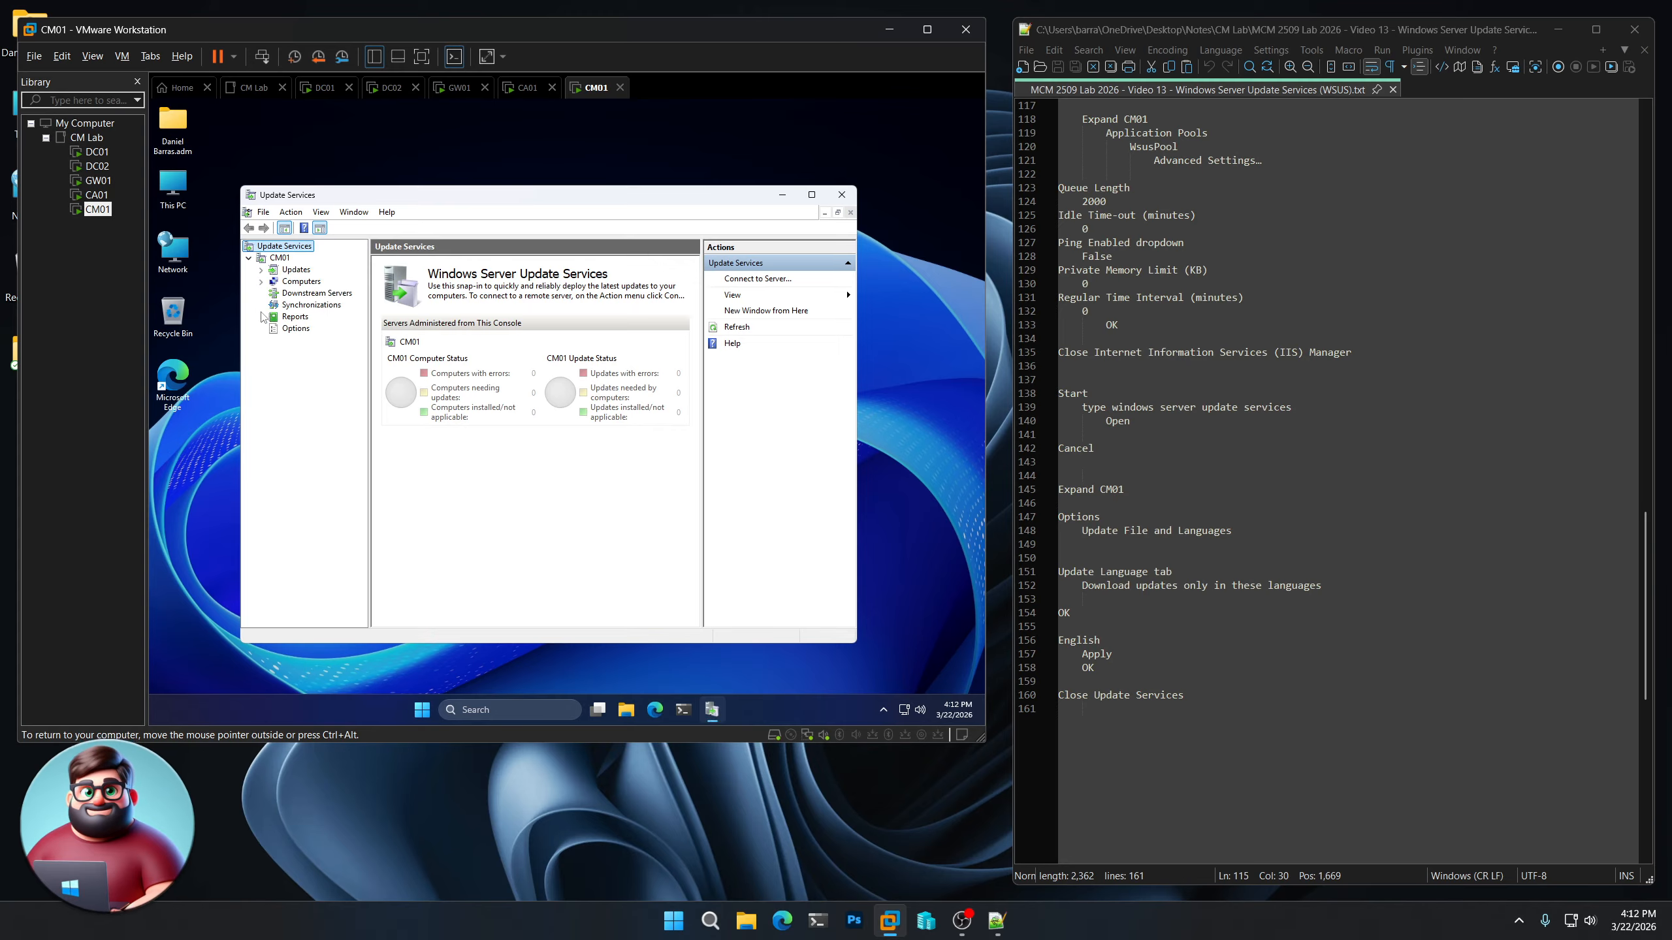
pyautogui.click(296, 328)
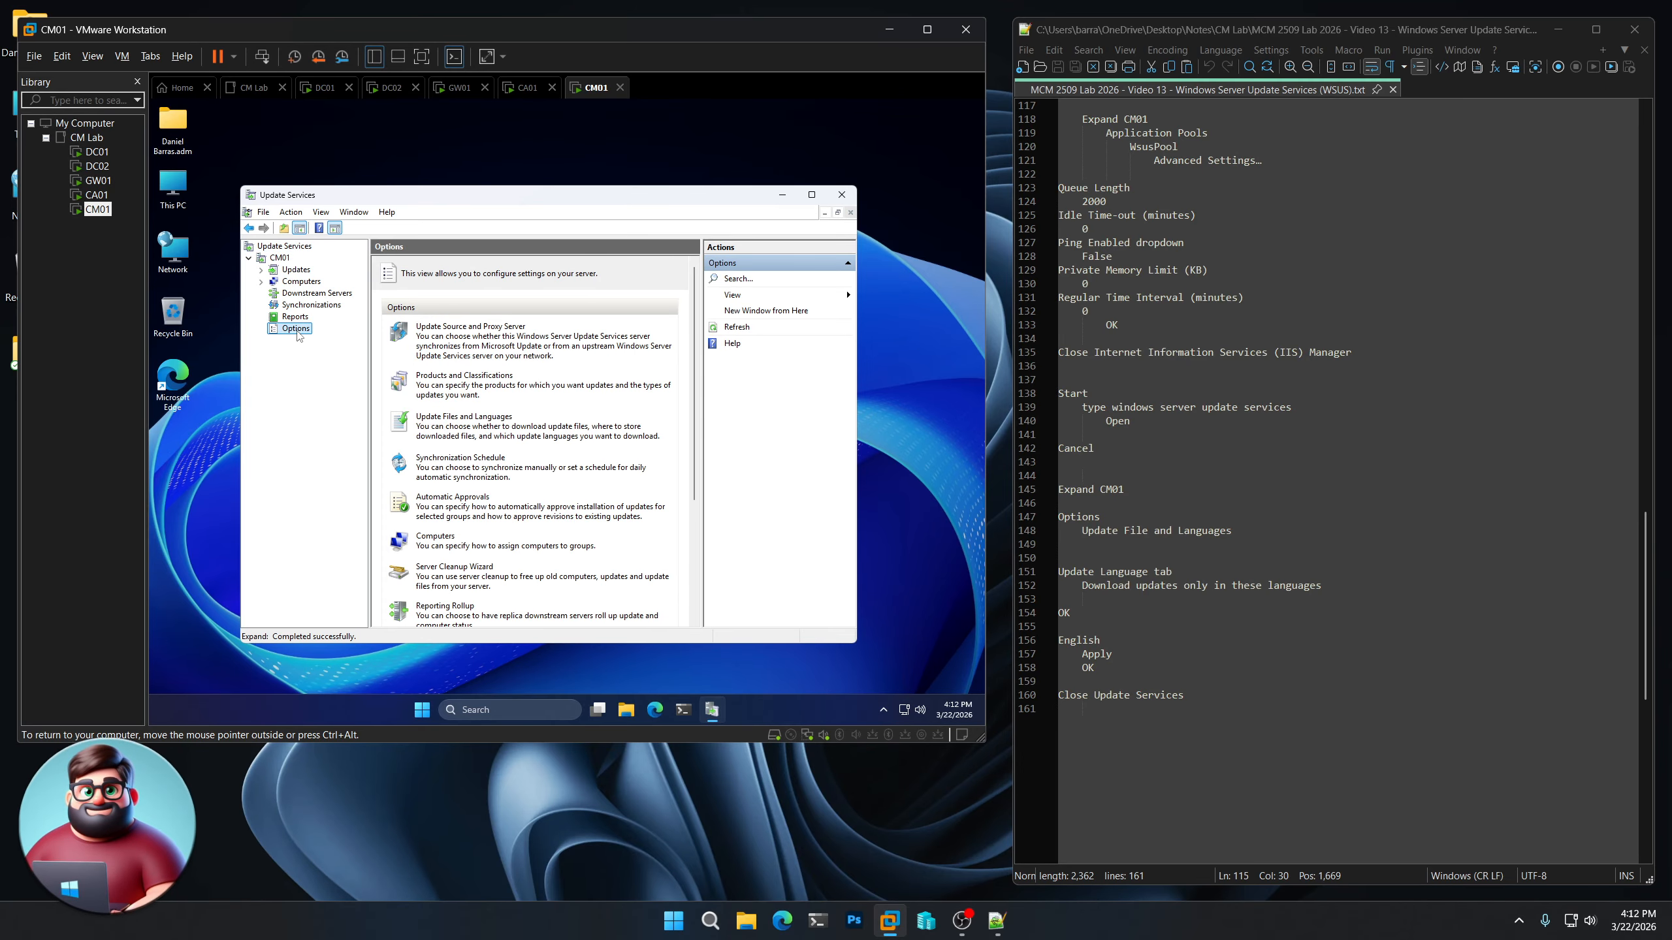
# In the Update Files and Languages settings, limit update downloads to specific languages only and acknowledge the language-reduction notice
pyautogui.click(470, 417)
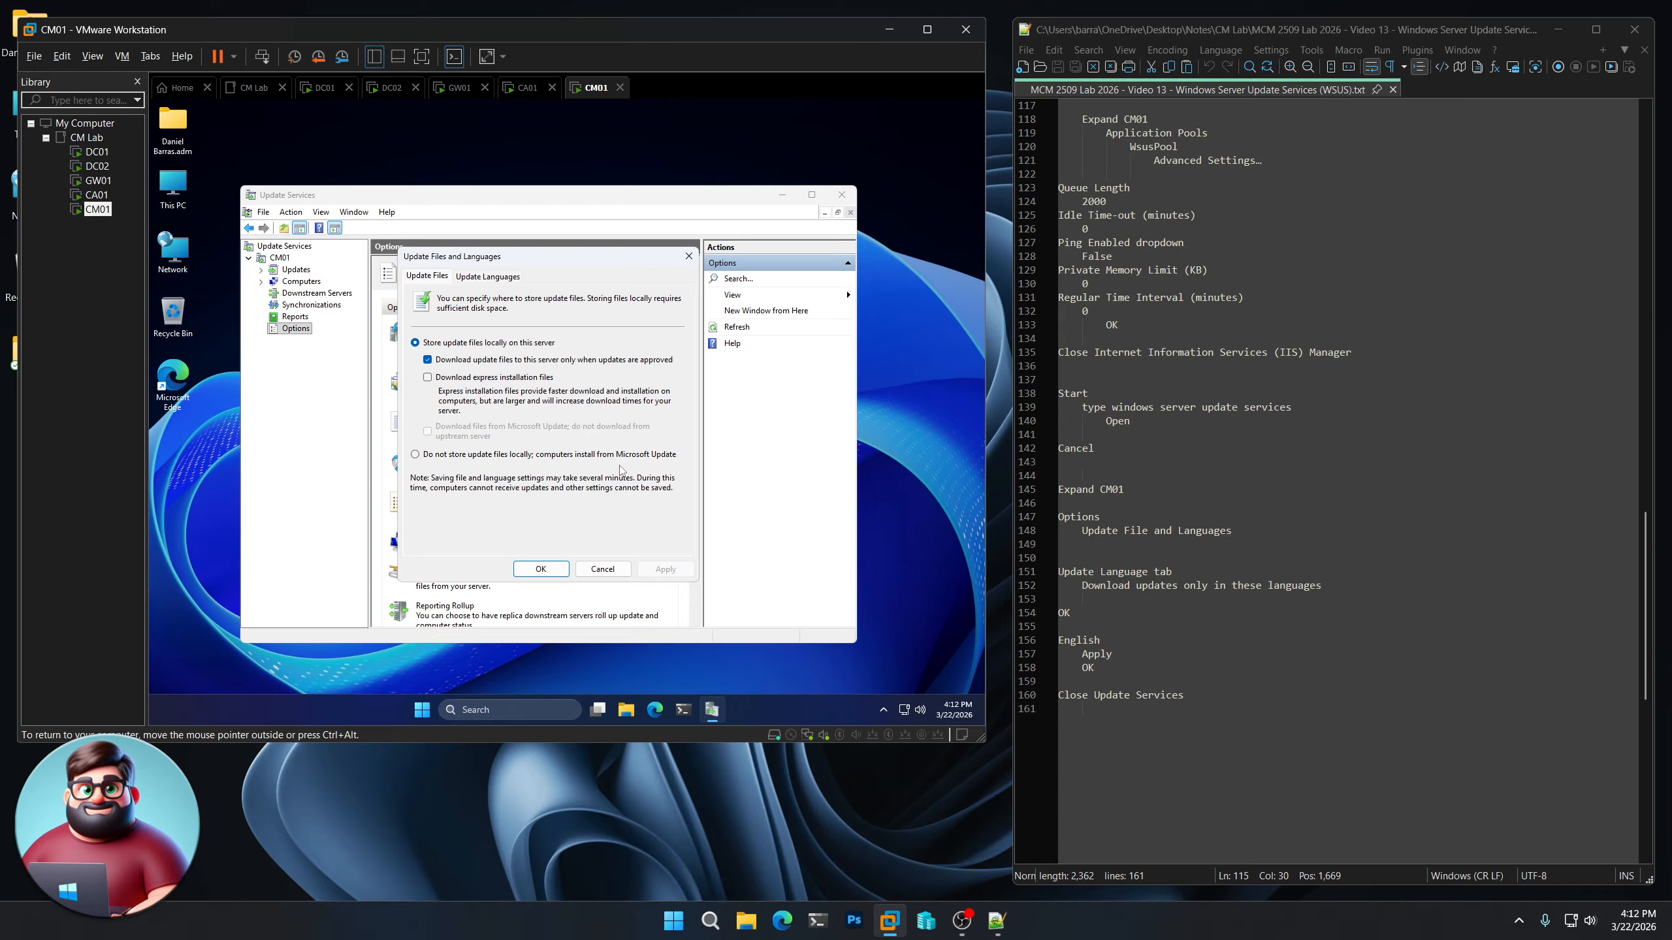
pyautogui.click(493, 278)
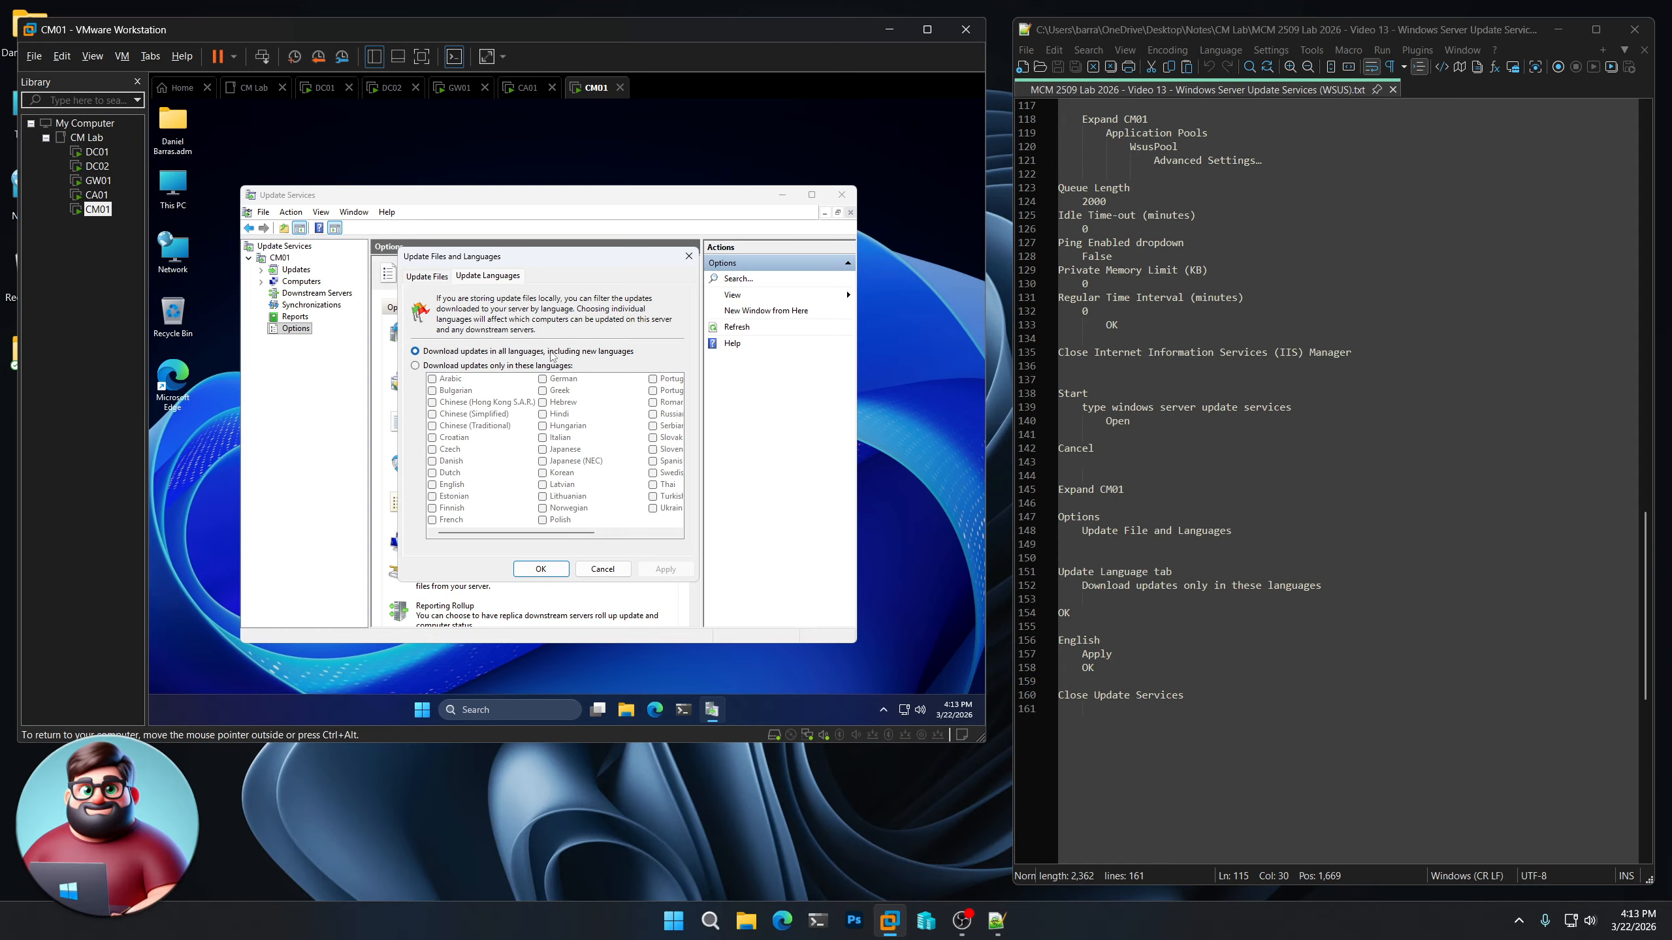
pyautogui.click(416, 367)
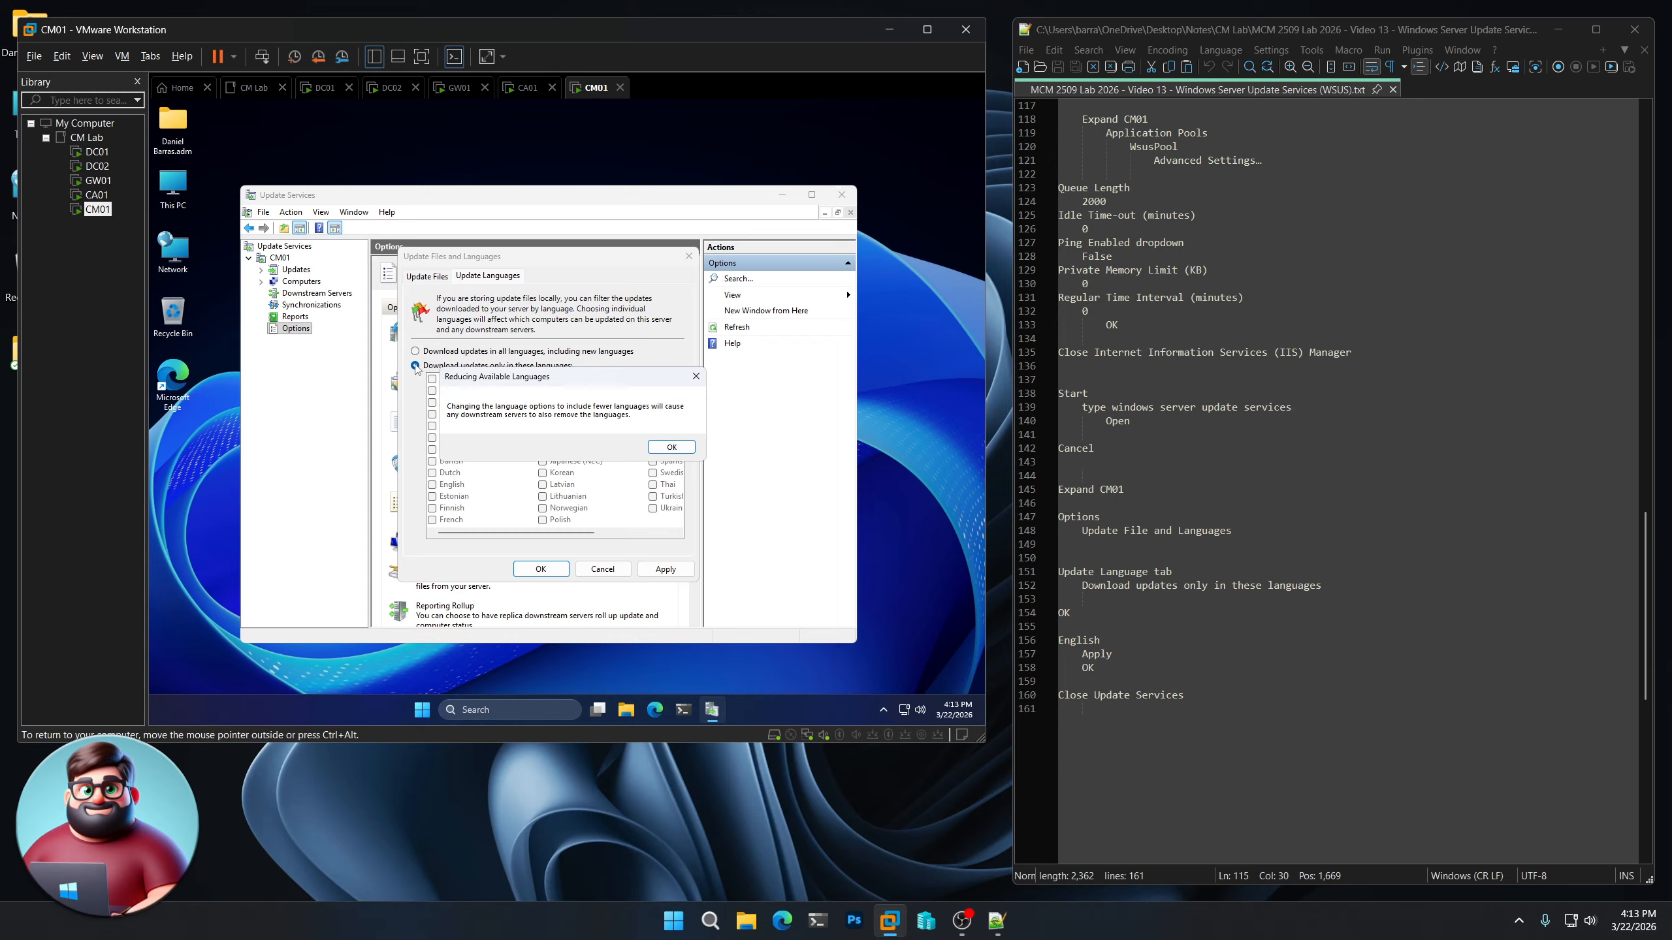
pyautogui.click(661, 450)
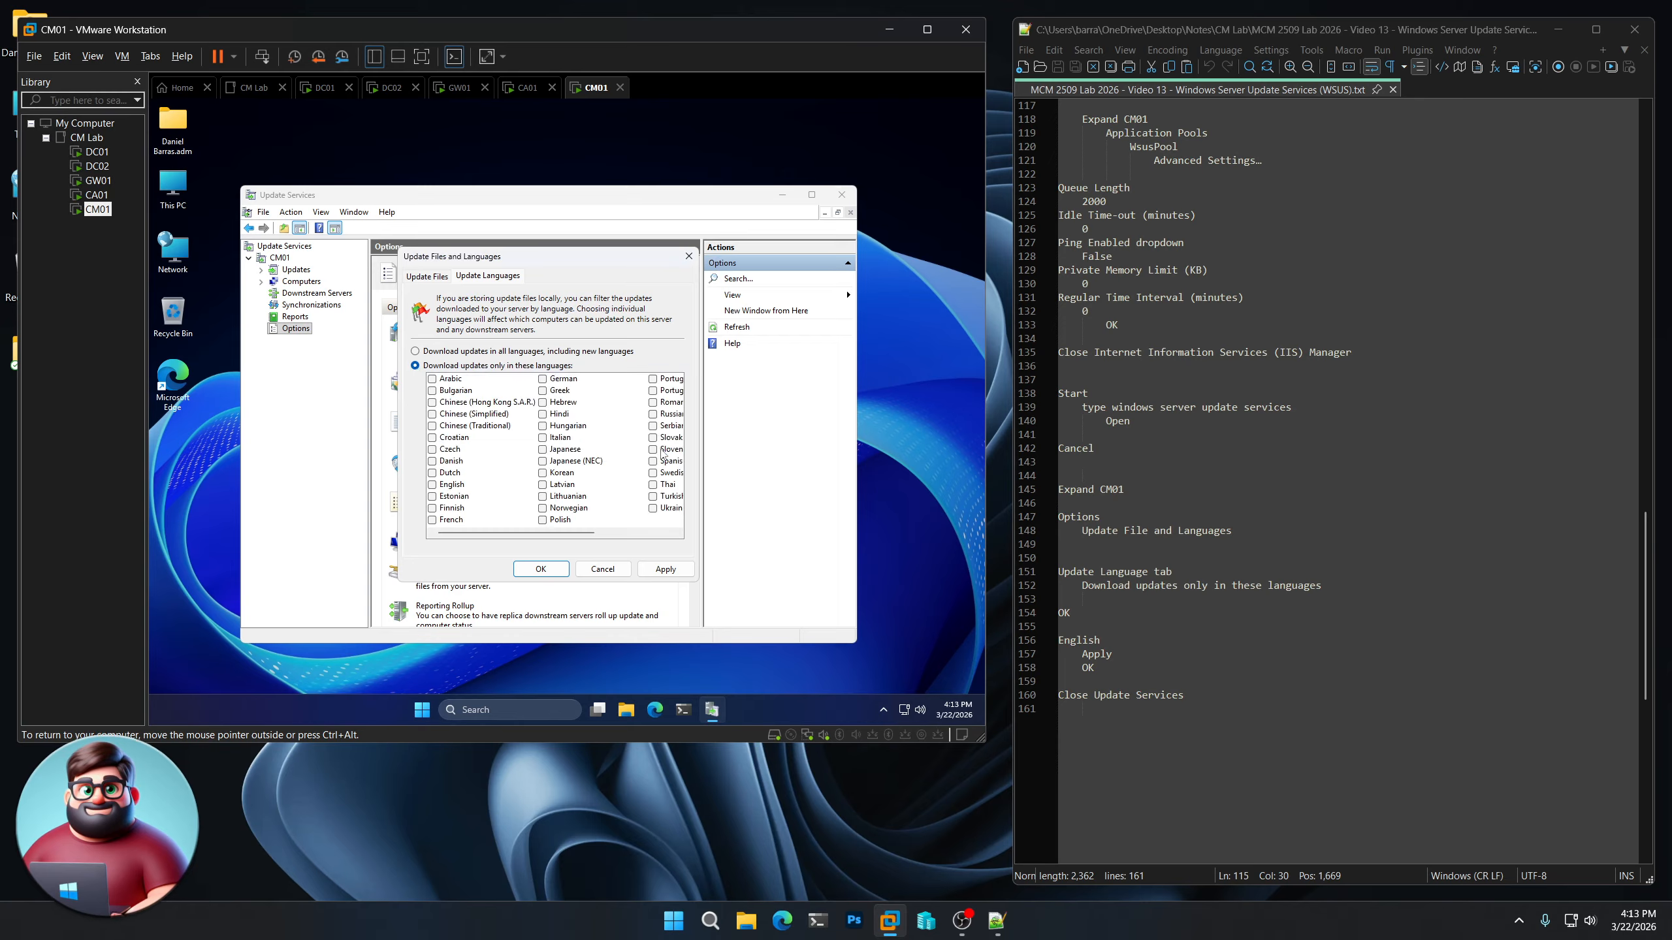
# Choose English as the update language, apply and save the setting, and close the Update Services console
pyautogui.click(431, 485)
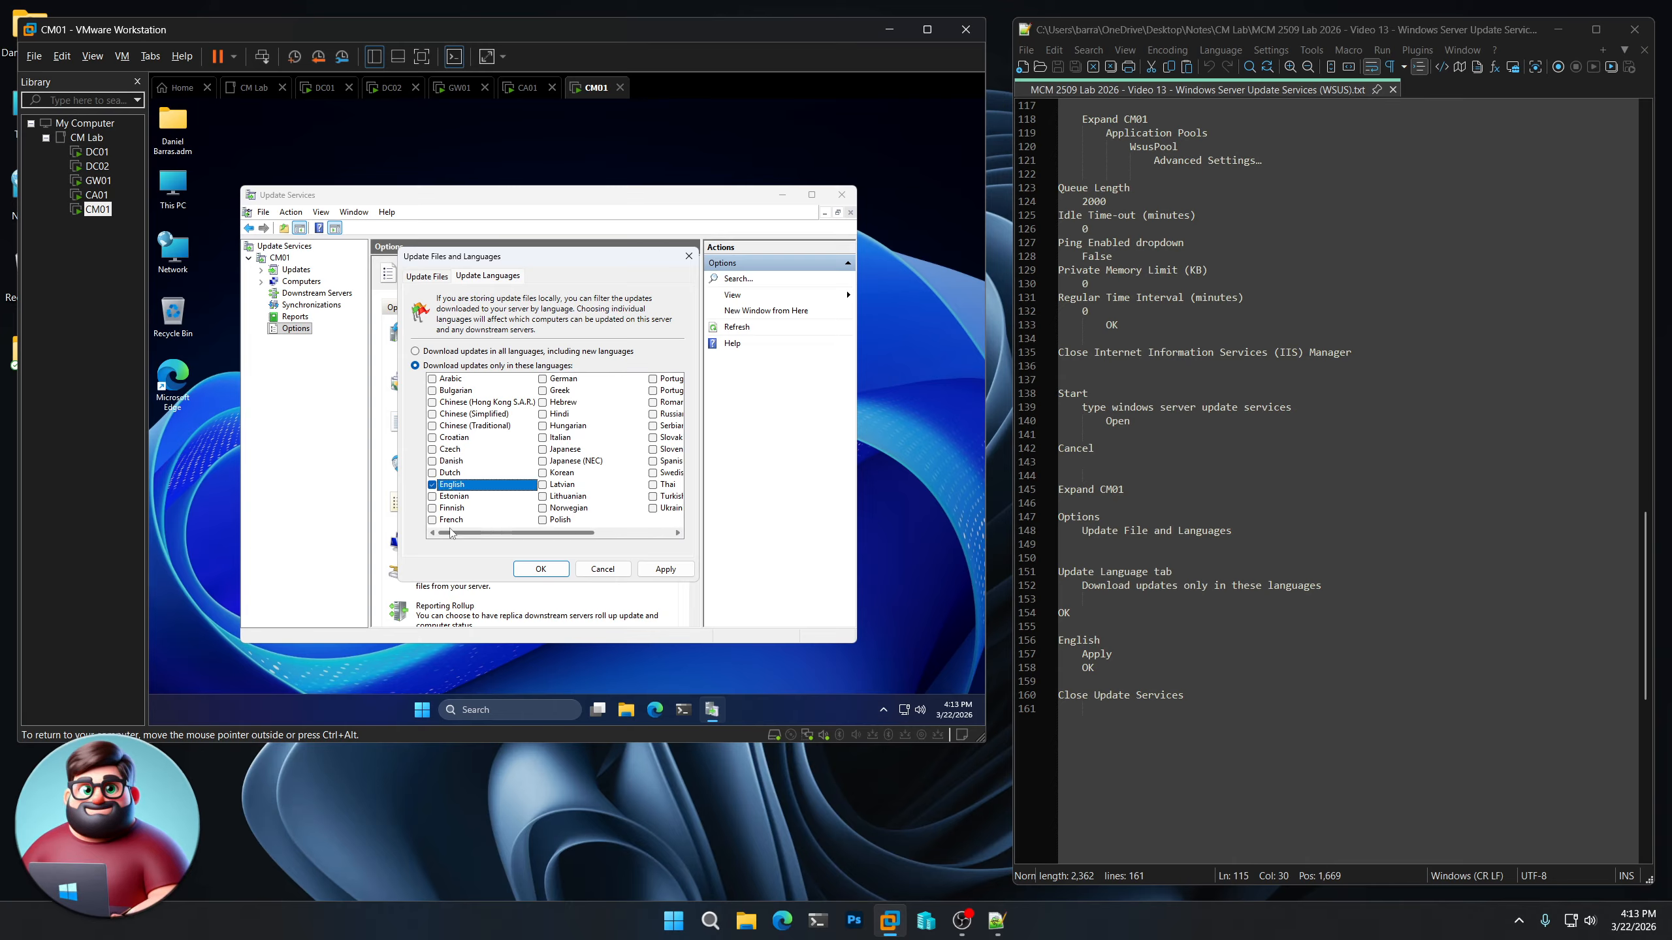
pyautogui.click(666, 570)
pyautogui.click(536, 570)
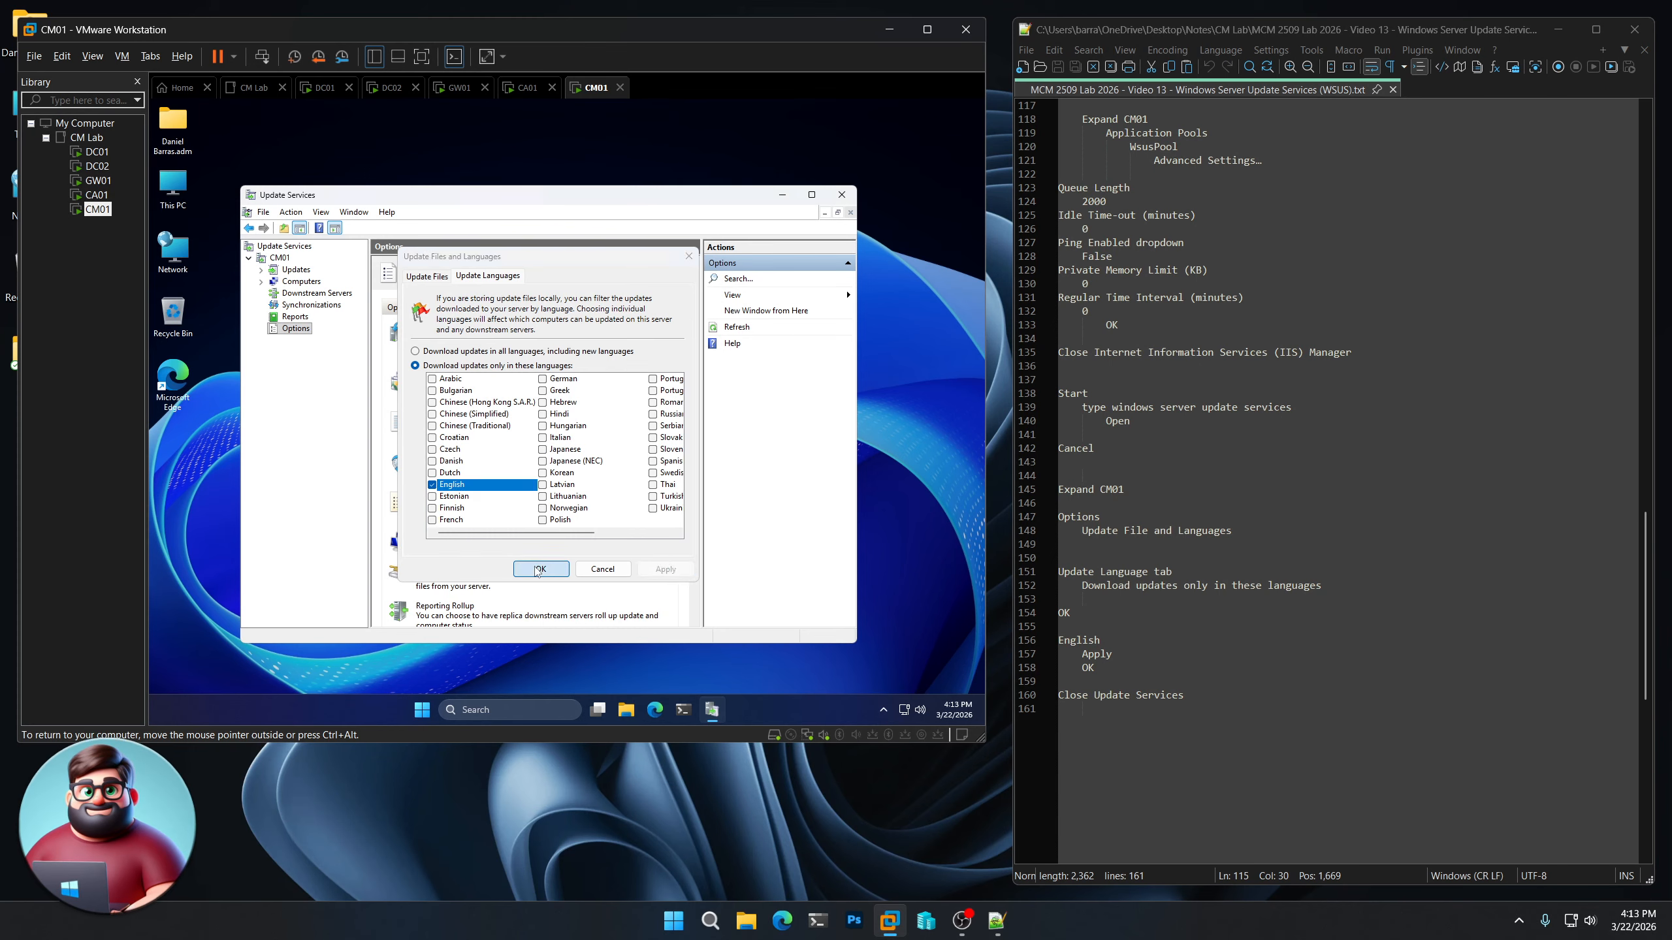
pyautogui.click(841, 194)
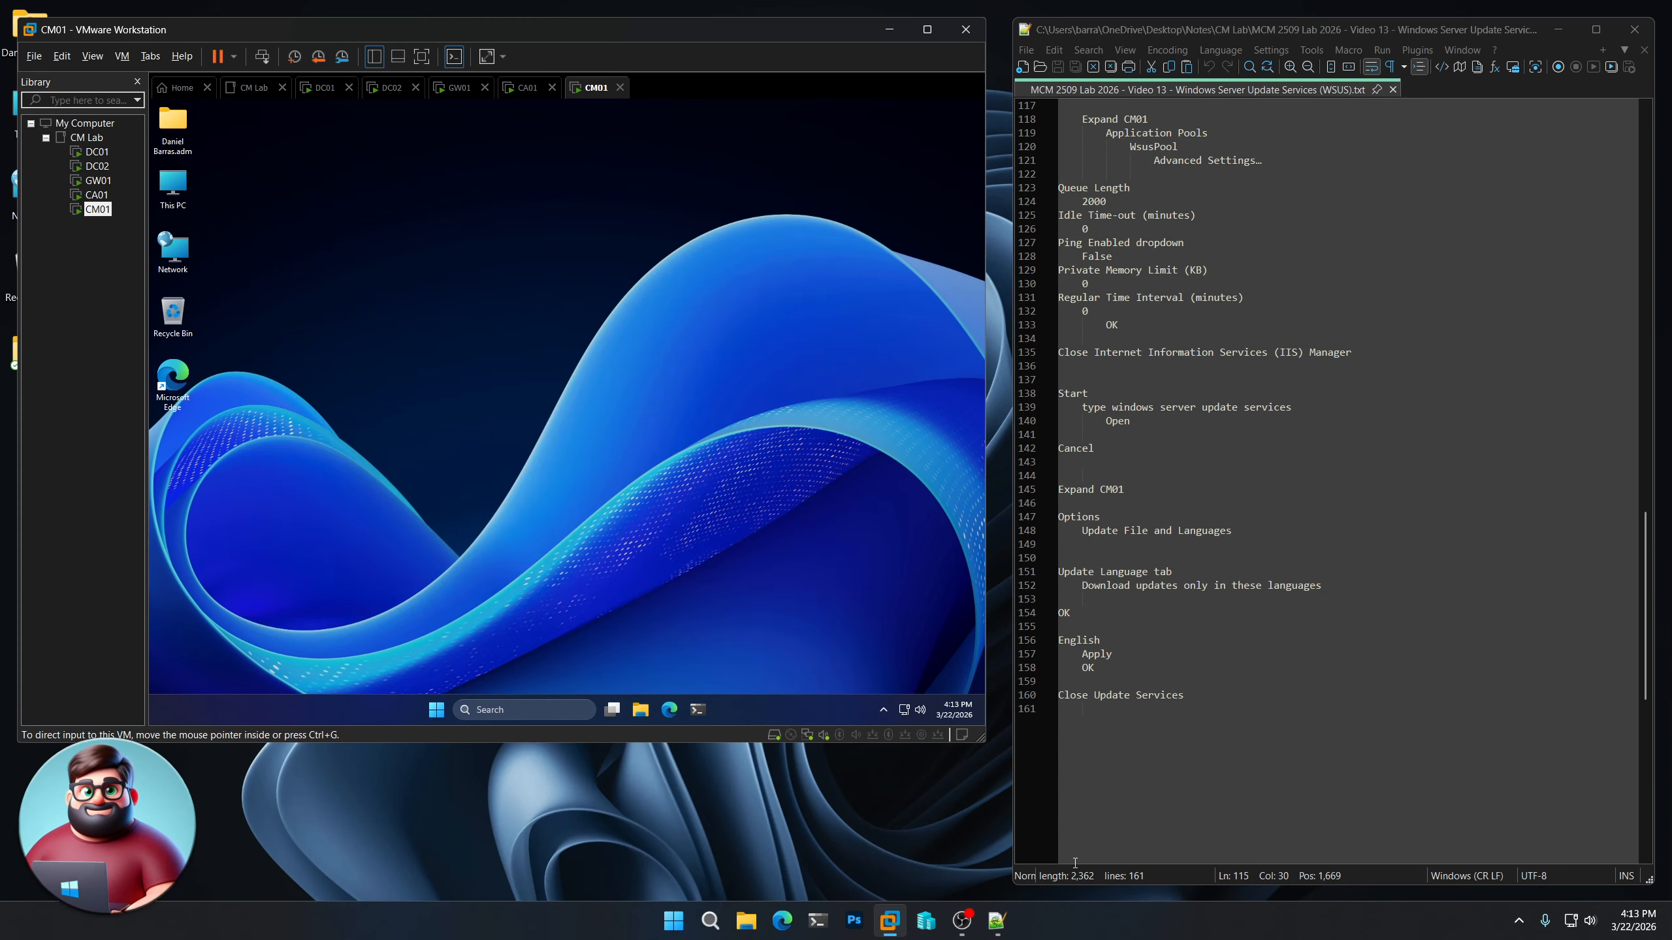
pyautogui.click(857, 842)
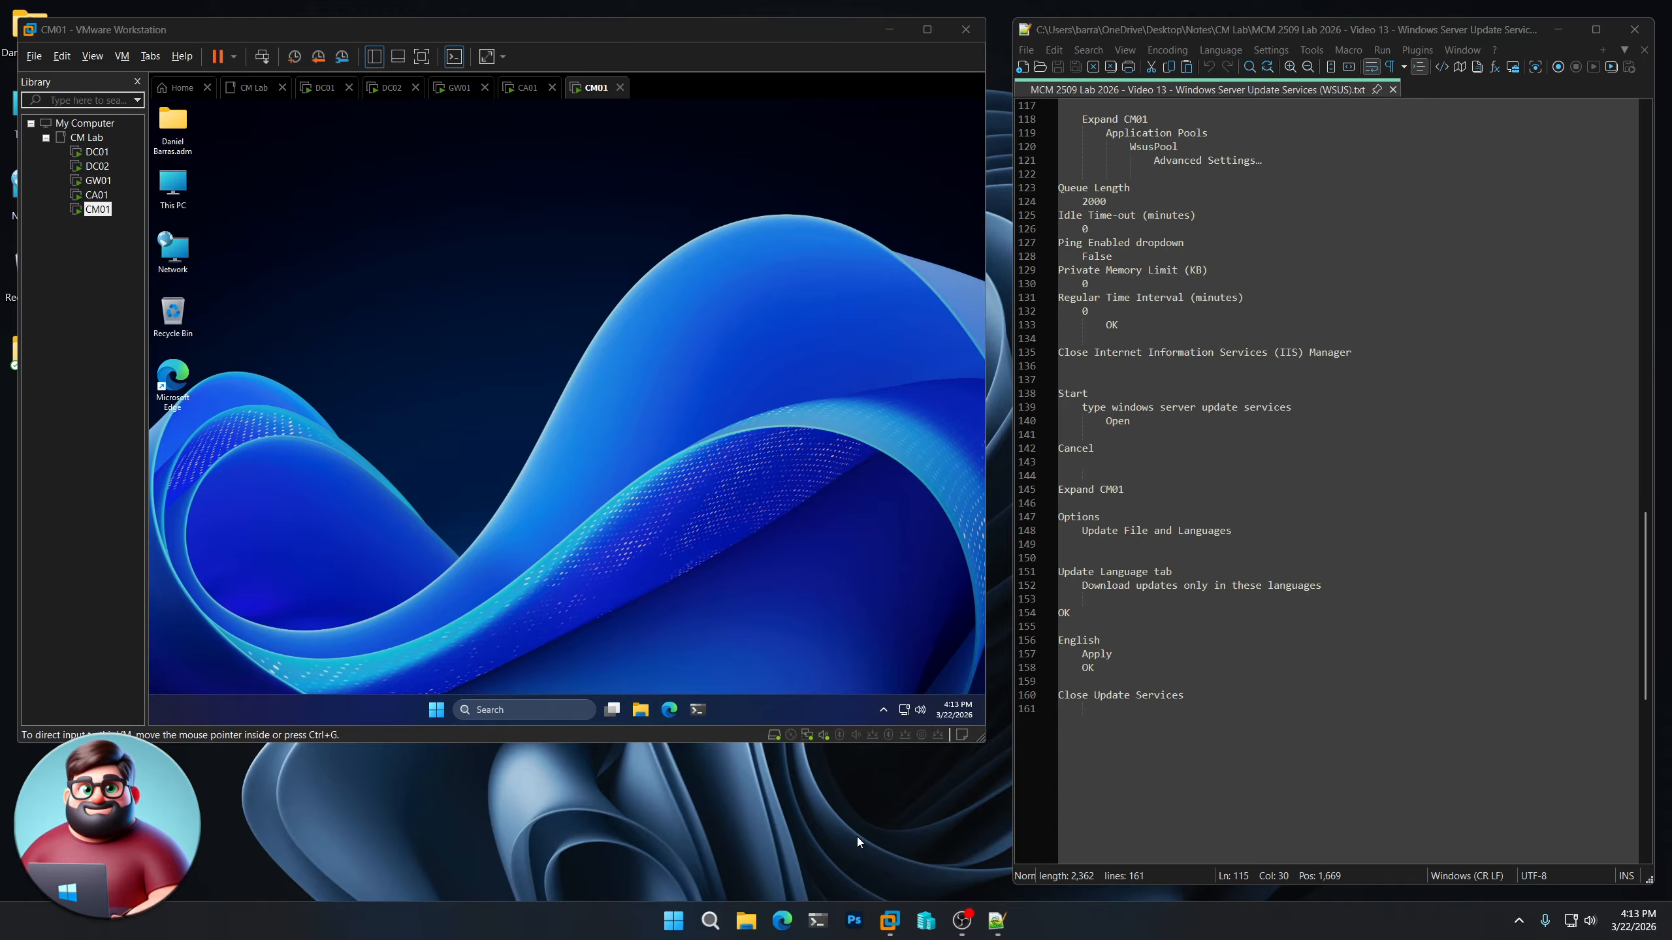